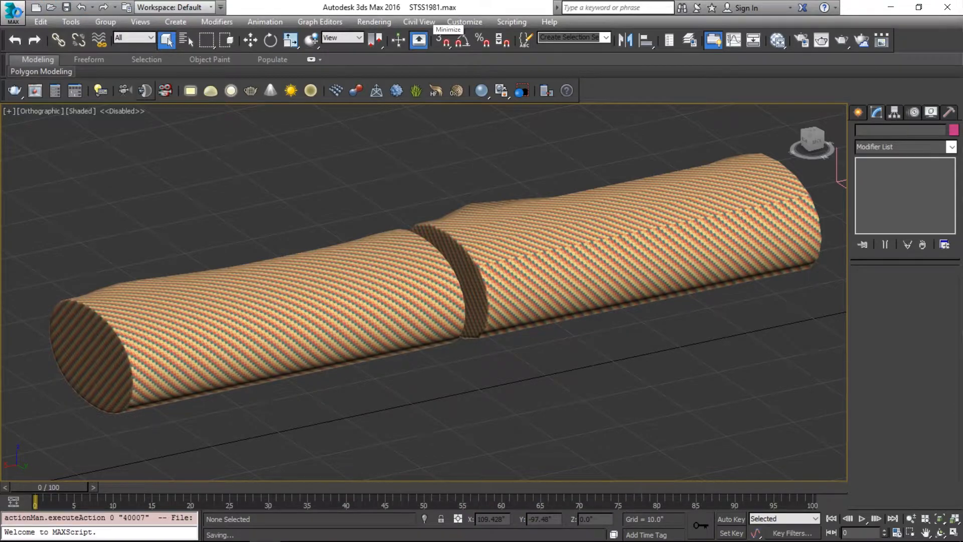
Step: Open the recent scene STSS1981_working.max and select the tabletop
click(16, 13)
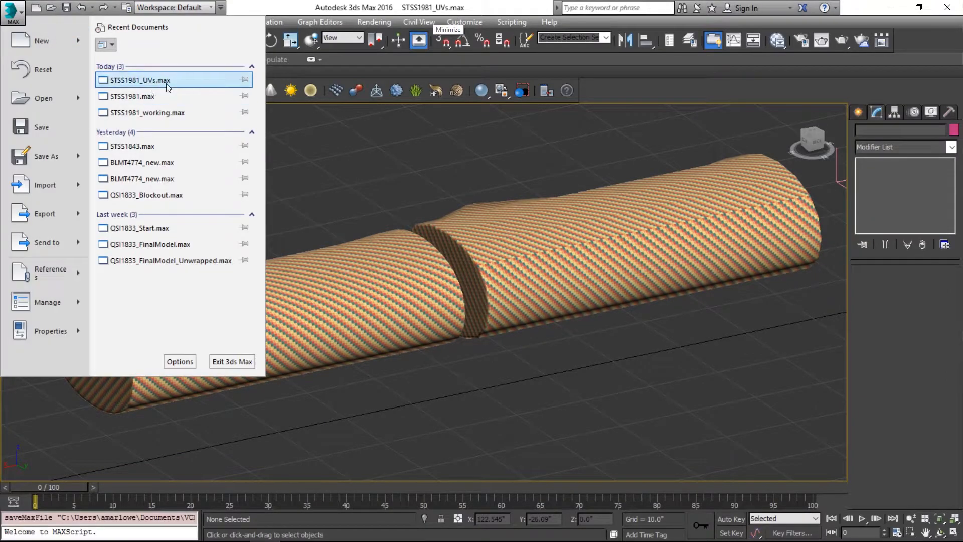
click(166, 112)
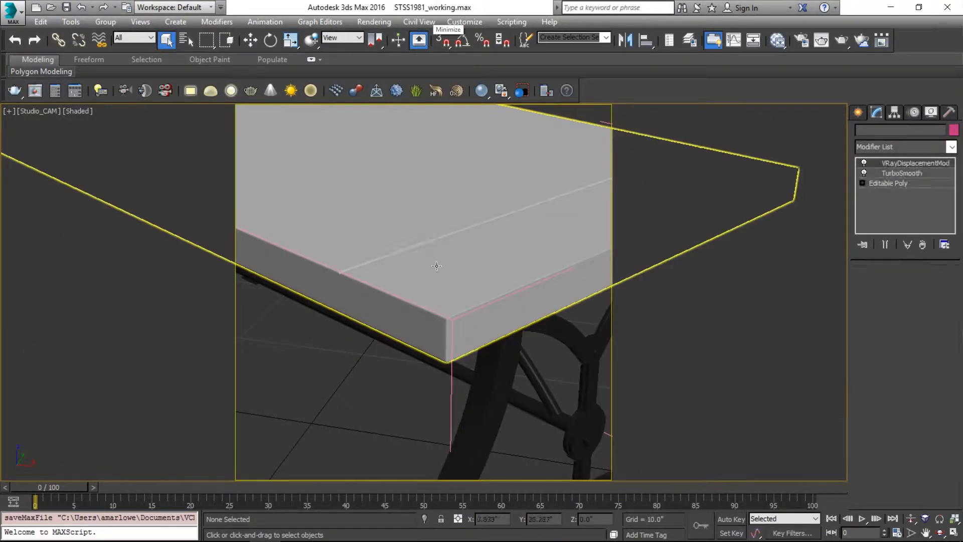
click(437, 266)
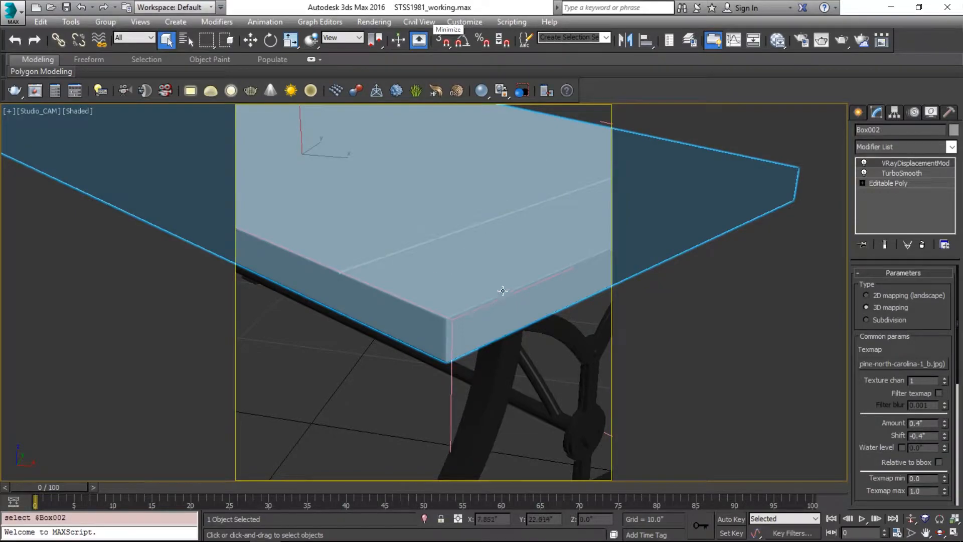
Step: Examine the wood material's node network in the Slate Material Editor, from the source bitmaps through to the VRayMtl inputs
key(m)
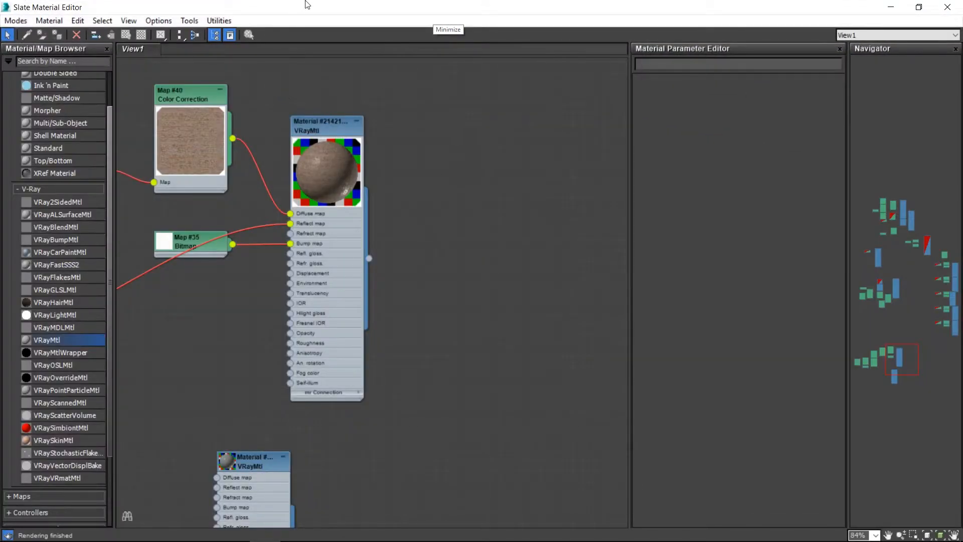
middle_drag(235, 136, 513, 127)
scroll(580, 184, down, 3)
scroll(514, 127, down, 1)
drag(574, 122, 523, 122)
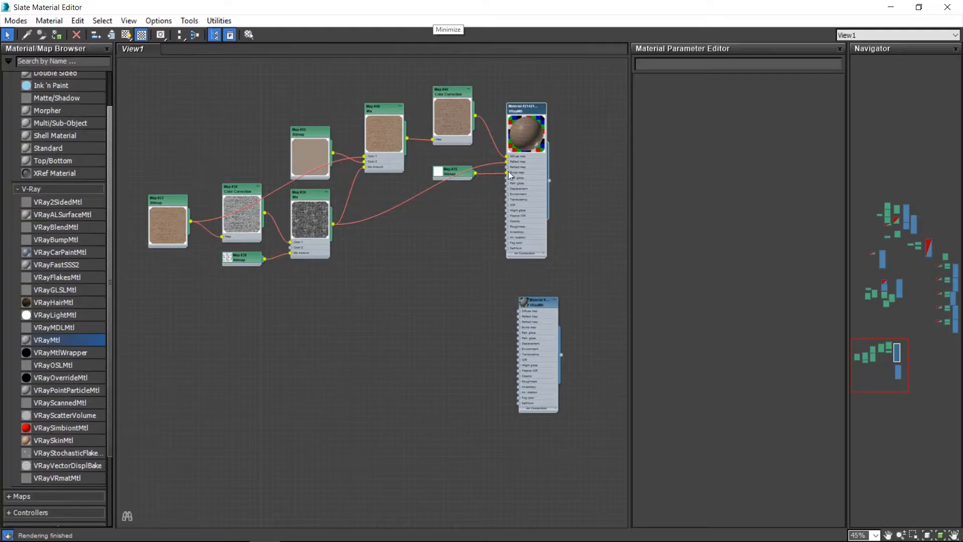
scroll(166, 225, up, 3)
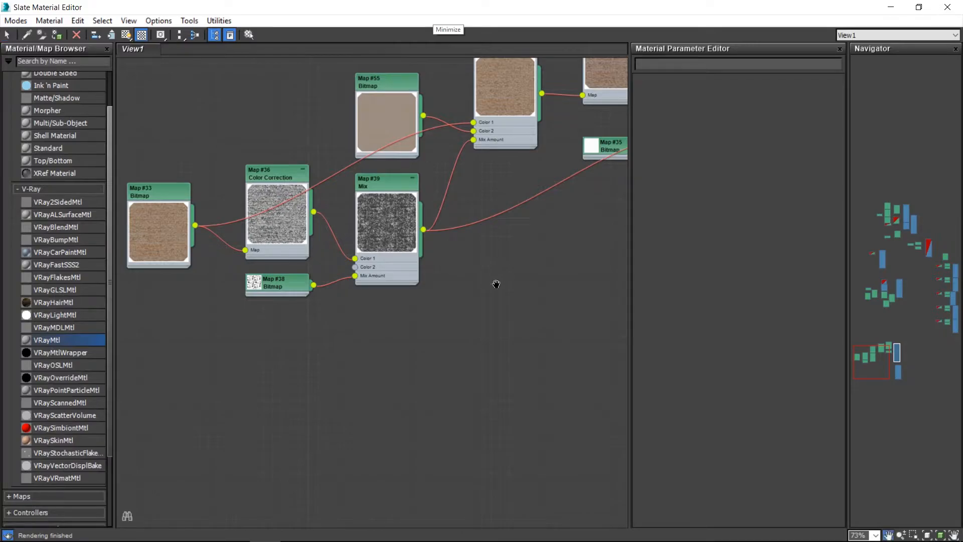
middle_drag(495, 279, 221, 377)
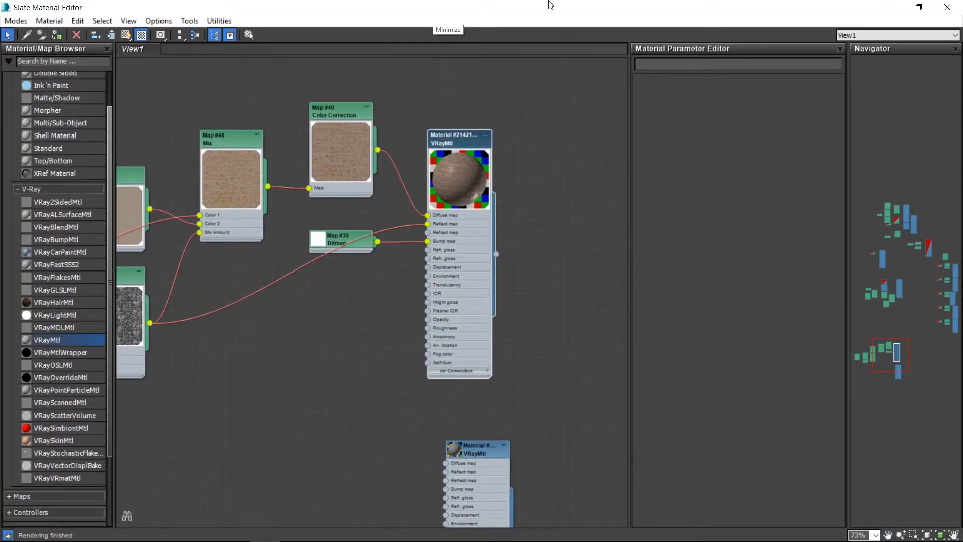
click(940, 7)
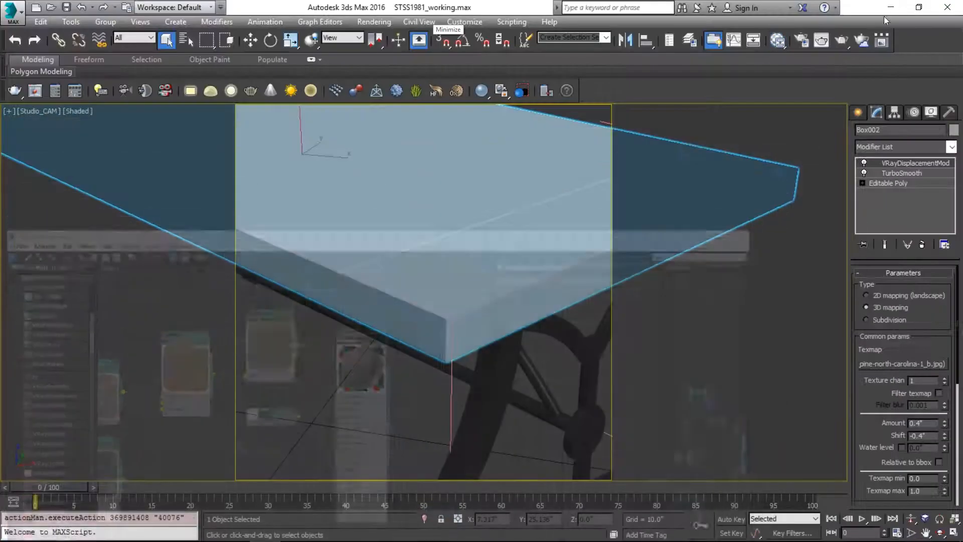
Step: Start a V-Ray render of the Studio_CAM view in the maximized frame buffer
click(49, 98)
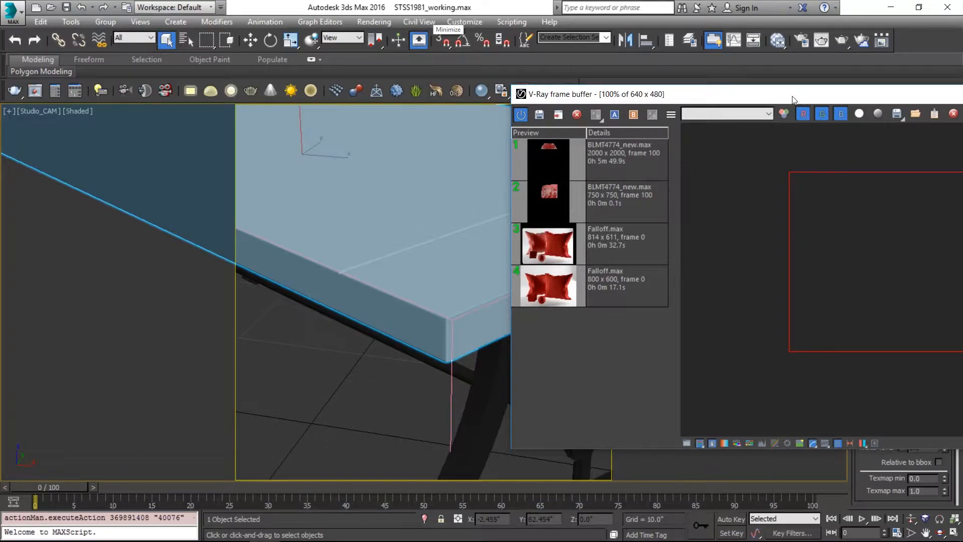
double_click(798, 98)
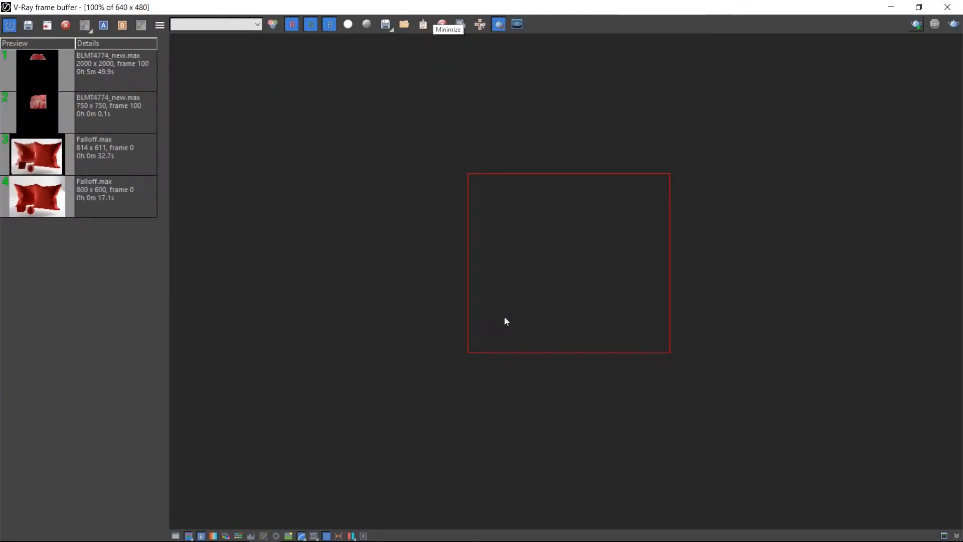
click(913, 30)
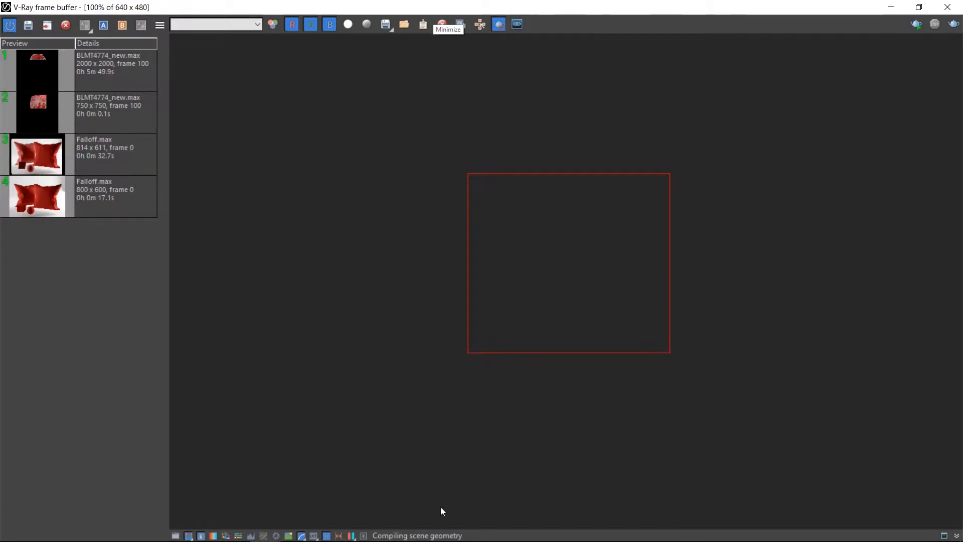
Step: Switch to the browser and bring up the enlarged reference photo of the Winona Industrial Coffee Table
click(203, 535)
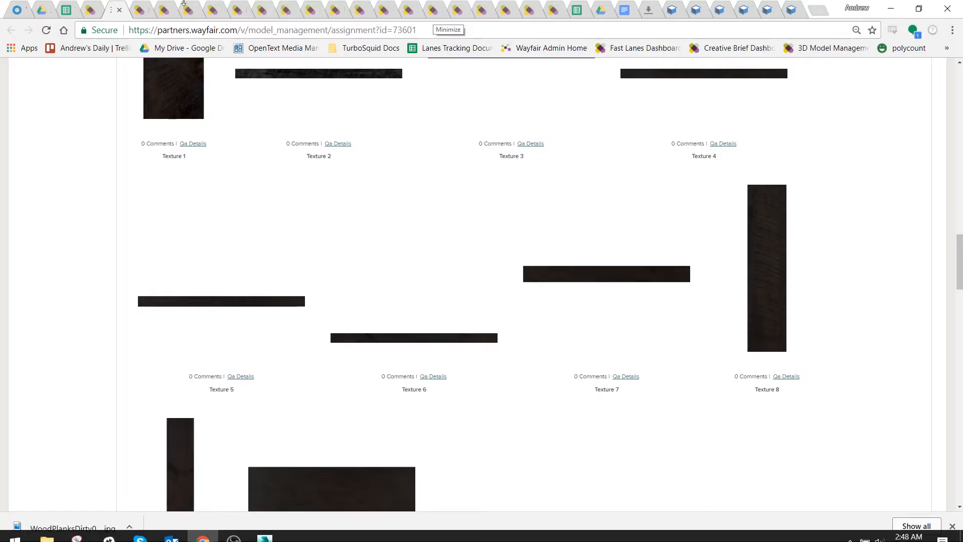
click(183, 4)
click(167, 10)
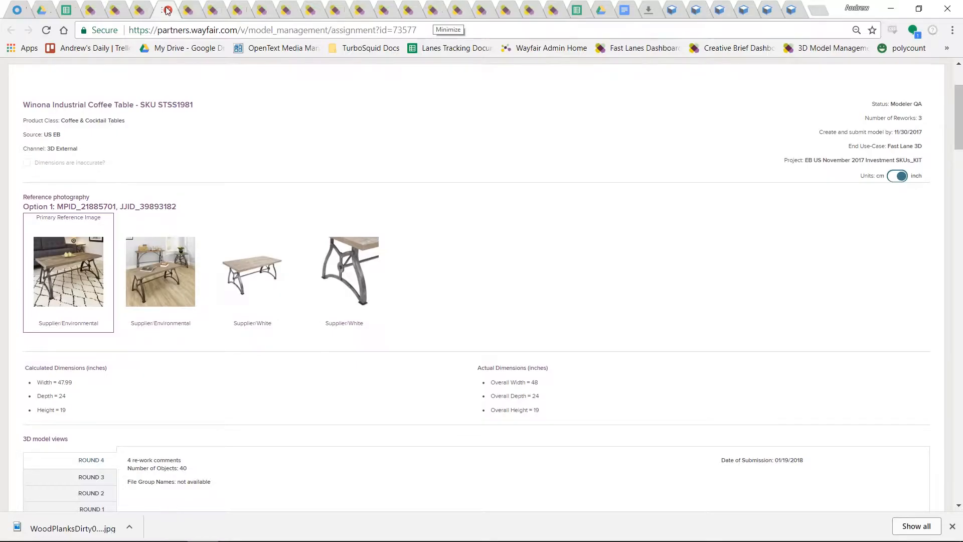
click(185, 10)
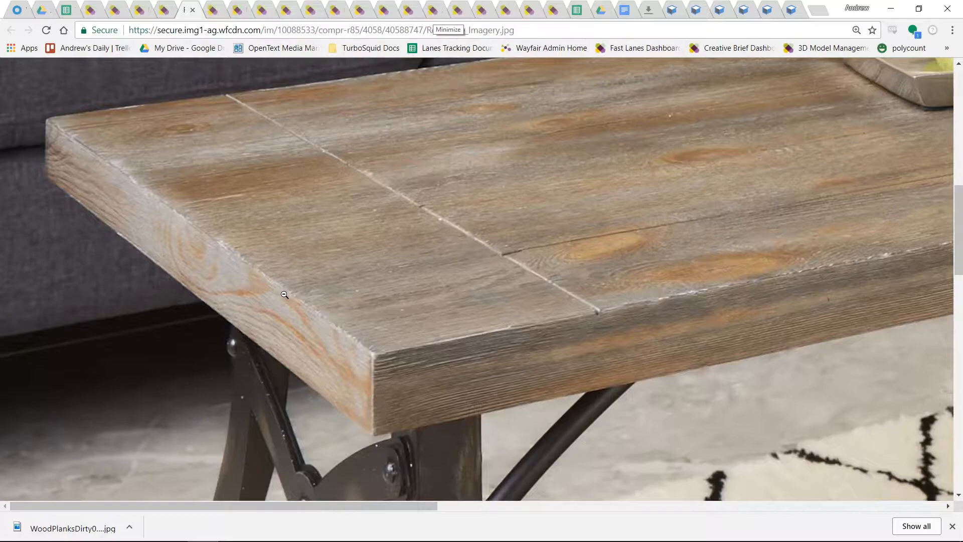
Step: Switch back to 3ds Max and open a preview of the white bitmap feeding the wood material's bump map
key(alt+Tab)
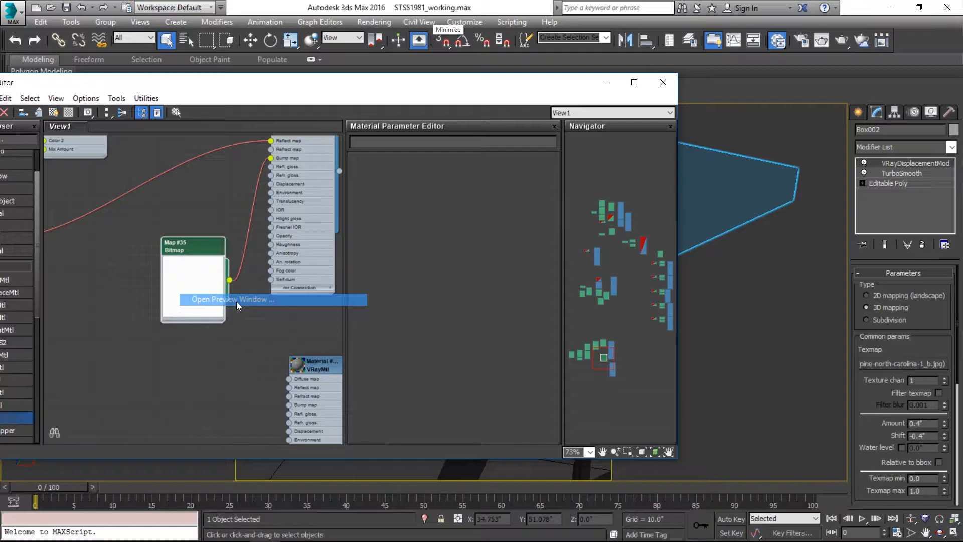
click(236, 301)
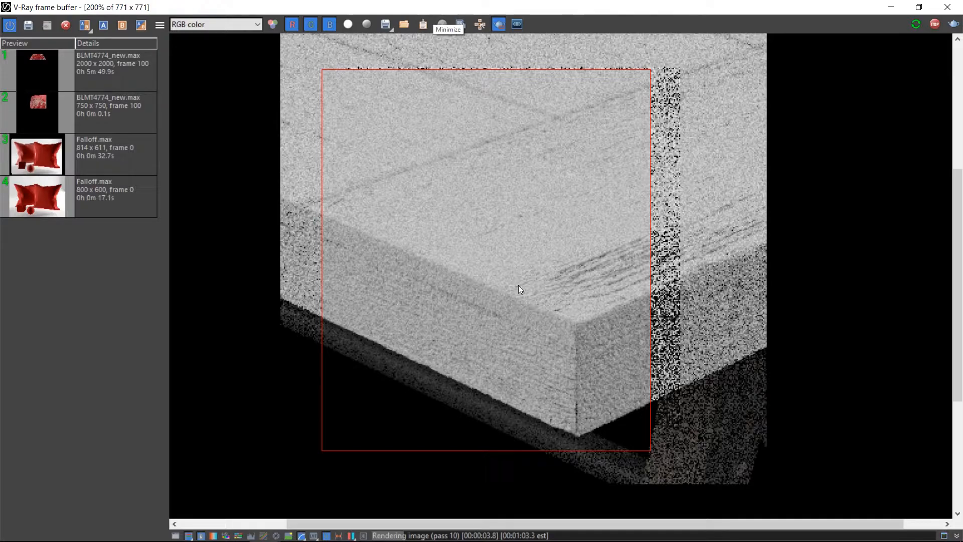
Step: Compare the rendered tabletop corner with the wood grain and edges in the browser's coffee table reference photo
key(alt+Tab)
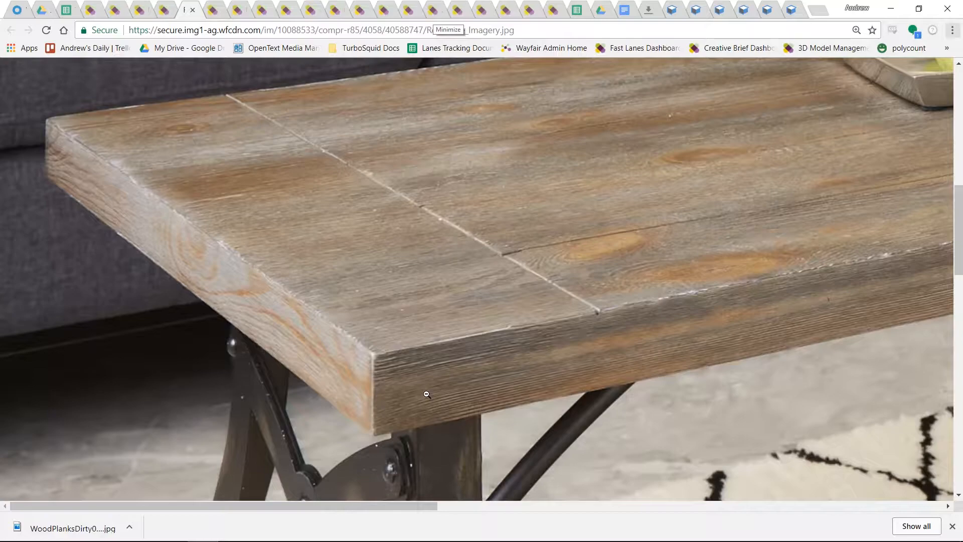
key(alt+Tab)
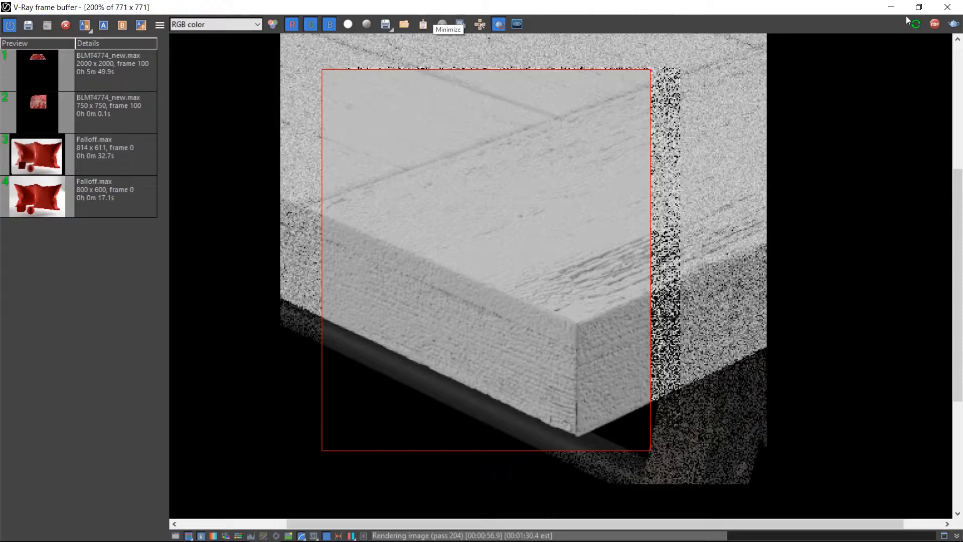
key(alt+Tab)
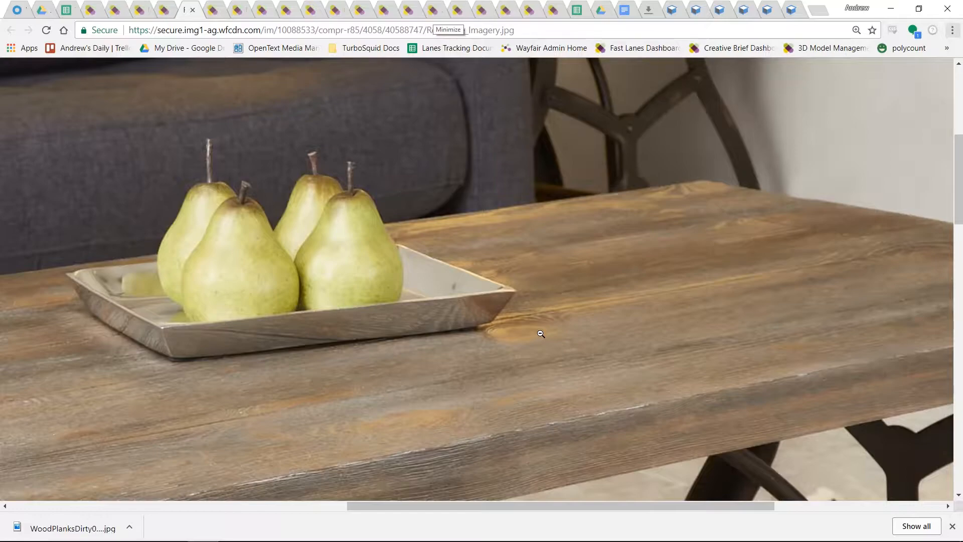
scroll(541, 334, down, 3)
scroll(541, 334, left, 5)
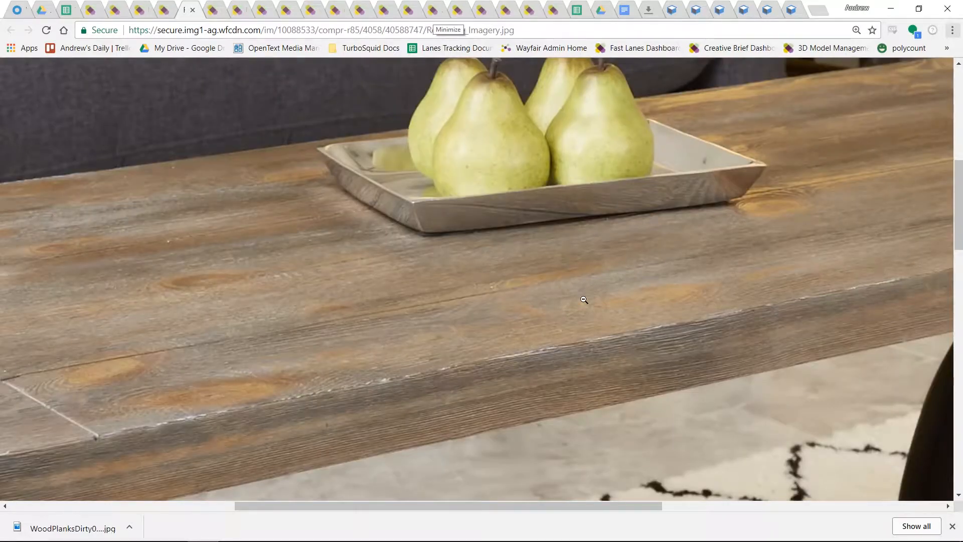
click(884, 10)
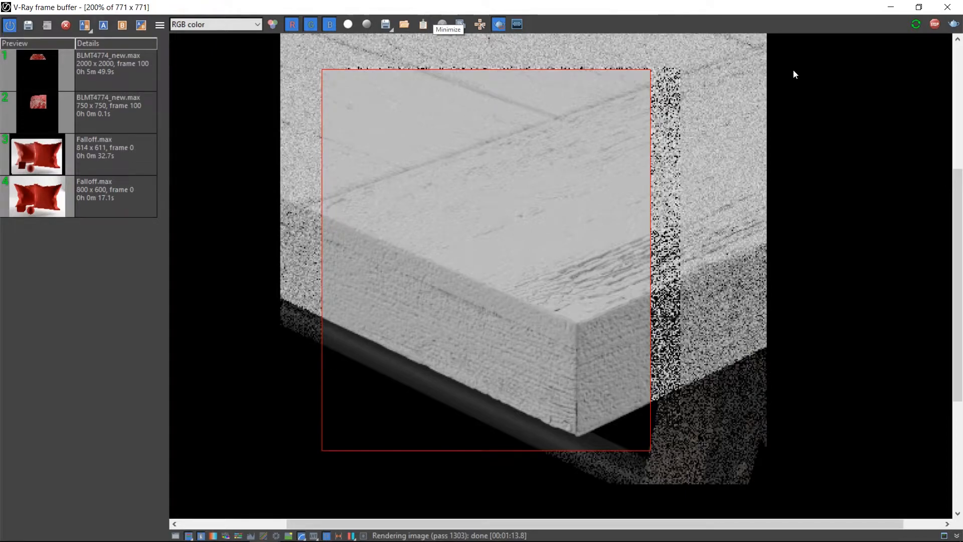
Step: Turn off the viewport's safe frame and isolate the tabletop, with the frame buffer and material editor out of the way
click(891, 7)
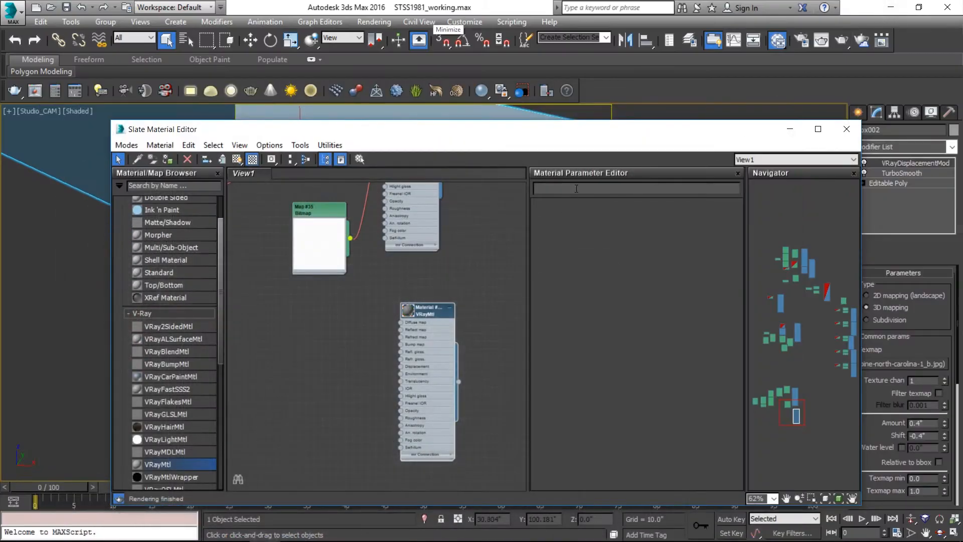
click(790, 129)
key(p)
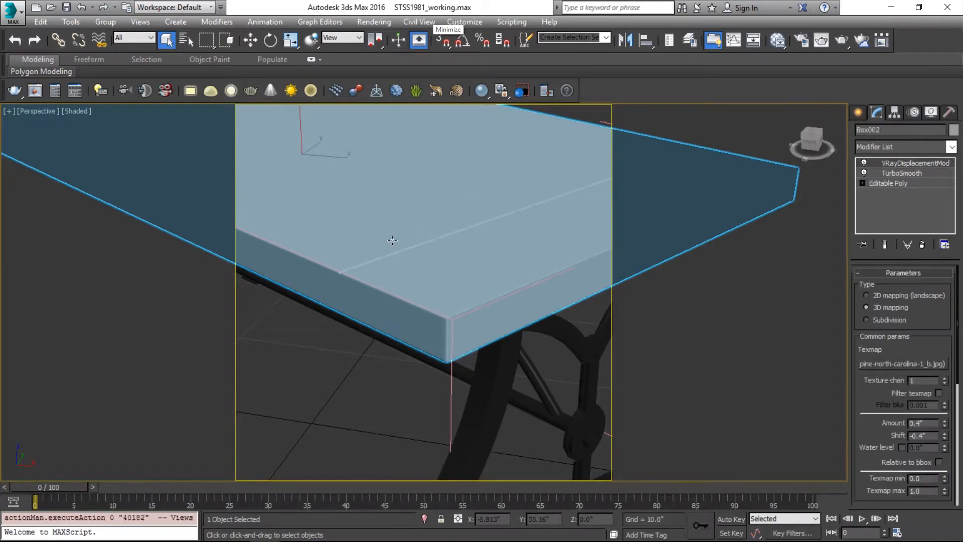
key(f)
key(z)
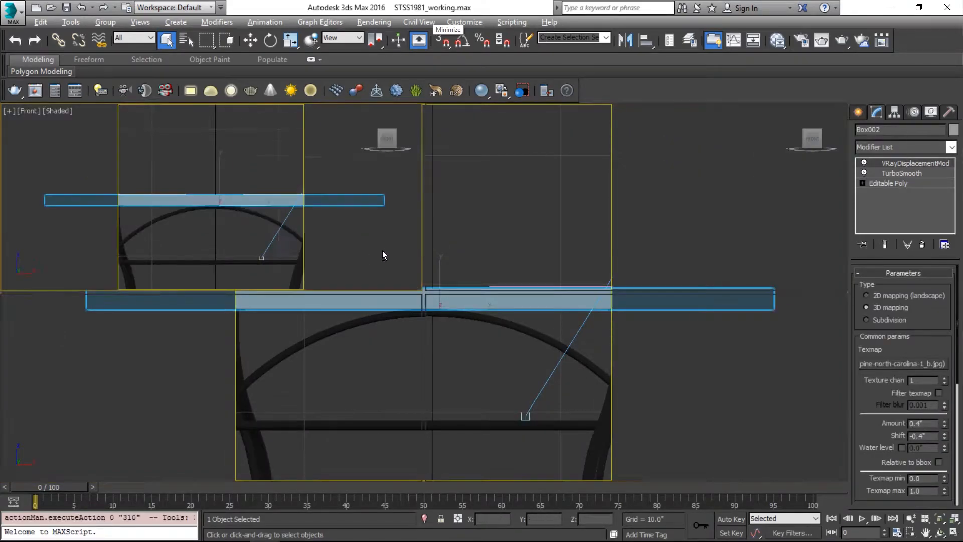
key(alt+w)
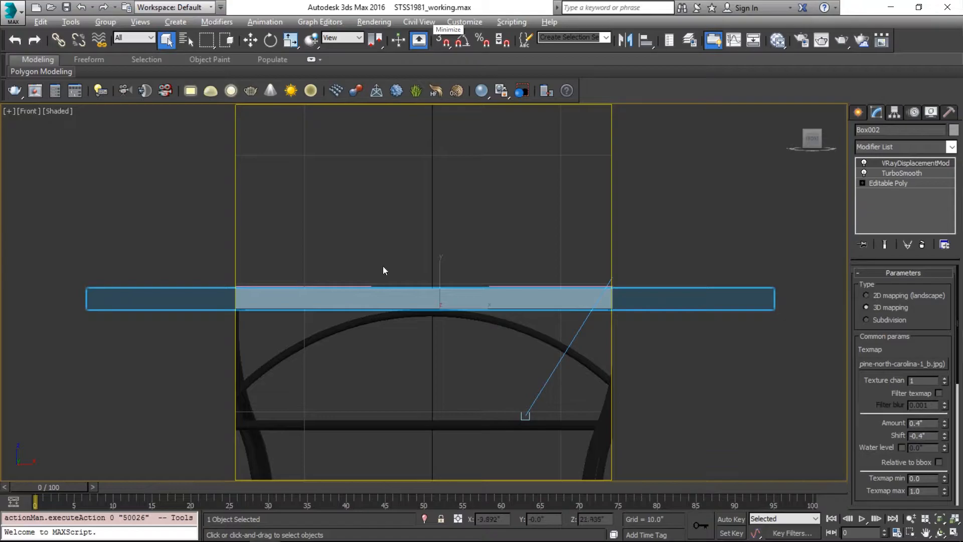
key(shift+f)
middle_drag(220, 252, 553, 212)
scroll(536, 226, down, 3)
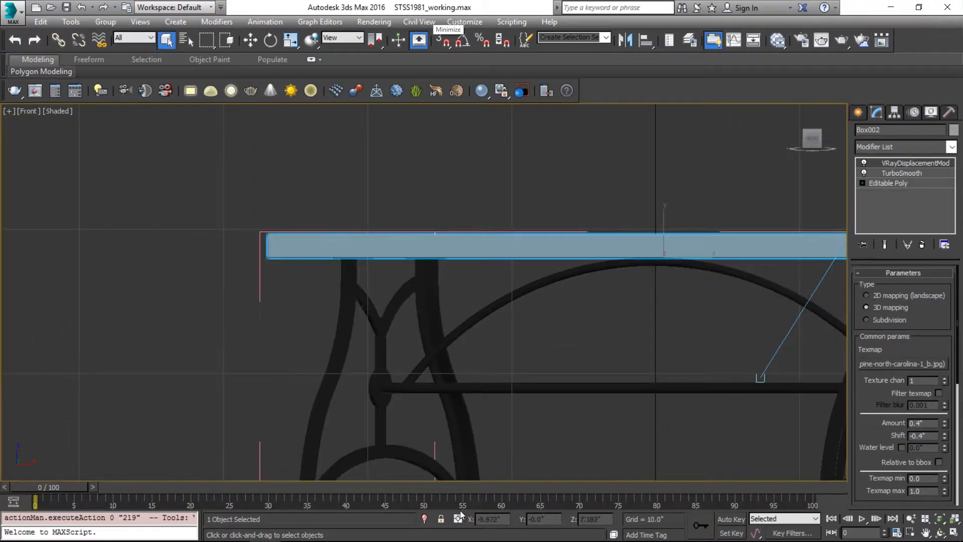
key(z)
alt+middle_drag(440, 480, 633, 253)
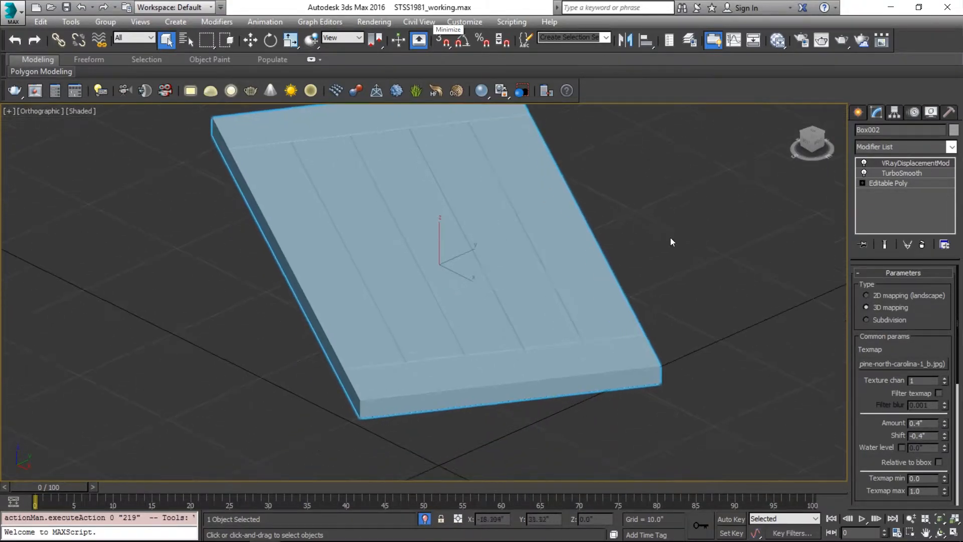
Step: Add a Noise modifier to the tabletop and place it between Editable Poly and TurboSmooth
click(897, 173)
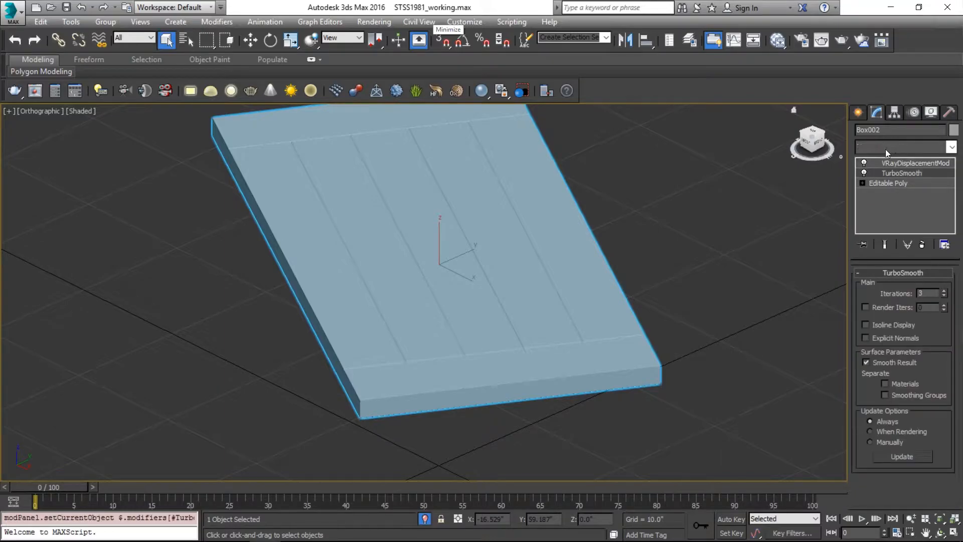
click(886, 149)
key(n)
click(903, 161)
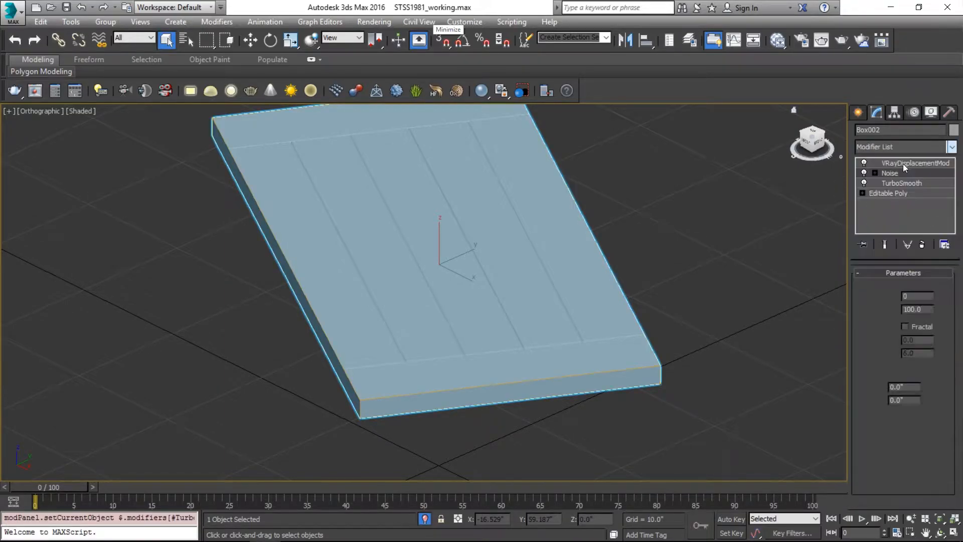
drag(901, 174, 901, 190)
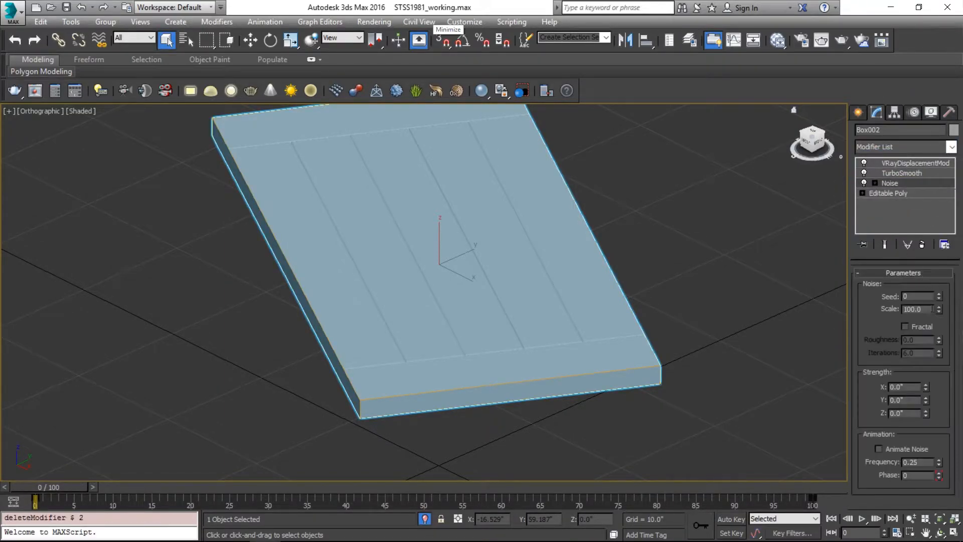
Step: Set the Noise scale to 2.0 and its X, Y and Z strength to 0.1", and move the modifier above TurboSmooth
text(2)
key(Tab)
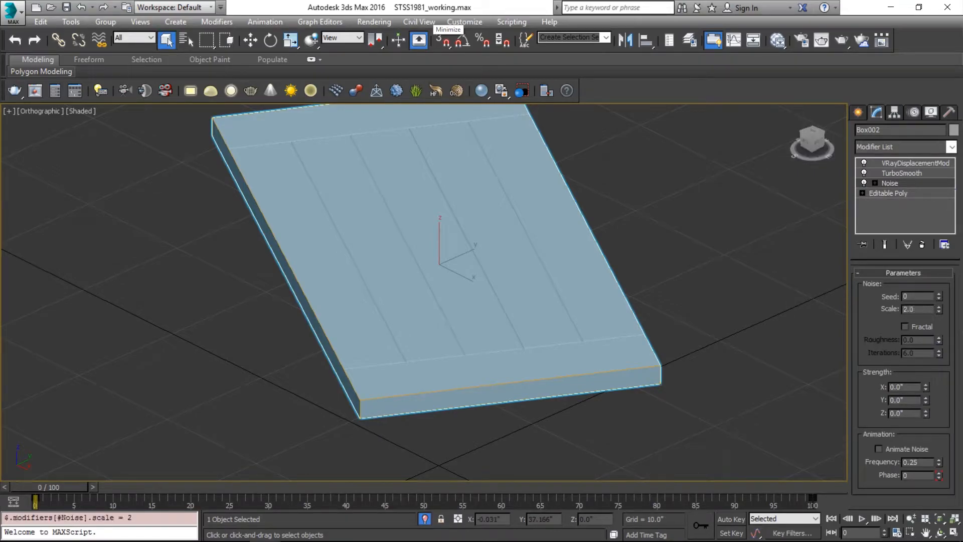
text(0.1)
key(Tab)
text(0.1)
key(Tab)
text(0.1)
key(Return)
drag(903, 182, 905, 168)
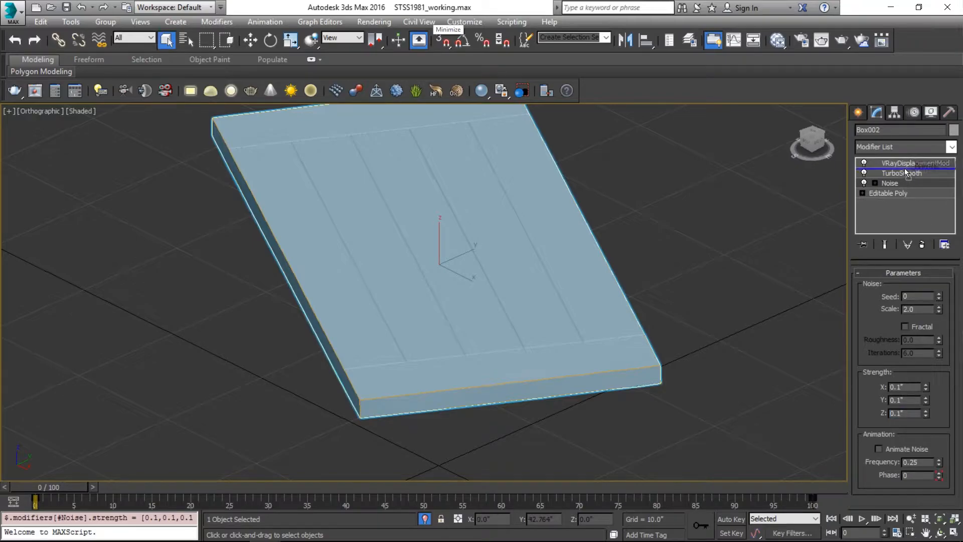
Step: Examine the noise-deformed surface and edges of the deselected tabletop from the front and at an angle
scroll(432, 347, up, 2)
key(f)
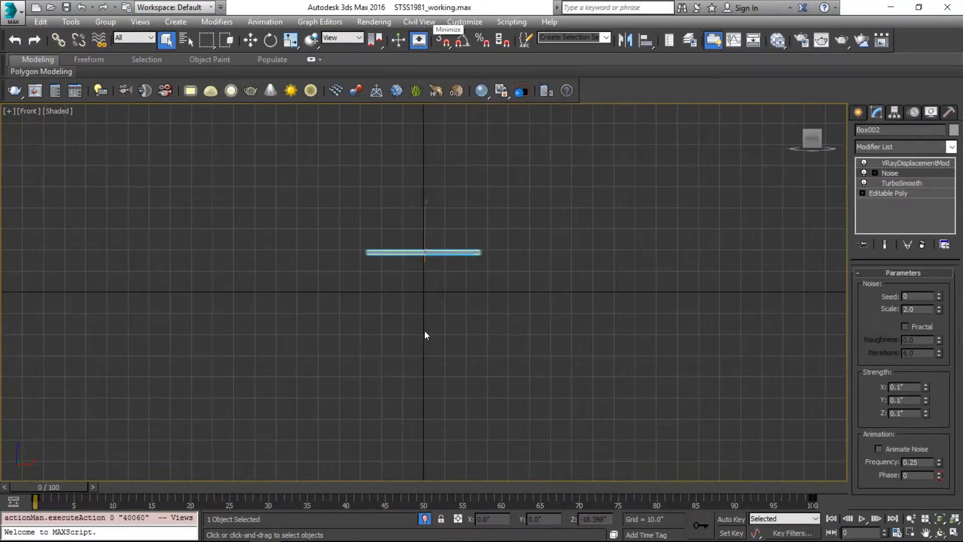
key(z)
scroll(305, 288, up, 3)
mouse_move(303, 294)
alt+middle_down()
mouse_move(325, 346)
mouse_move(352, 366)
mouse_move(356, 394)
mouse_move(348, 393)
alt+middle_up()
key(F4)
key(F4)
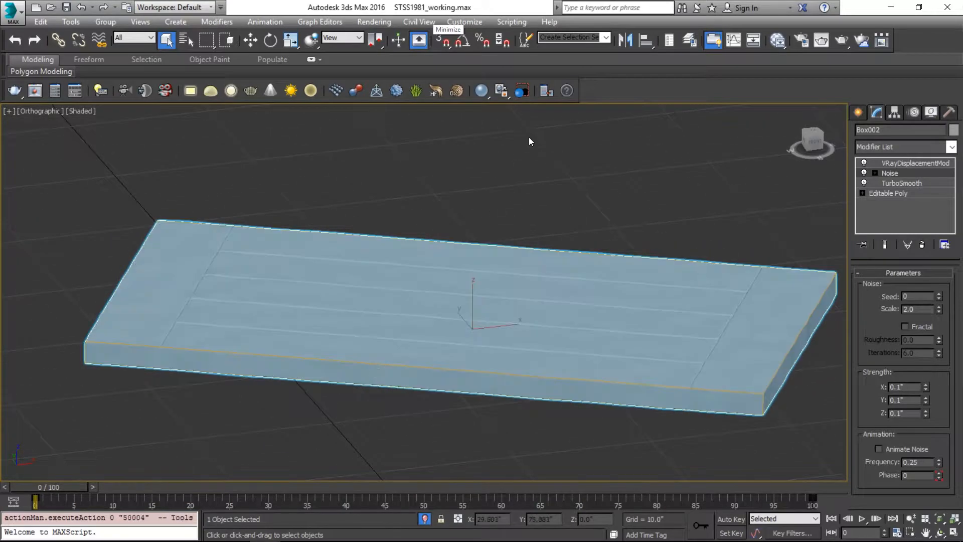
click(550, 194)
middle_drag(593, 250, 549, 209)
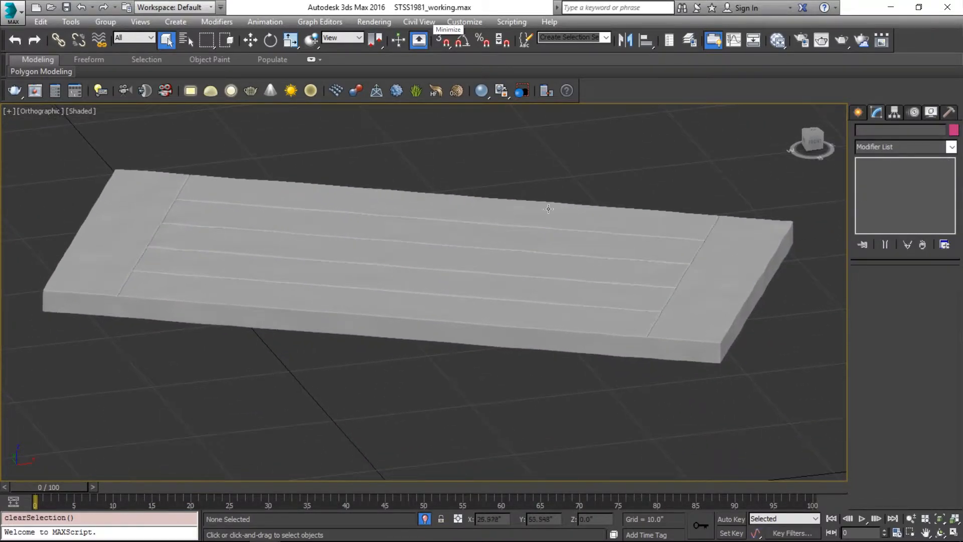
Step: Select the tabletop and add a second TurboSmooth modifier directly above its existing TurboSmooth
click(531, 227)
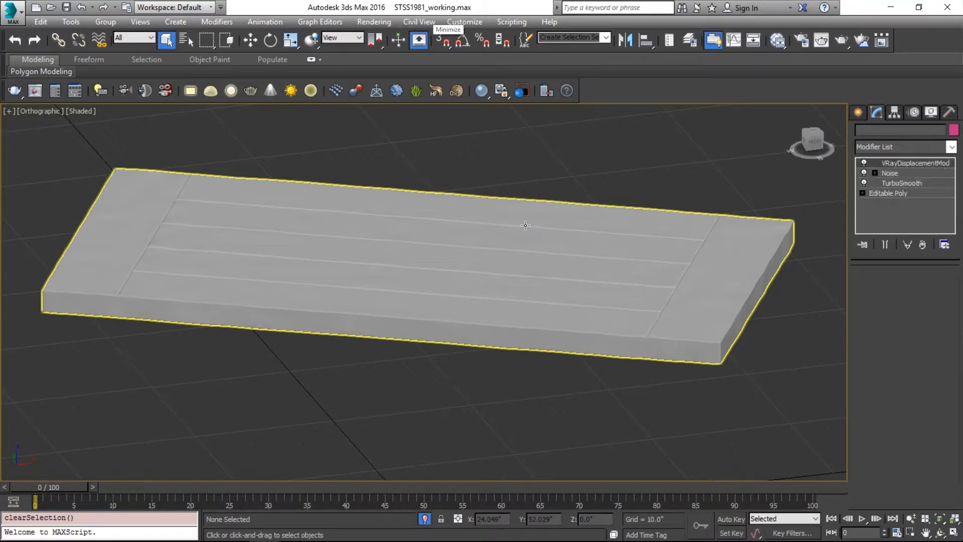
click(895, 183)
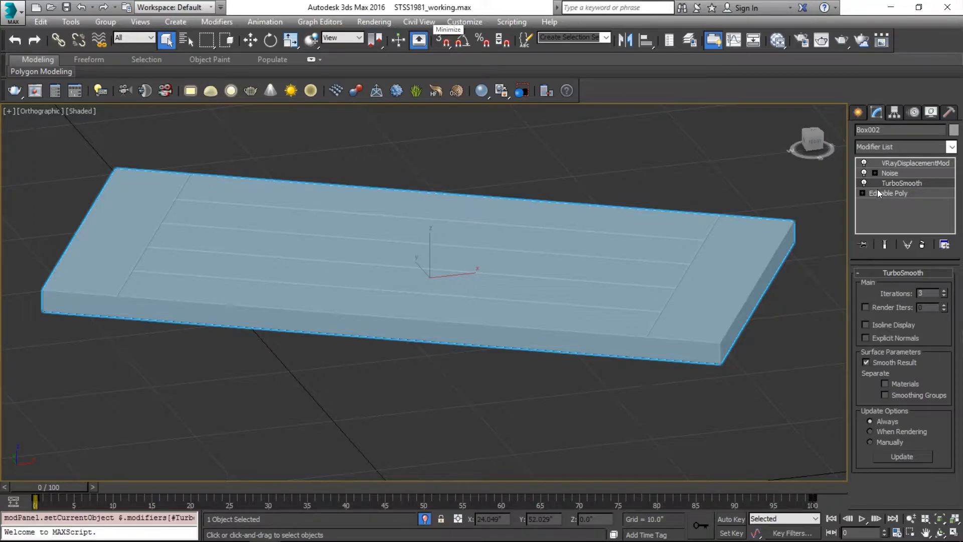
click(896, 173)
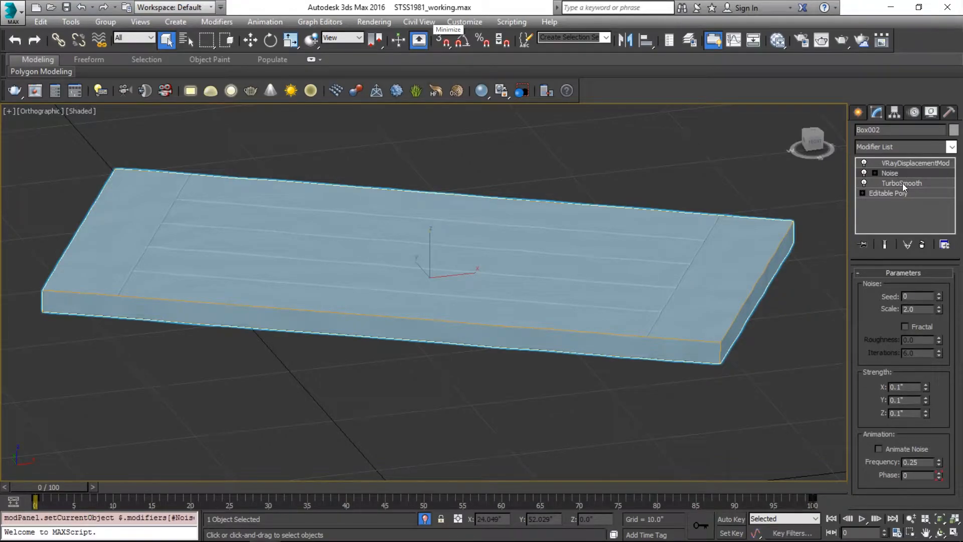
click(900, 181)
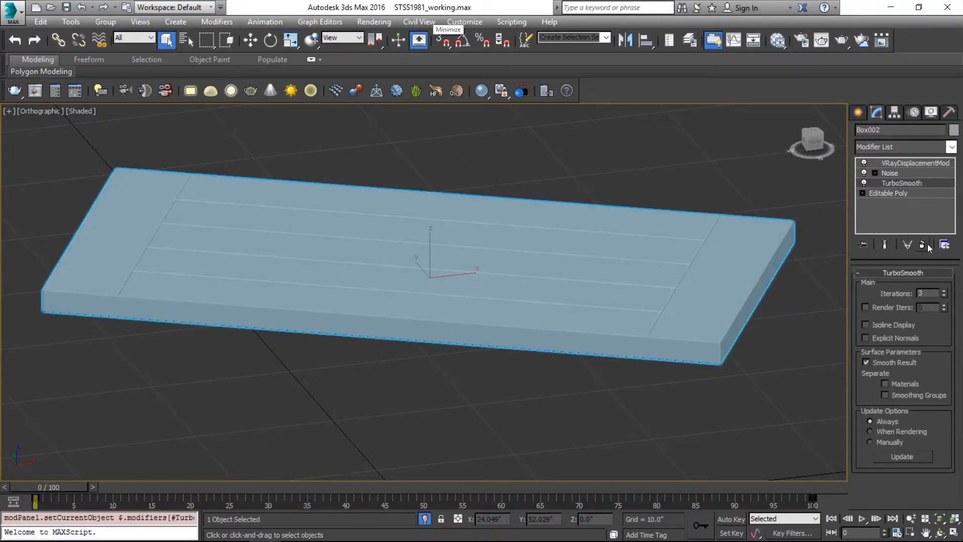
click(901, 147)
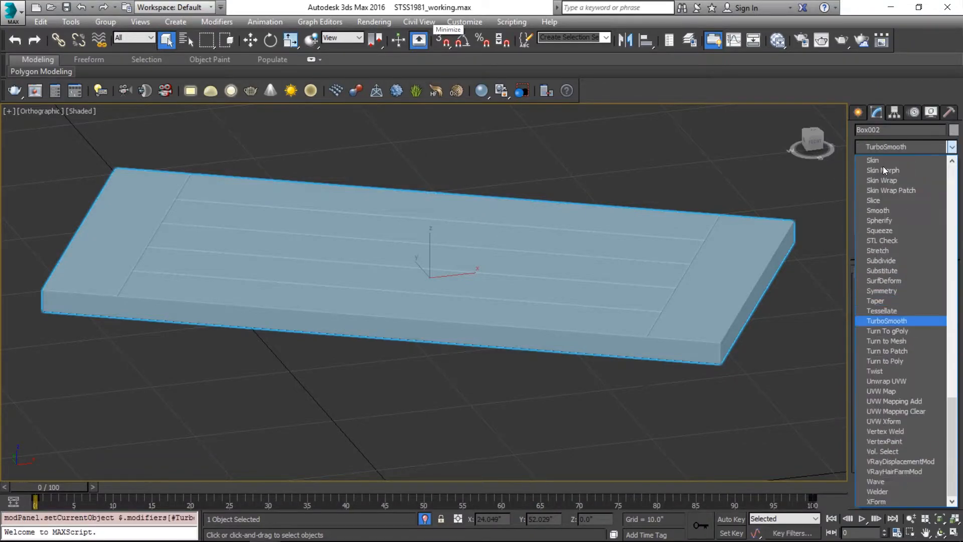
key(Return)
Step: Set the lower TurboSmooth's iterations to 1 and check the tabletop in wireframe and shaded display
right_click(900, 185)
click(896, 181)
click(895, 194)
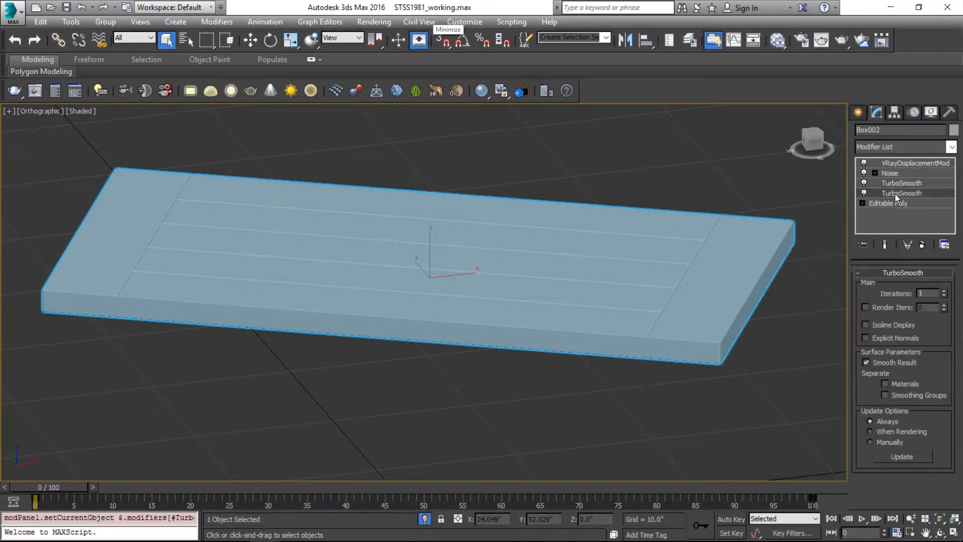
click(945, 296)
key(F3)
key(F3)
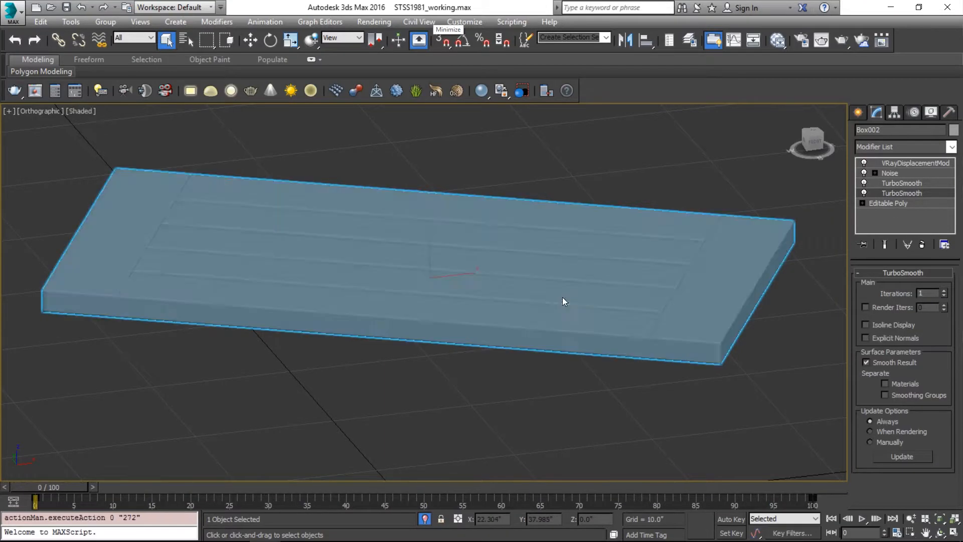
scroll(683, 303, up, 3)
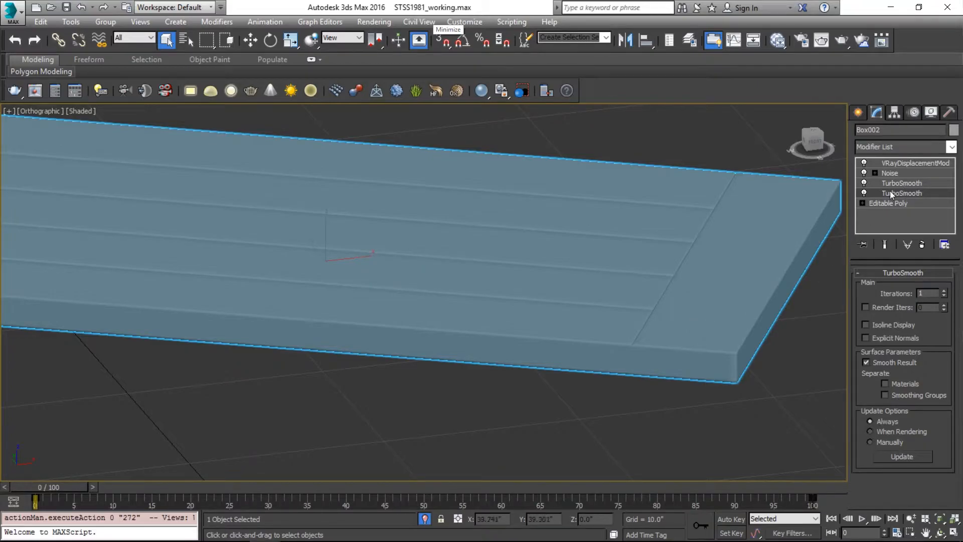
Step: Move the Noise modifier between the two TurboSmooth modifiers and set its scale to 3.58
drag(895, 172, 894, 188)
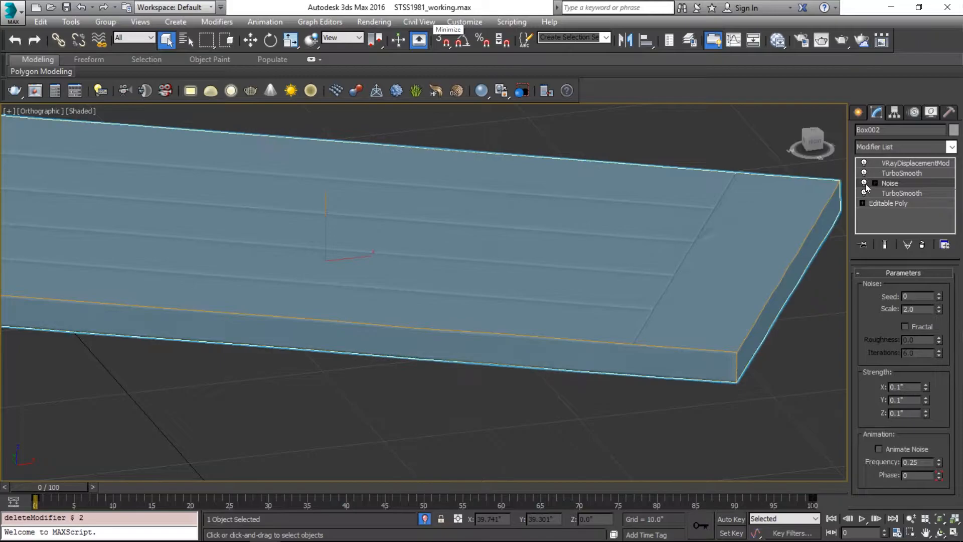
drag(939, 310, 935, 267)
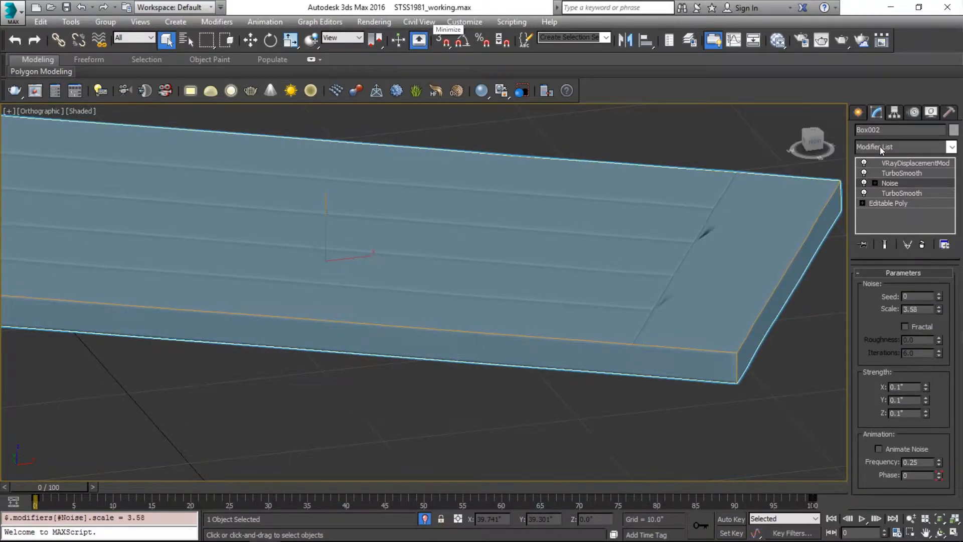
Step: Add a Smooth modifier directly above Noise and set the upper TurboSmooth's iterations to 2
click(887, 146)
text(sm)
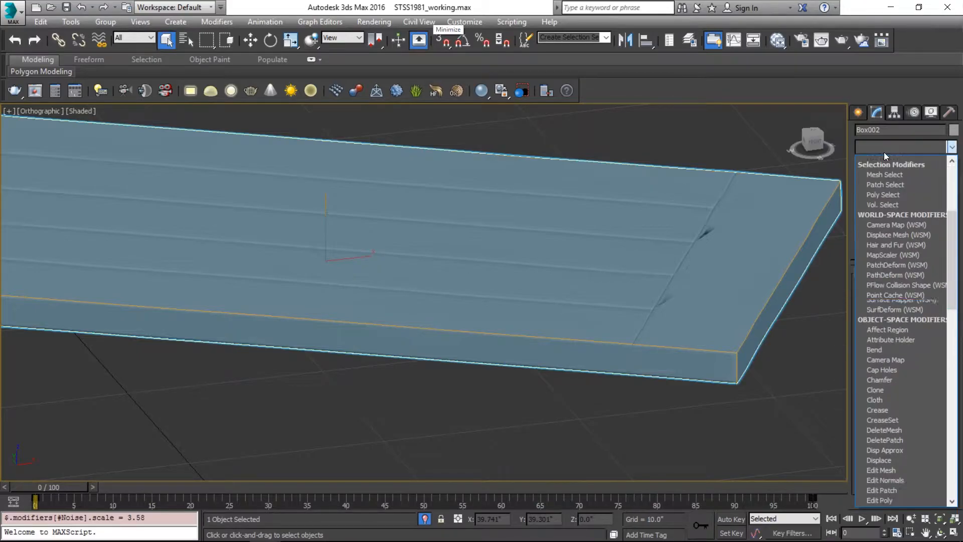
key(Return)
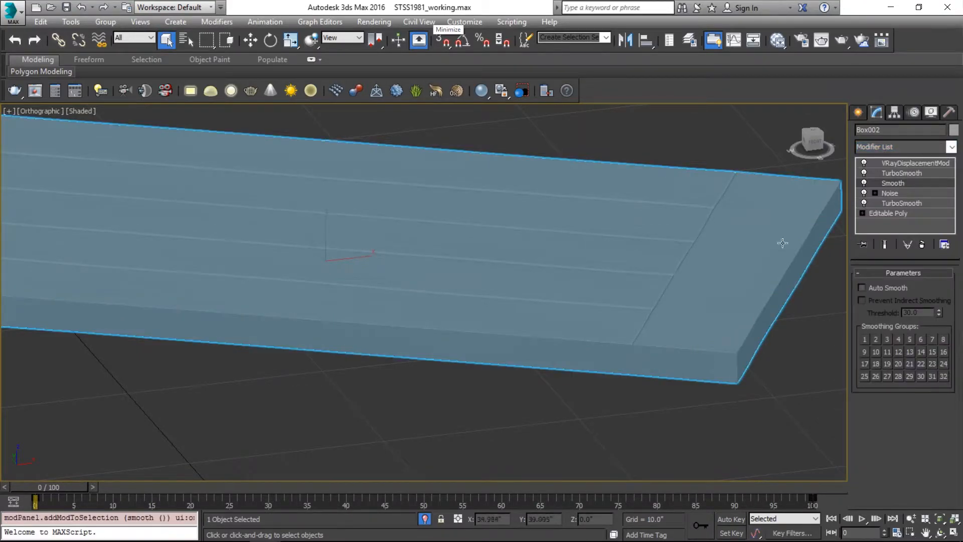
click(896, 173)
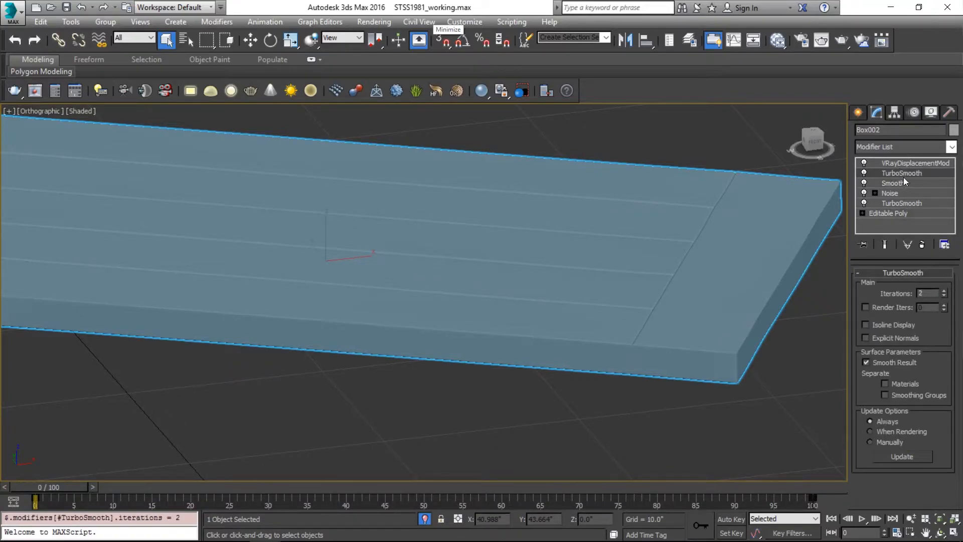
Step: Collapse the tabletop's stack from the Smooth modifier down, keeping the upper TurboSmooth and VRayDisplacementMod
click(899, 183)
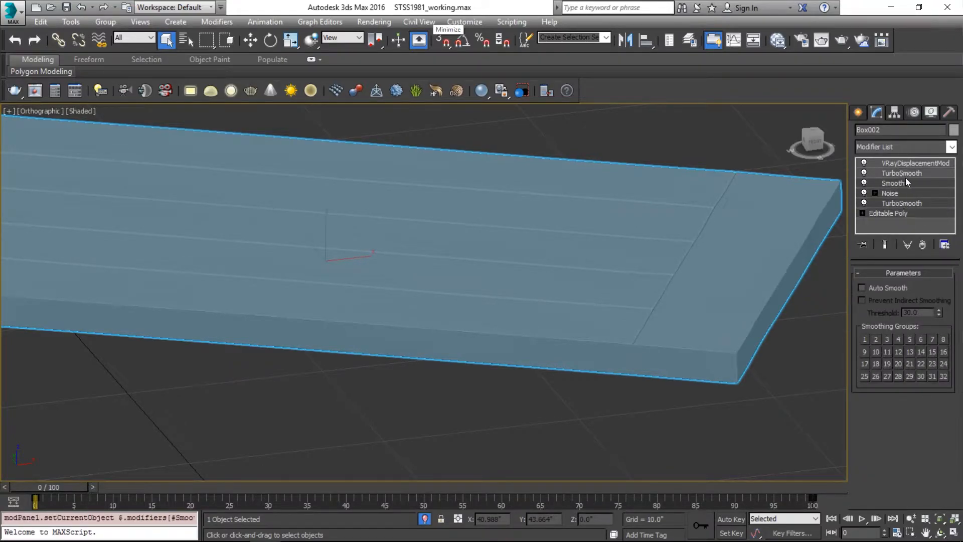
right_click(895, 185)
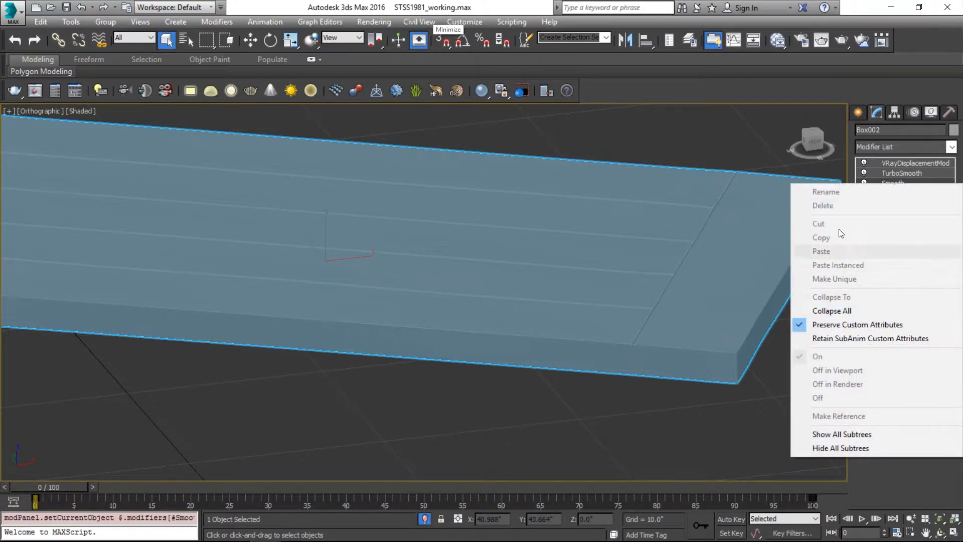
click(751, 194)
right_click(916, 186)
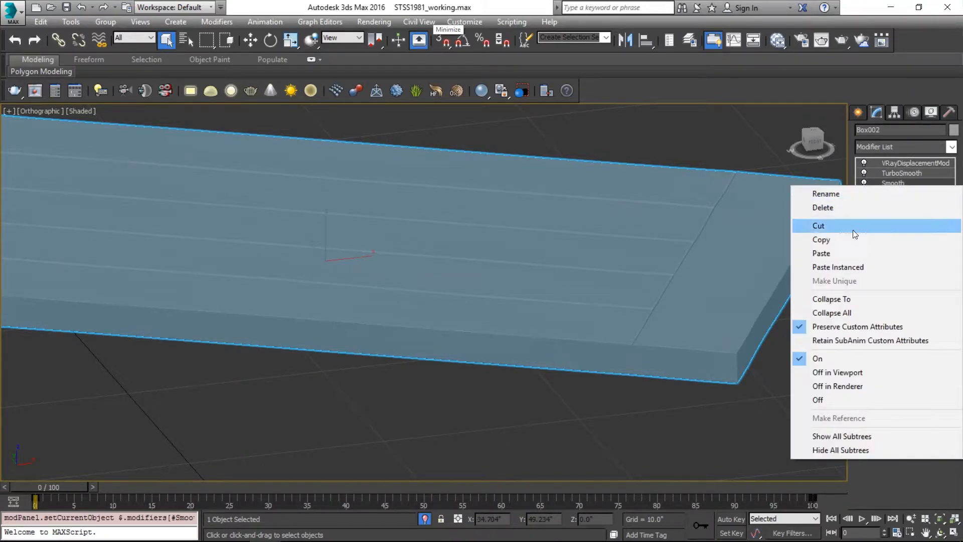
click(836, 299)
click(543, 327)
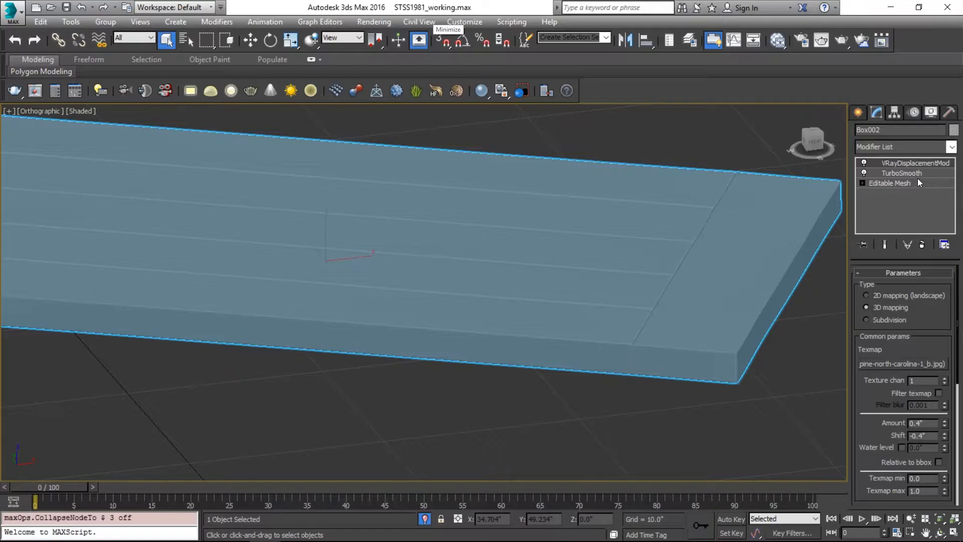
Step: Examine the collapsed mesh at the tabletop's corner in perspective, with TurboSmooth turned off and edged faces shown
key(F3)
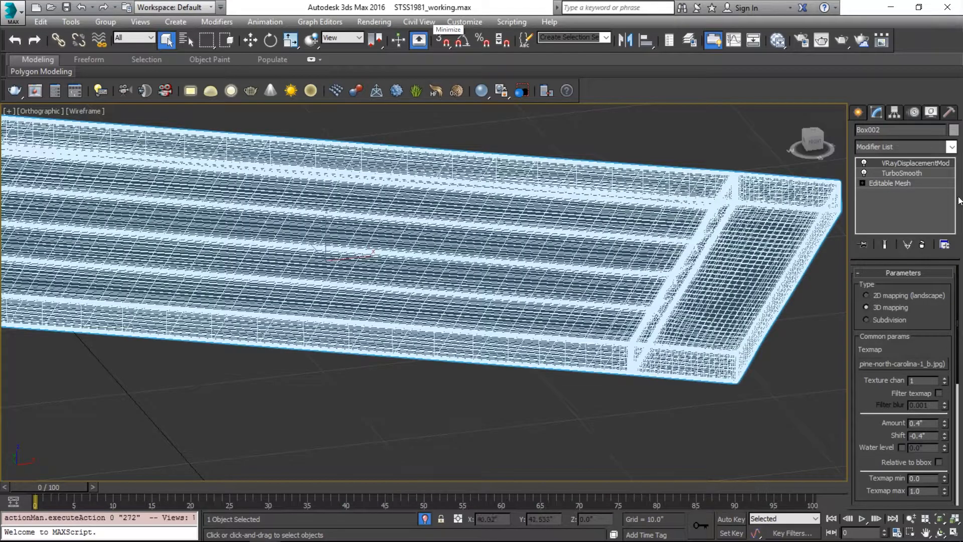
click(864, 172)
mouse_move(653, 277)
alt+middle_down()
mouse_move(615, 276)
mouse_move(546, 304)
mouse_move(542, 320)
mouse_move(611, 337)
mouse_move(642, 318)
mouse_move(661, 341)
mouse_move(682, 348)
mouse_move(724, 322)
mouse_move(689, 322)
alt+middle_up()
key(F3)
scroll(611, 338, down, 1)
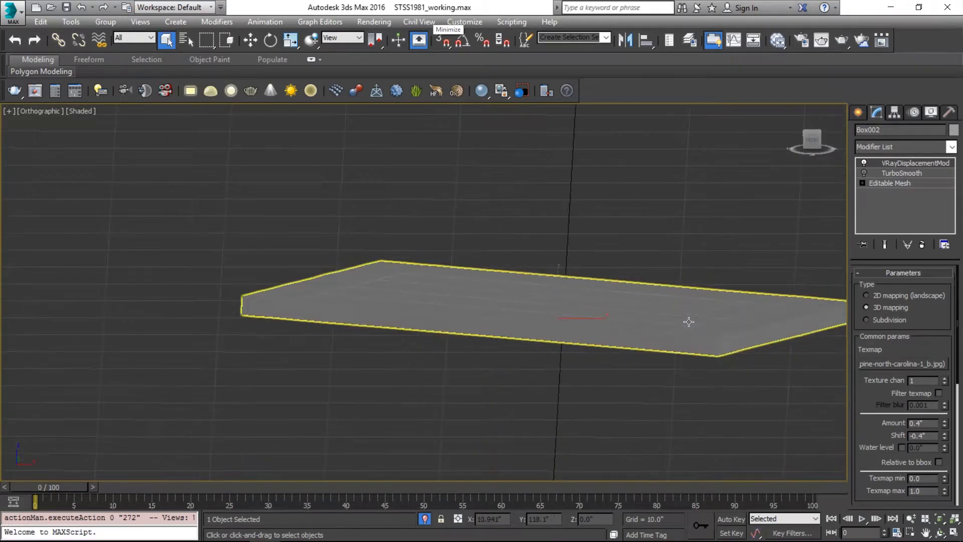
key(p)
key(z)
scroll(595, 315, up, 1)
scroll(589, 266, up, 10)
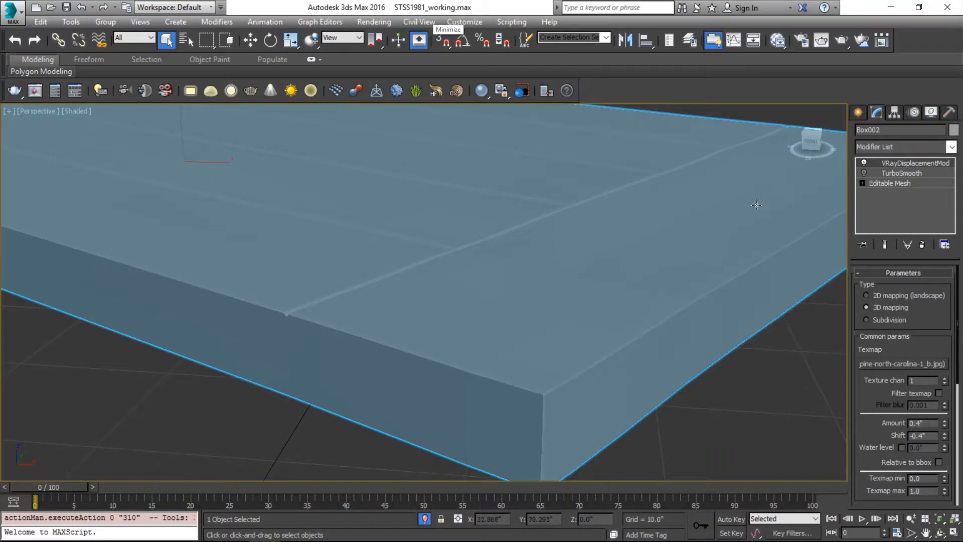
key(F4)
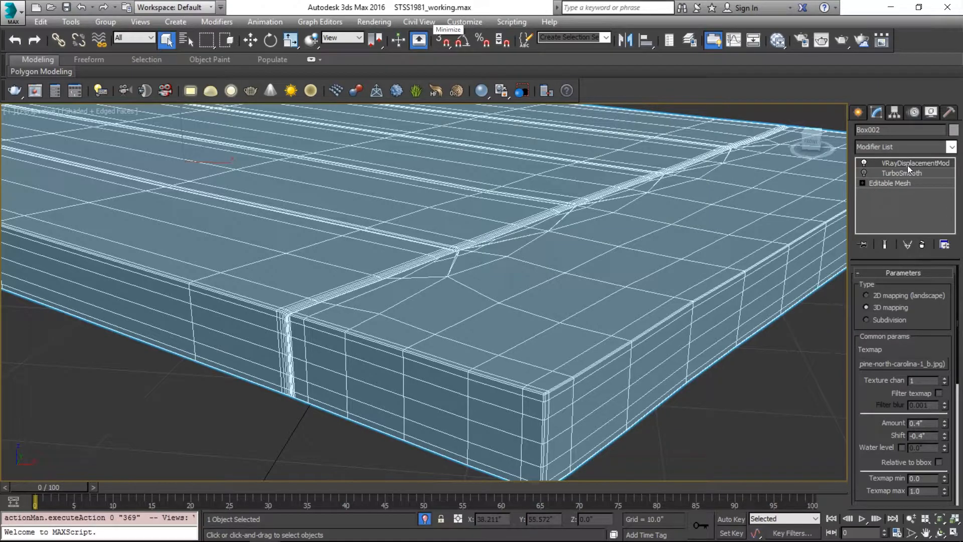
Step: Turn the TurboSmooth modifier back on and set its iterations to 1
click(864, 173)
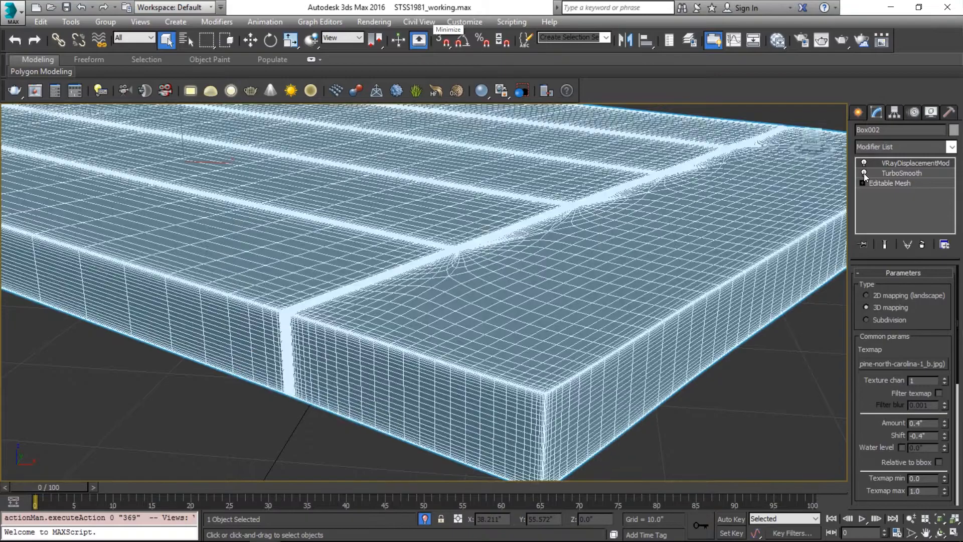
click(897, 172)
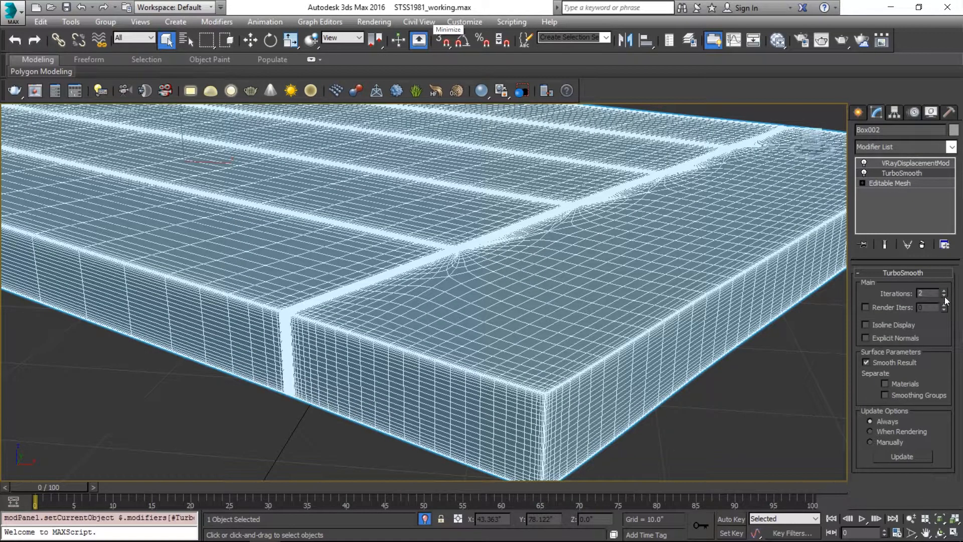
click(945, 295)
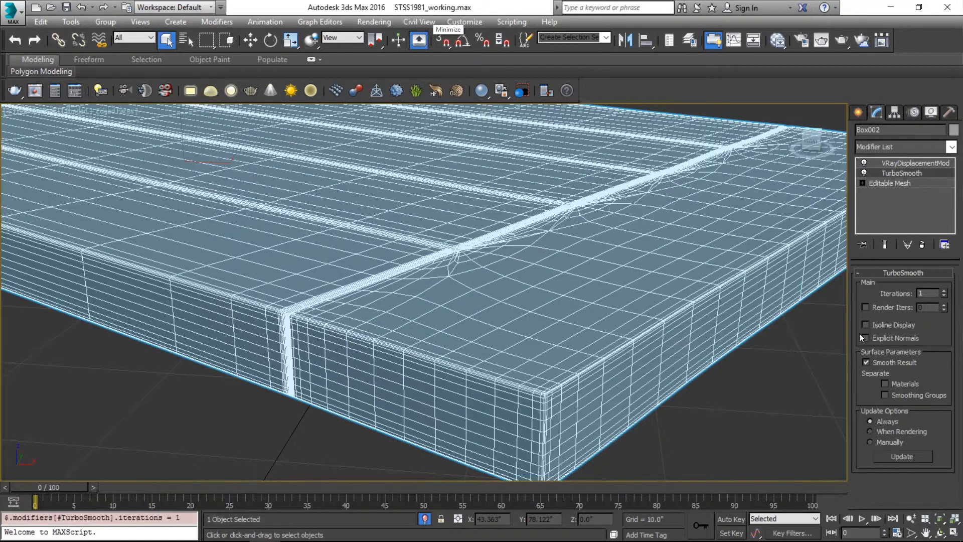
Step: End the tabletop's isolation, switch to the Studio_CAM view and bring up the V-Ray frame buffer
click(424, 519)
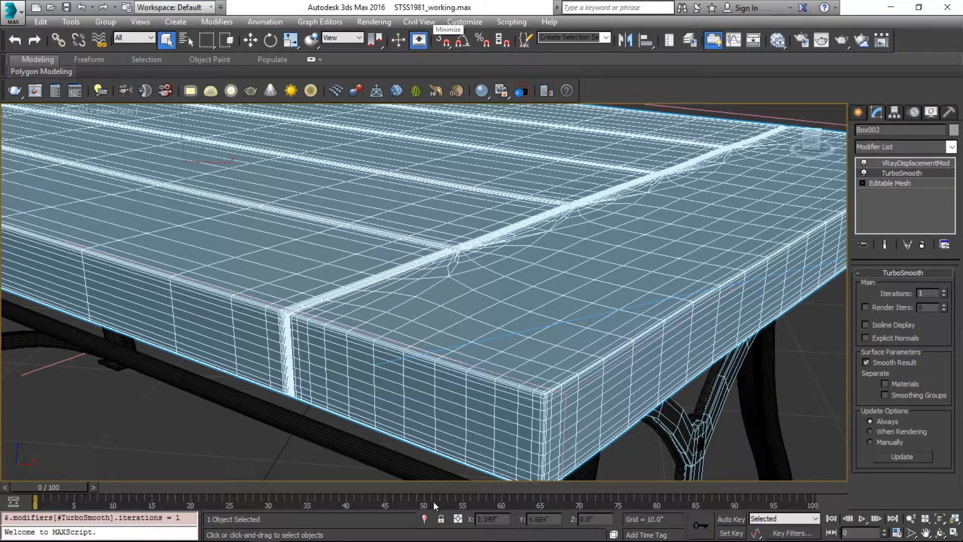
key(c)
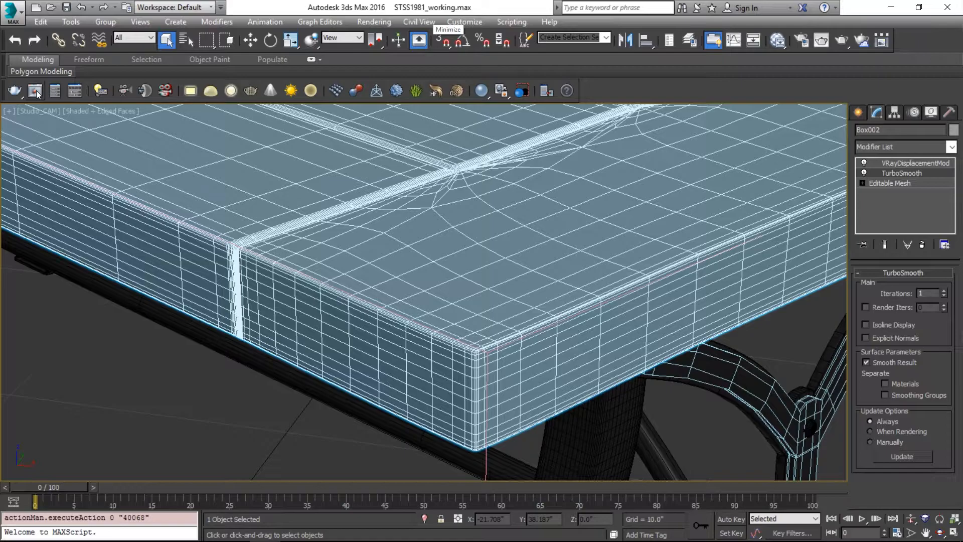
mouse_move(265, 528)
click(297, 506)
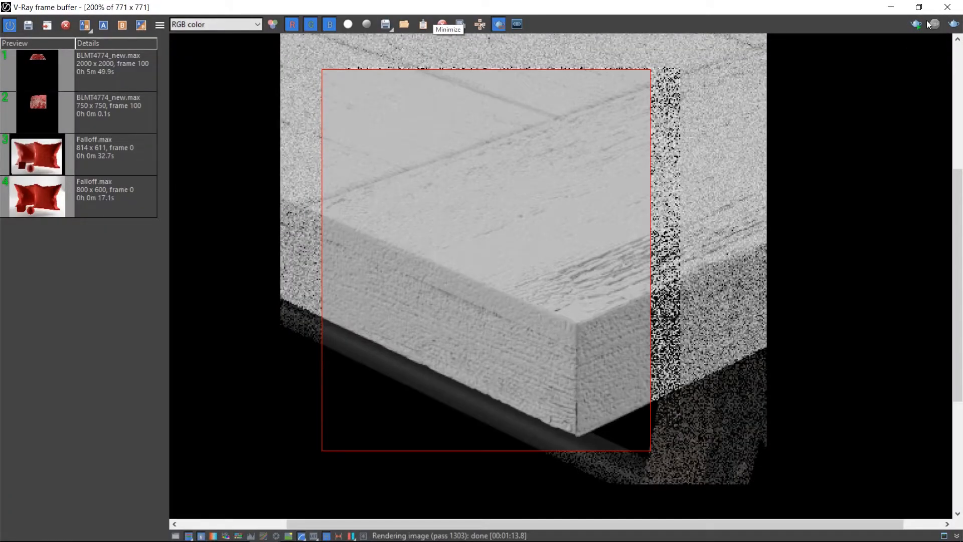
Step: Place the frame buffer alongside the viewport and reframe the earlier render of the tabletop corner
drag(786, 5, 1, 127)
click(353, 233)
scroll(398, 237, down, 1)
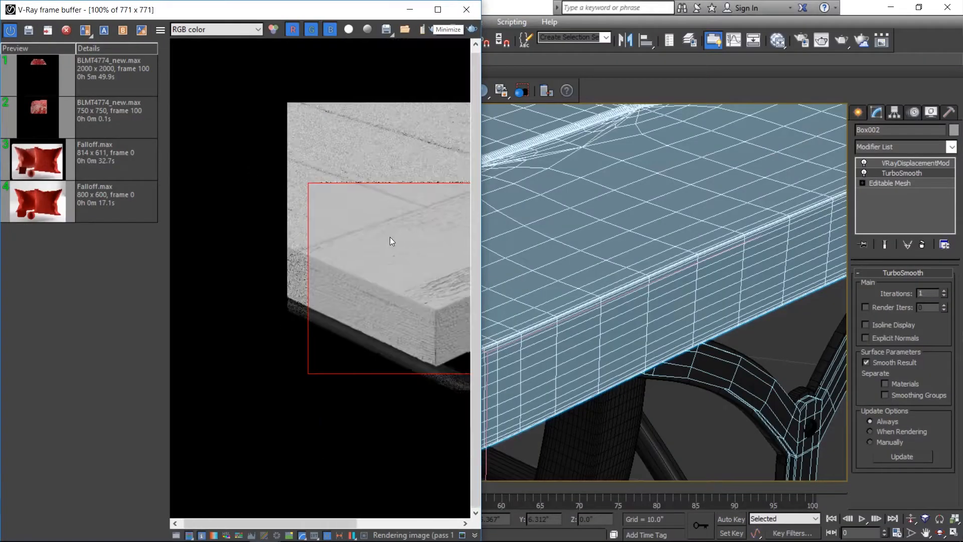
middle_drag(397, 237, 284, 232)
scroll(284, 232, down, 1)
click(779, 40)
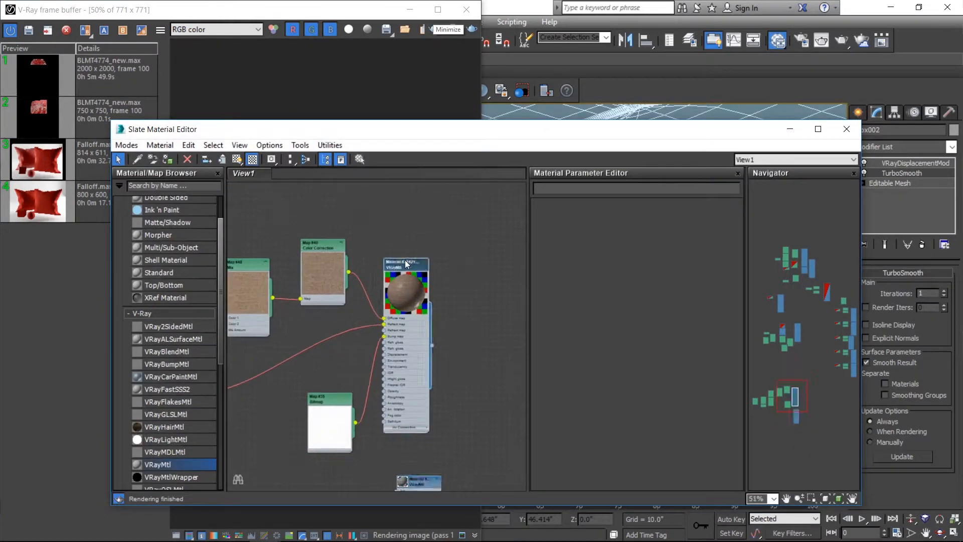
click(168, 159)
click(814, 132)
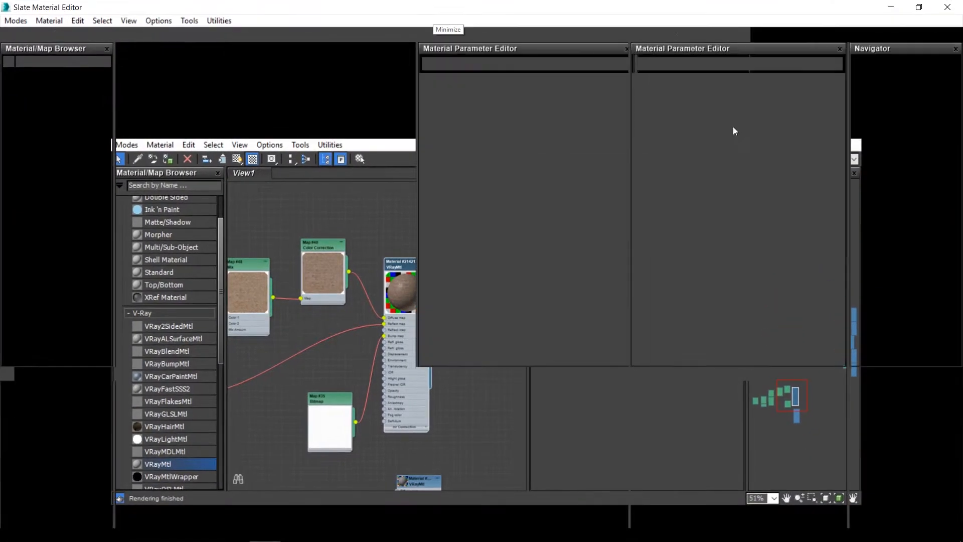
click(947, 7)
Step: Widen the frame buffer at 100% zoom and render a region covering the tabletop corner
scroll(369, 286, up, 2)
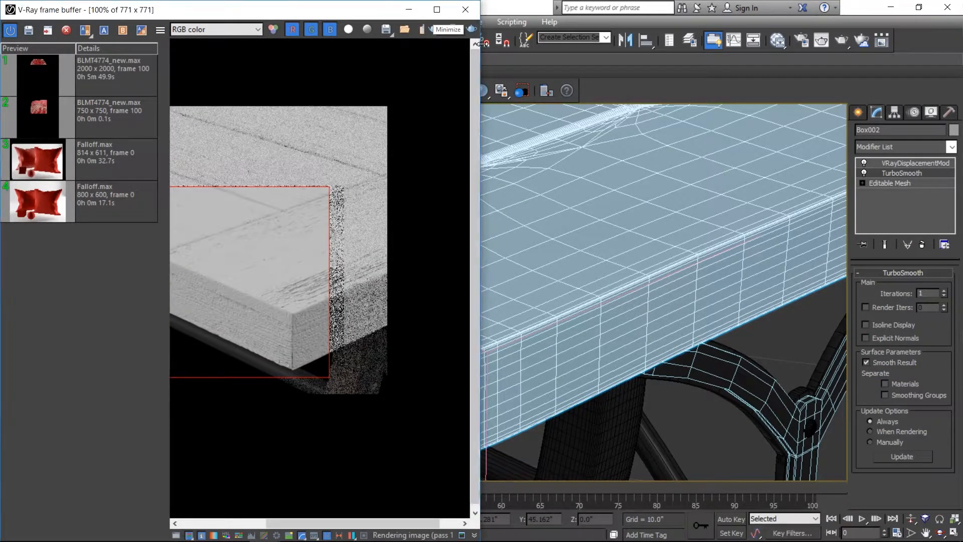
drag(481, 45, 664, 41)
drag(234, 65, 633, 372)
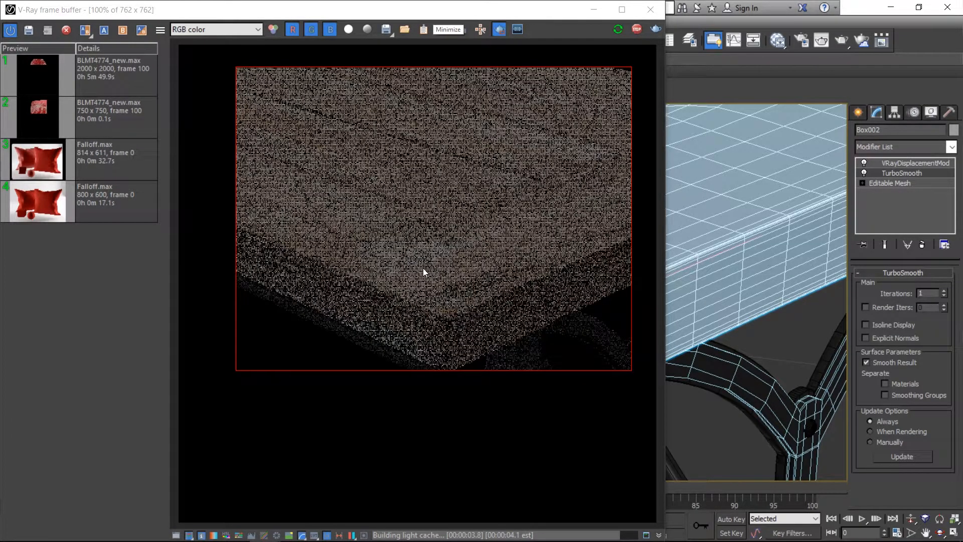
Step: Switch to the browser and examine the wood grain, plank seams and edges in the table's reference photo
key(alt+Tab)
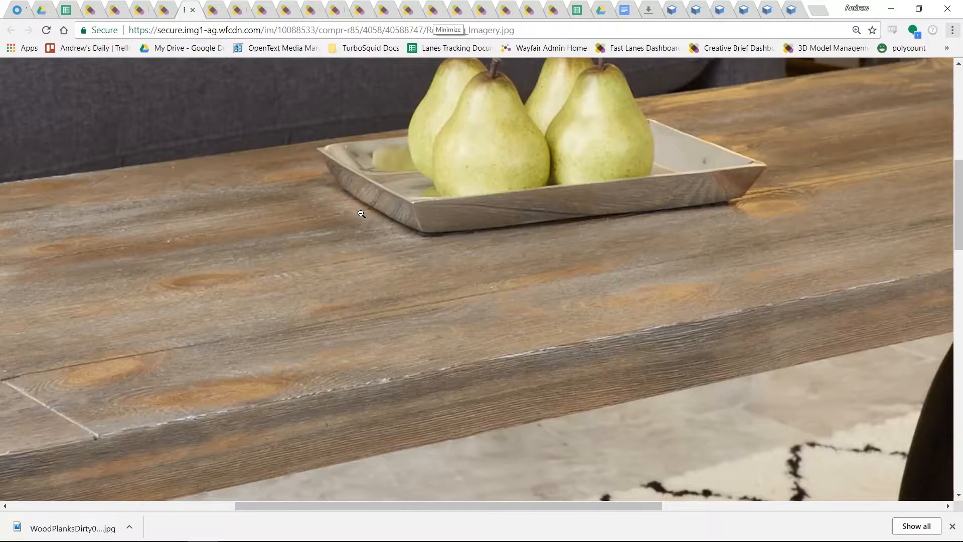
scroll(640, 202, right, 3)
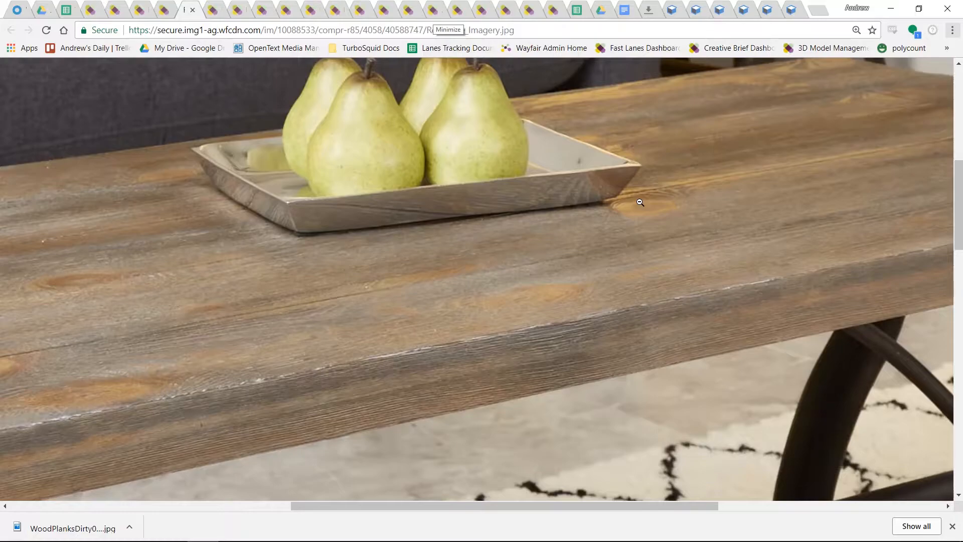
scroll(294, 268, left, 8)
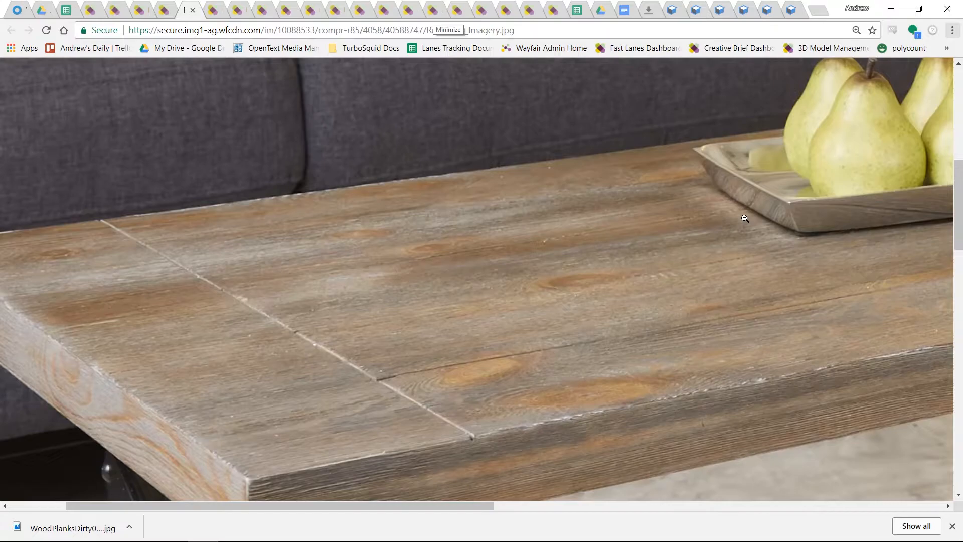
Step: Switch back to 3ds Max, minimize the frame buffer and select the wood VRayMtl in the Slate Material Editor
key(alt+Tab)
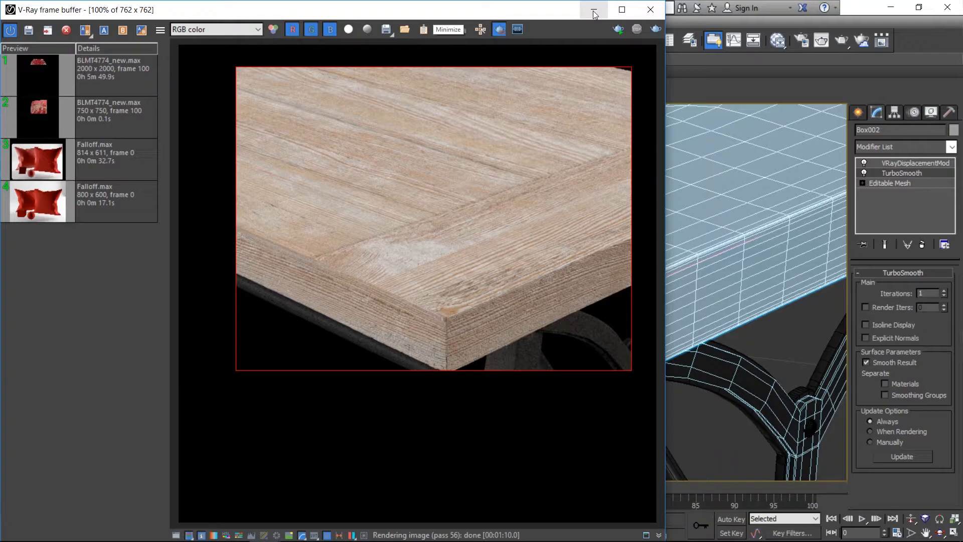
click(594, 15)
key(m)
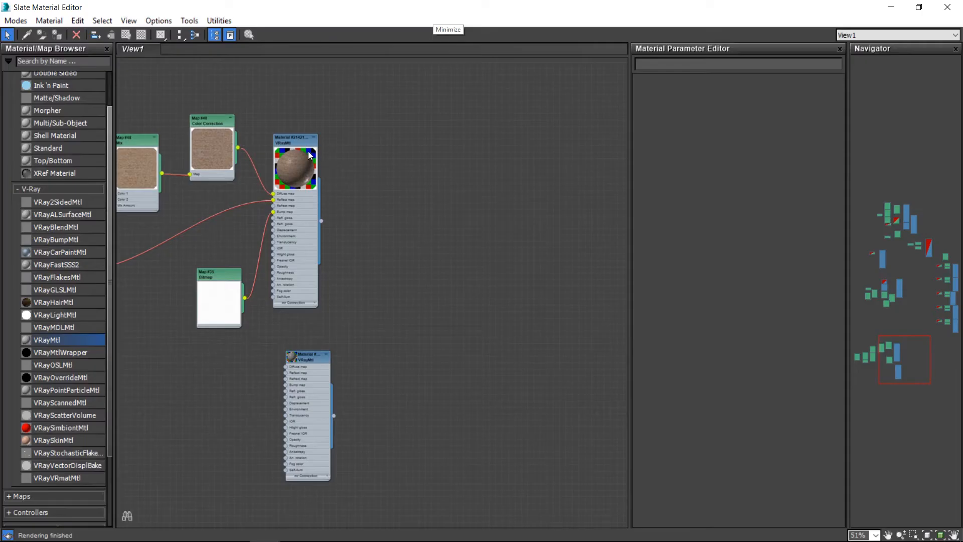
middle_drag(309, 152, 536, 160)
click(544, 154)
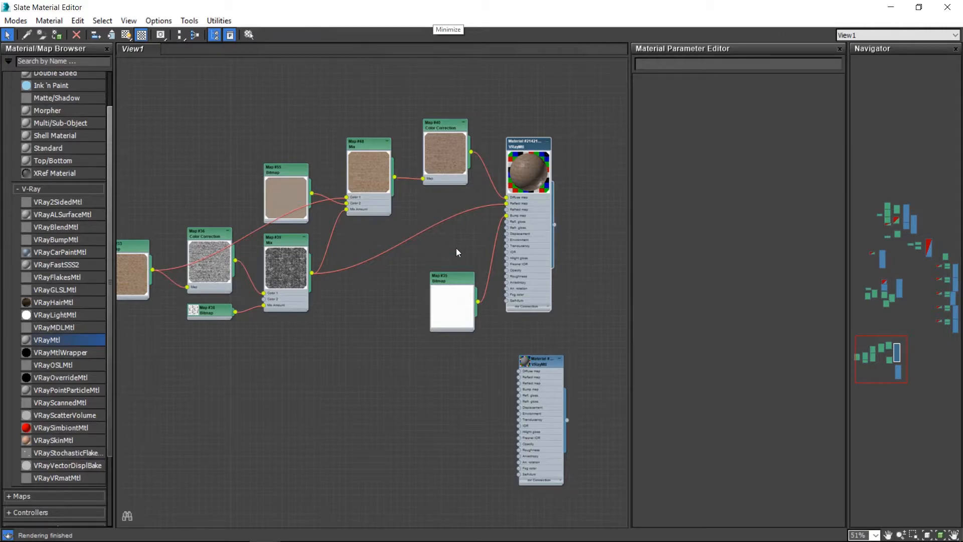
Step: Move the Map #33 bitmap node up in line with the Map #55 bitmap to tidy the wood material's node tree
scroll(462, 257, up, 3)
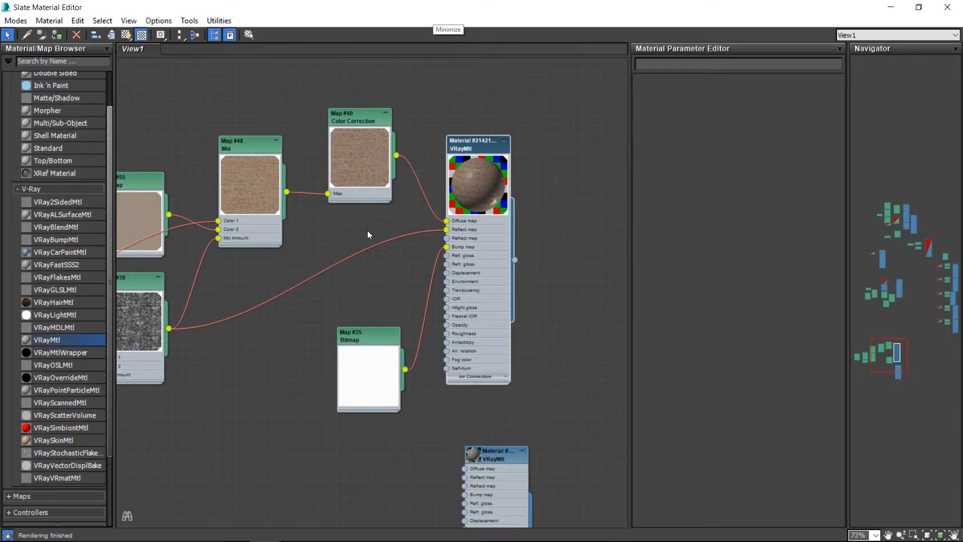
middle_drag(156, 100, 419, 101)
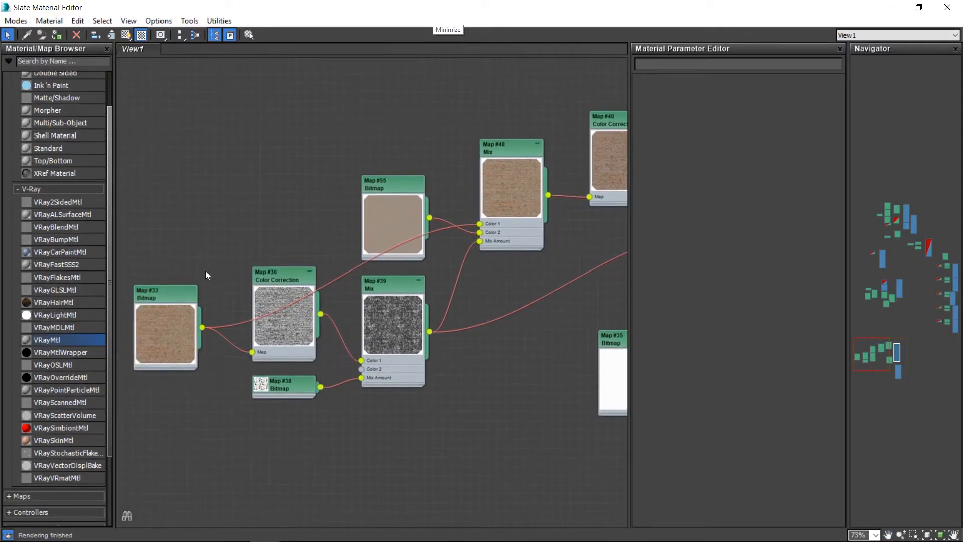
drag(175, 282, 158, 188)
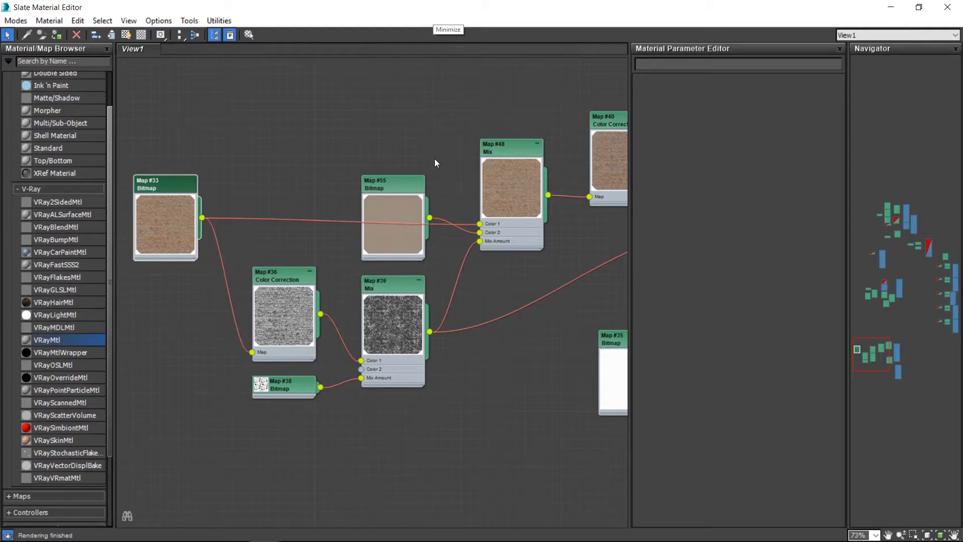
Step: Switch to the browser and examine the tabletop grain in the white-background supplier photo from the assignment page
key(alt+Tab)
key(alt+Tab)
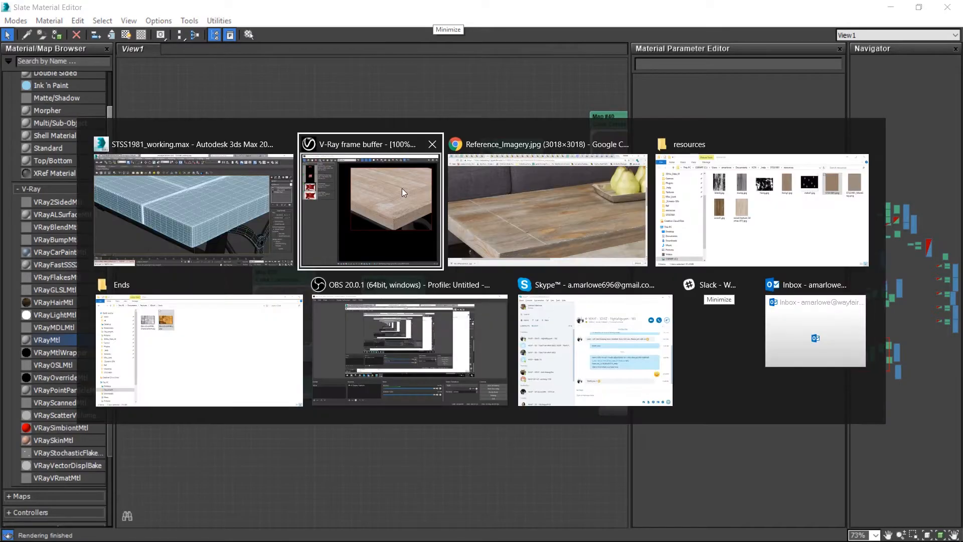
click(489, 271)
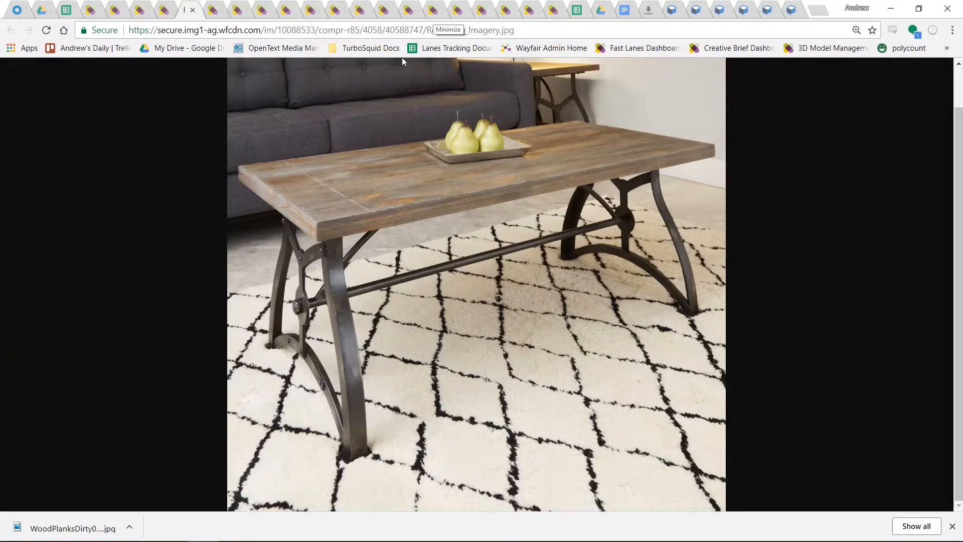
click(165, 10)
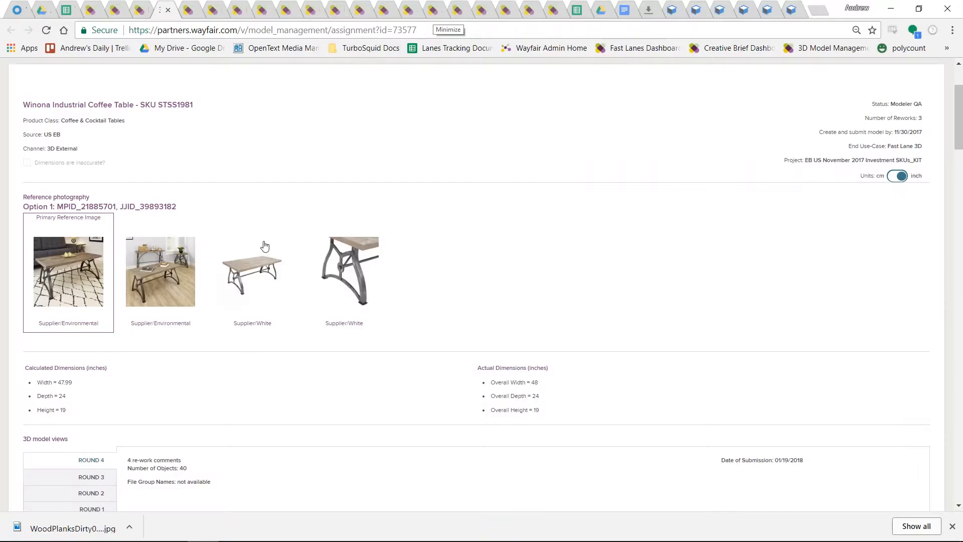
click(261, 278)
click(461, 264)
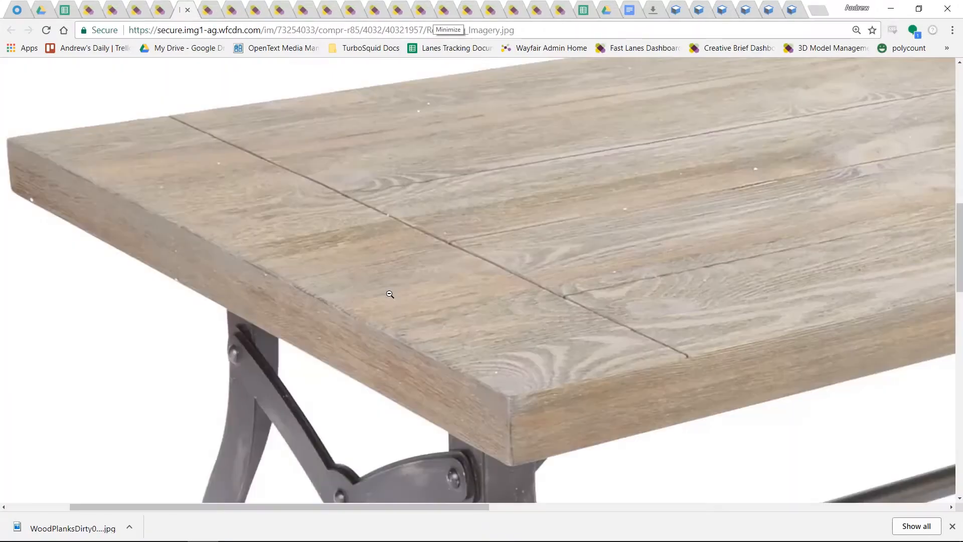
scroll(470, 264, right, 4)
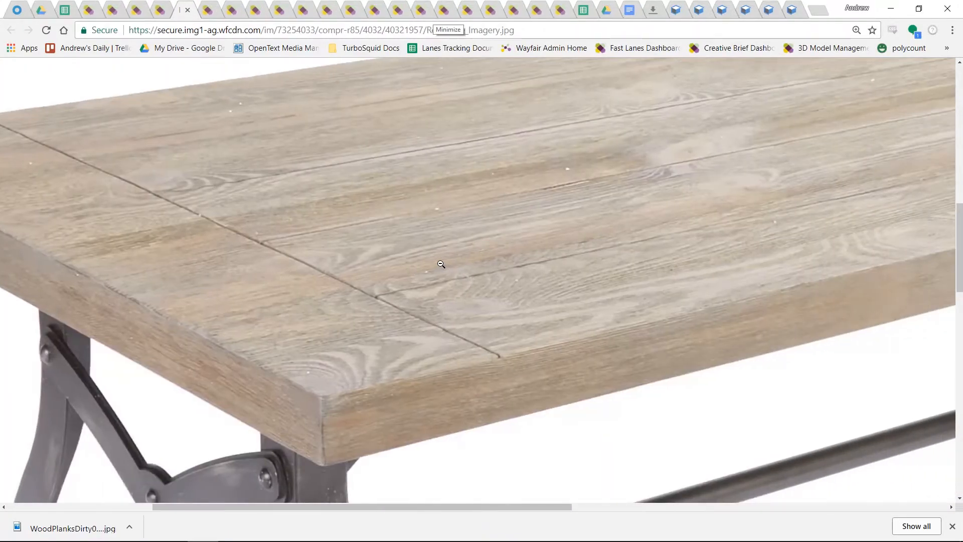
click(441, 264)
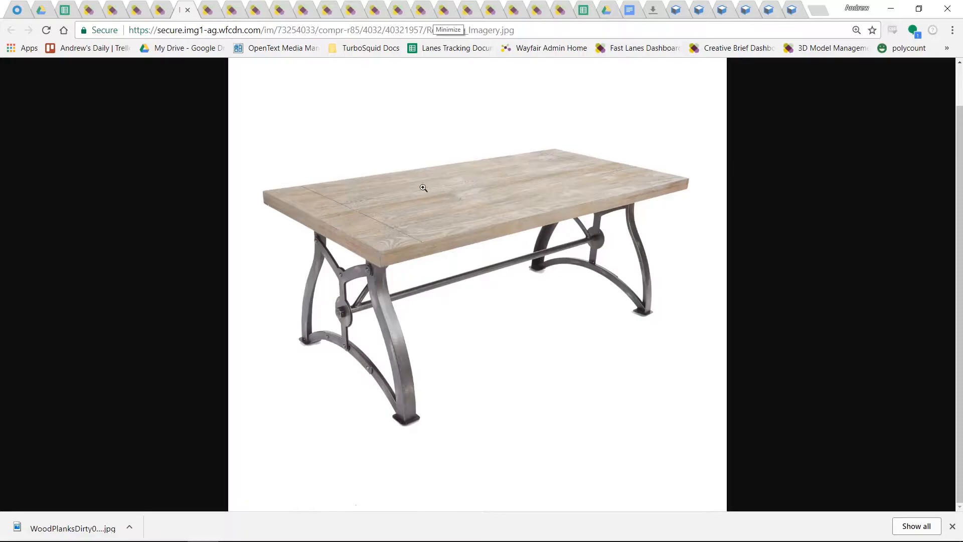
Step: Open the primary reference photo from the assignment page and examine the tabletop corner close up
click(159, 11)
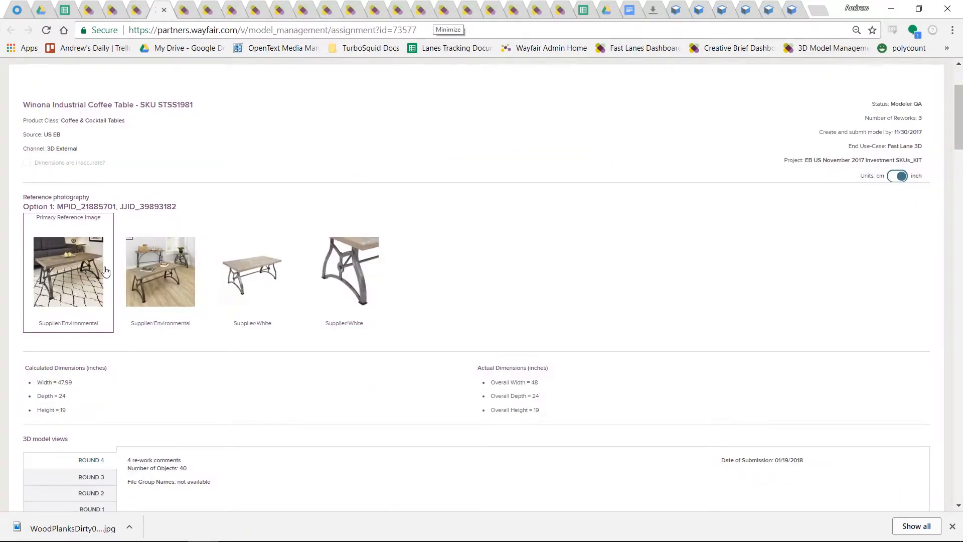
click(75, 278)
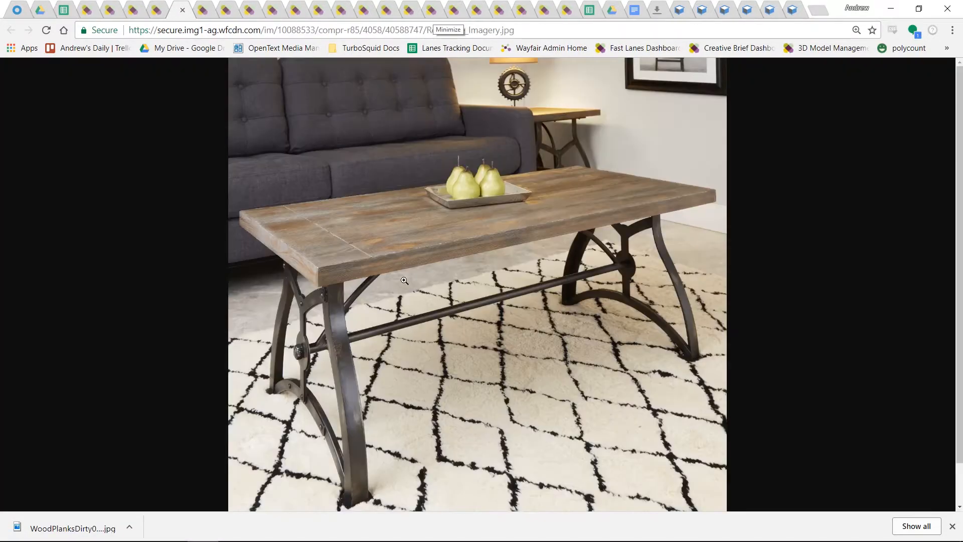
click(368, 245)
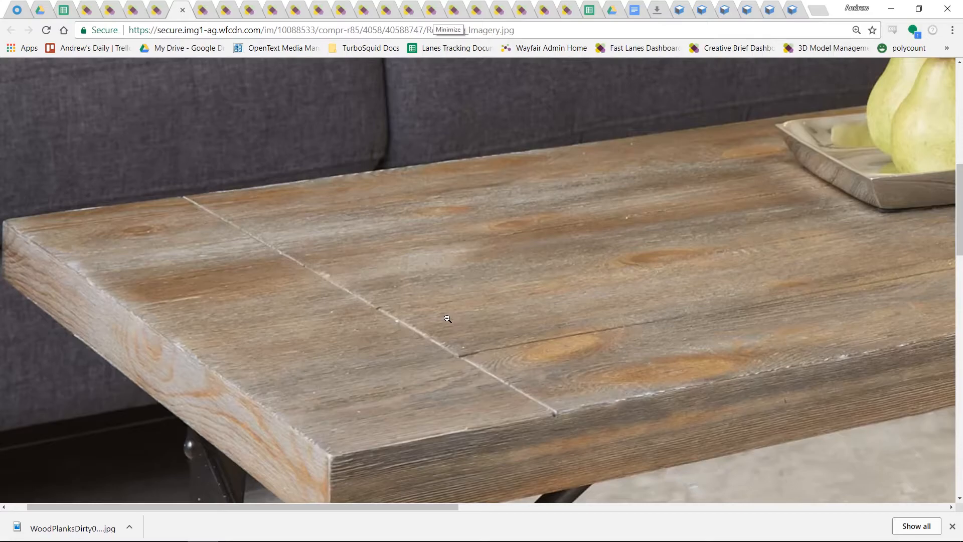
Step: Return to the Slate Material Editor and disconnect the Map #39 Mix from the wood VRayMtl's reflect map
key(alt+Tab)
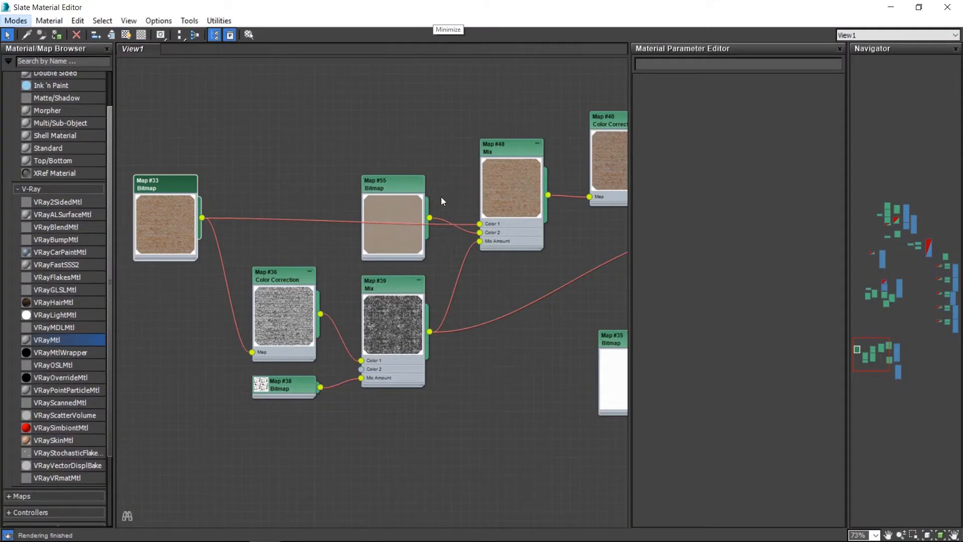
click(447, 155)
middle_drag(592, 181, 219, 161)
scroll(343, 227, up, 4)
drag(333, 209, 293, 205)
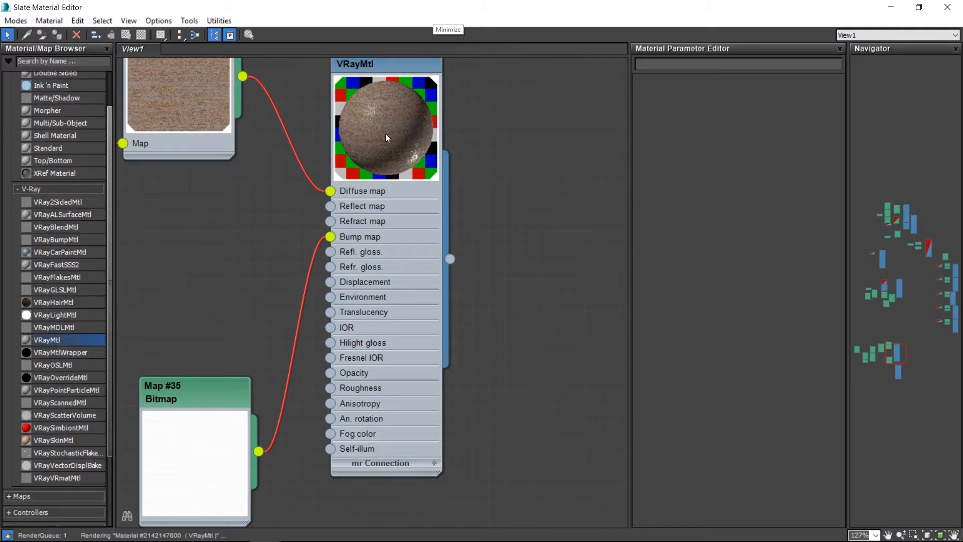
scroll(372, 128, down, 1)
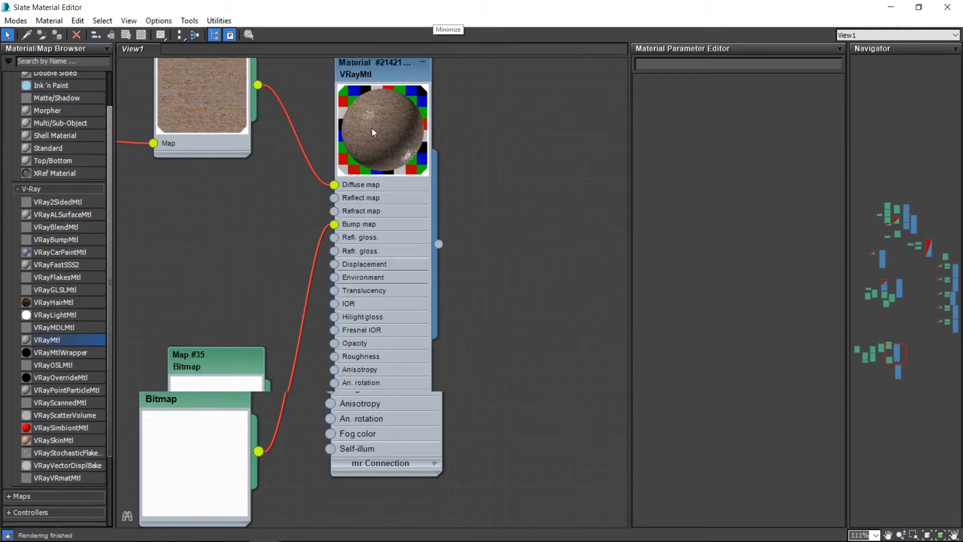
Step: Set the wood VRayMtl's reflect colour to a dark gray
double_click(386, 89)
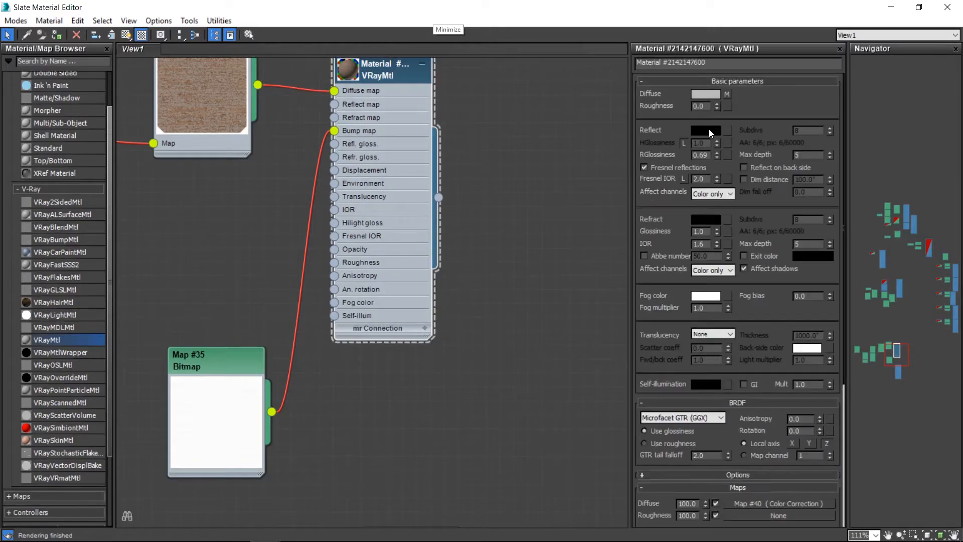
click(706, 130)
click(268, 151)
click(327, 195)
Step: Open a separate preview window for the wood material and enlarge it to inspect the reflections
middle_drag(410, 174, 425, 300)
right_click(368, 196)
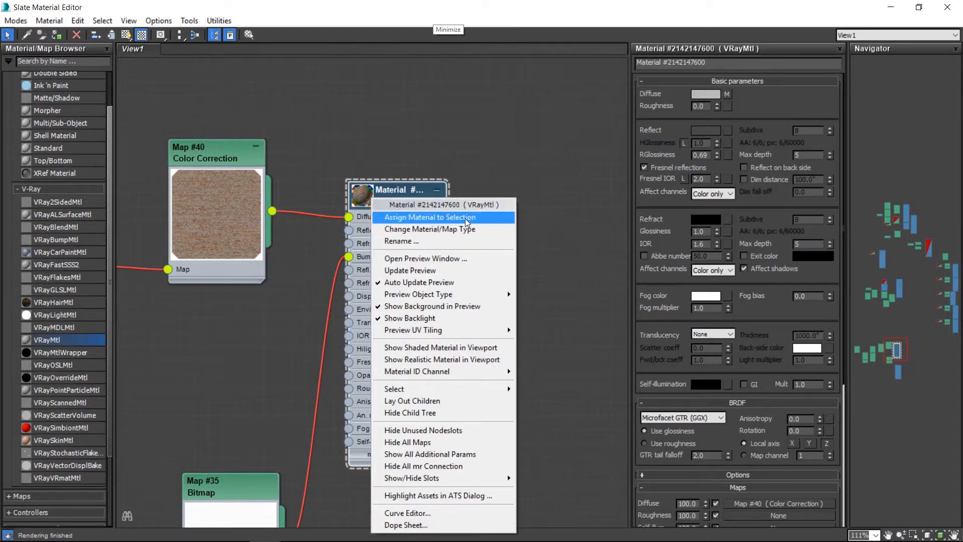
click(454, 259)
drag(447, 264, 267, 107)
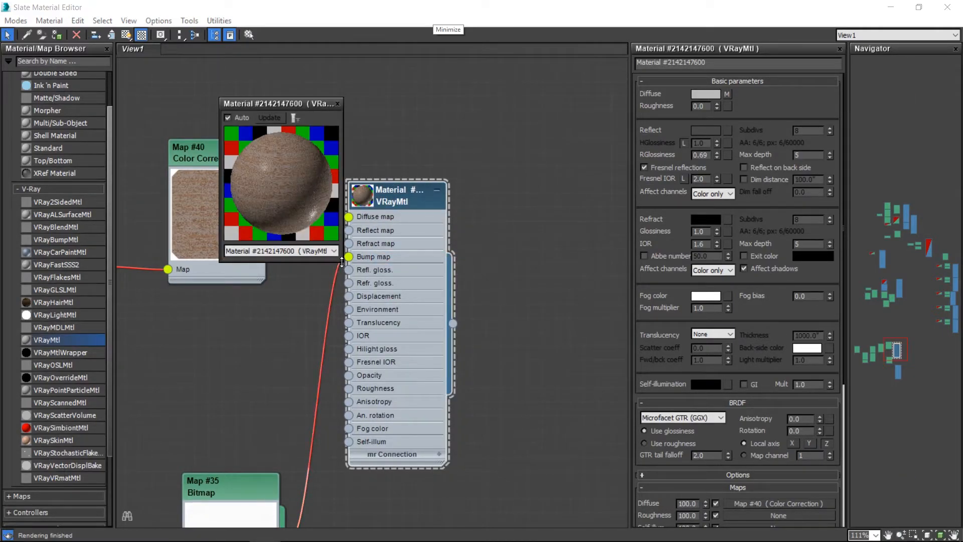
drag(342, 263, 602, 521)
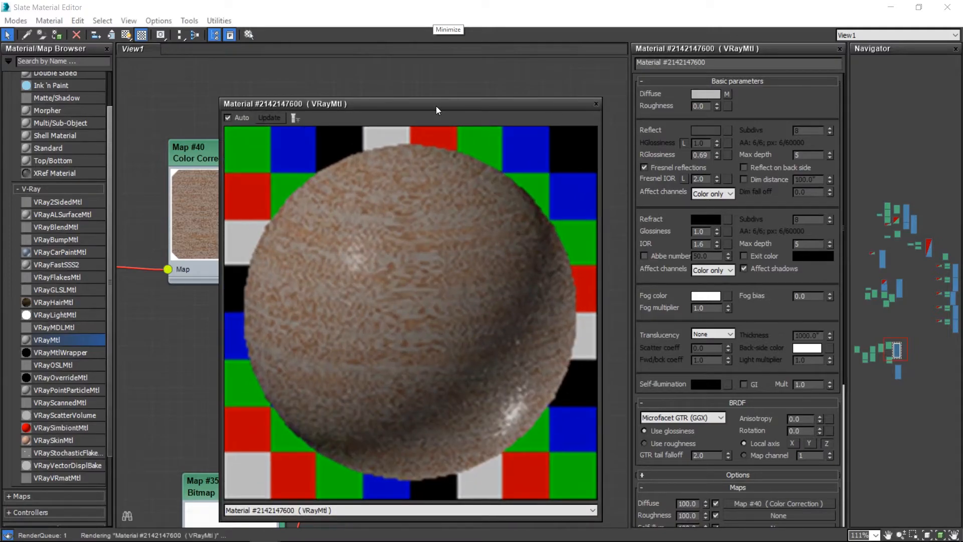
drag(419, 110, 516, 90)
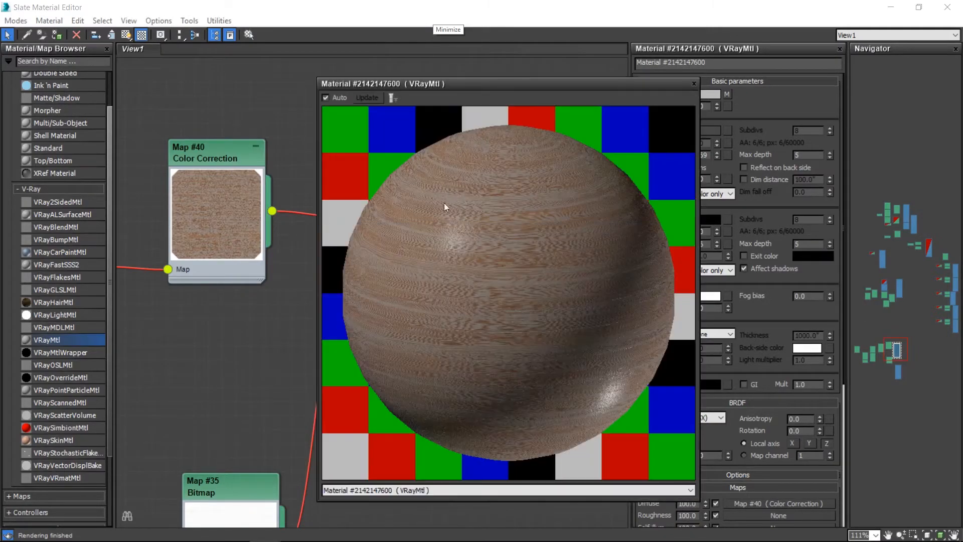
Step: Place the preview beside the node tree and connect the grayscale Map #36 Color Correction to the material's reflect map
scroll(242, 331, down, 1)
middle_drag(243, 330, 496, 307)
middle_drag(183, 264, 241, 250)
scroll(240, 249, down, 4)
middle_drag(302, 238, 162, 225)
drag(474, 80, 758, 132)
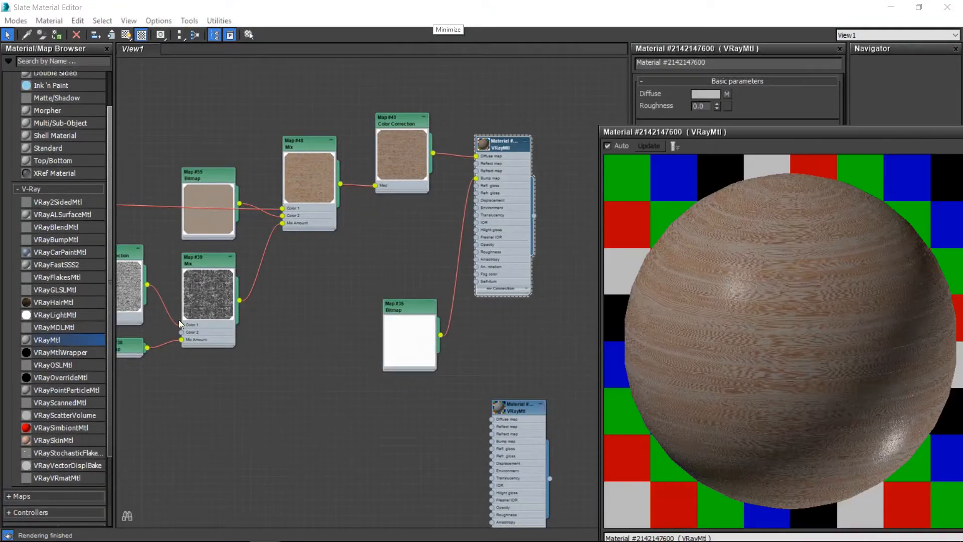
middle_drag(301, 282, 333, 282)
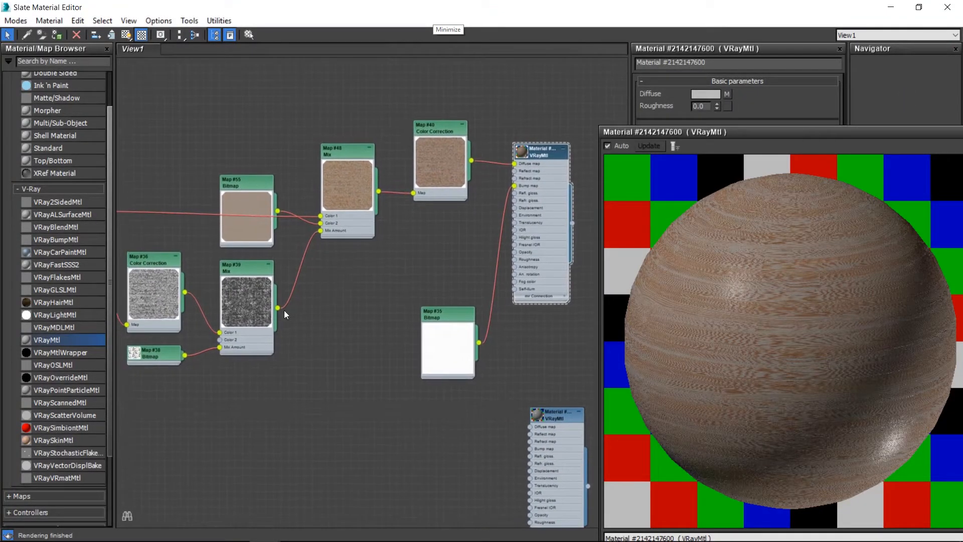
drag(188, 293, 514, 171)
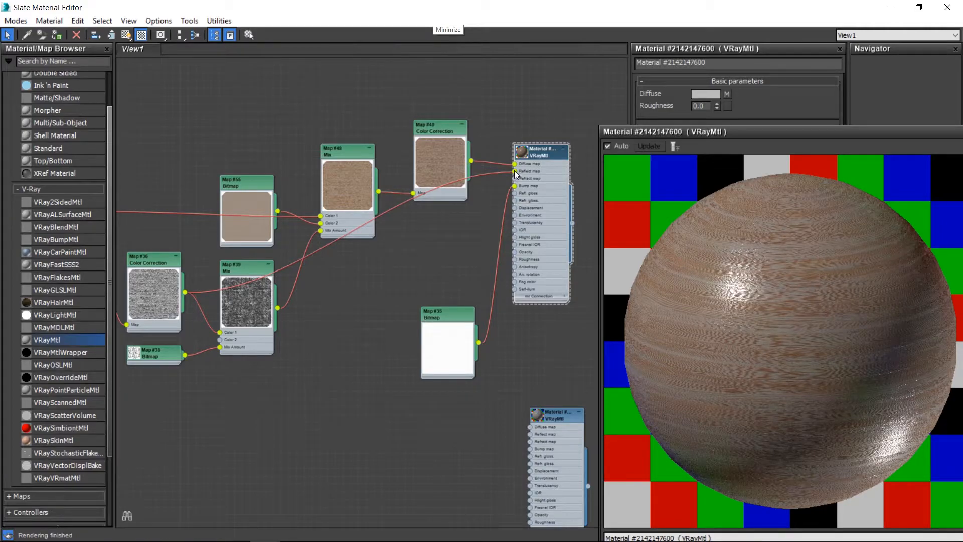
Step: Inspect the material's reflections in the preview window and close it
drag(669, 131, 681, 230)
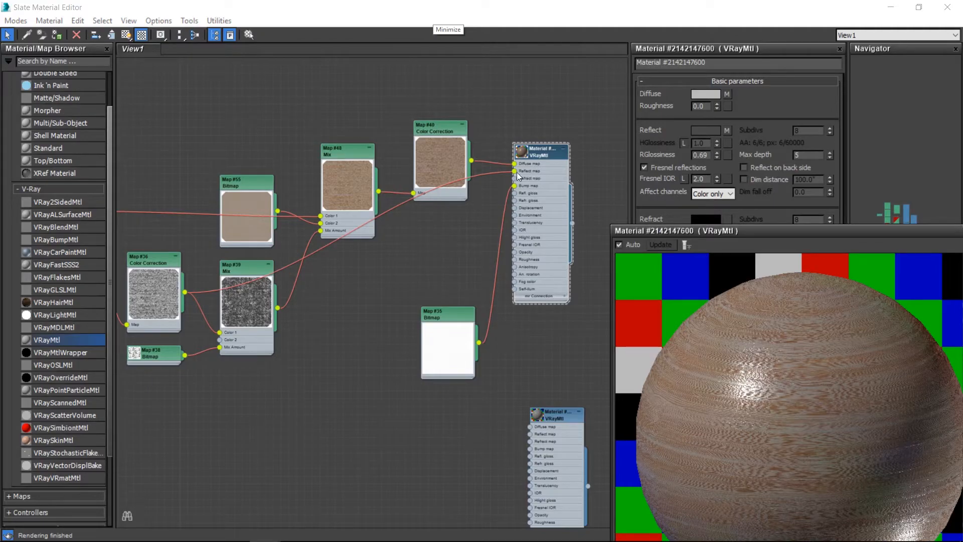
drag(684, 234, 425, 178)
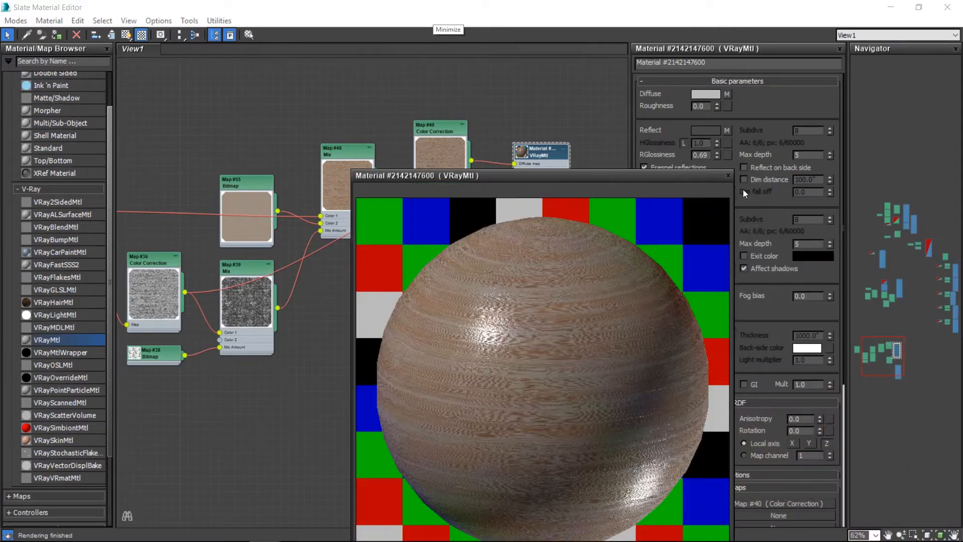
click(728, 176)
Step: Duplicate the wood VRayMtl with its whole map tree and place the copy below the original
middle_drag(61, 236, 248, 237)
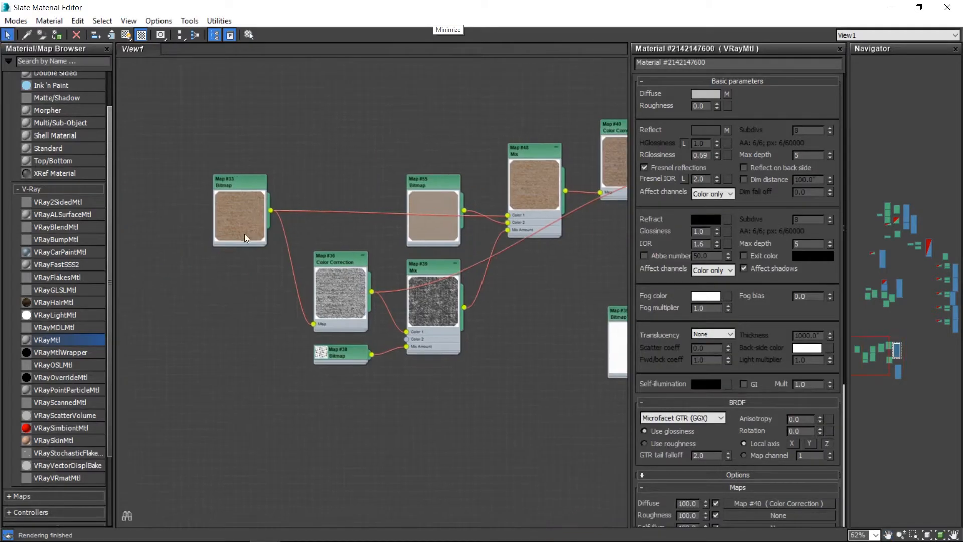
scroll(281, 248, down, 5)
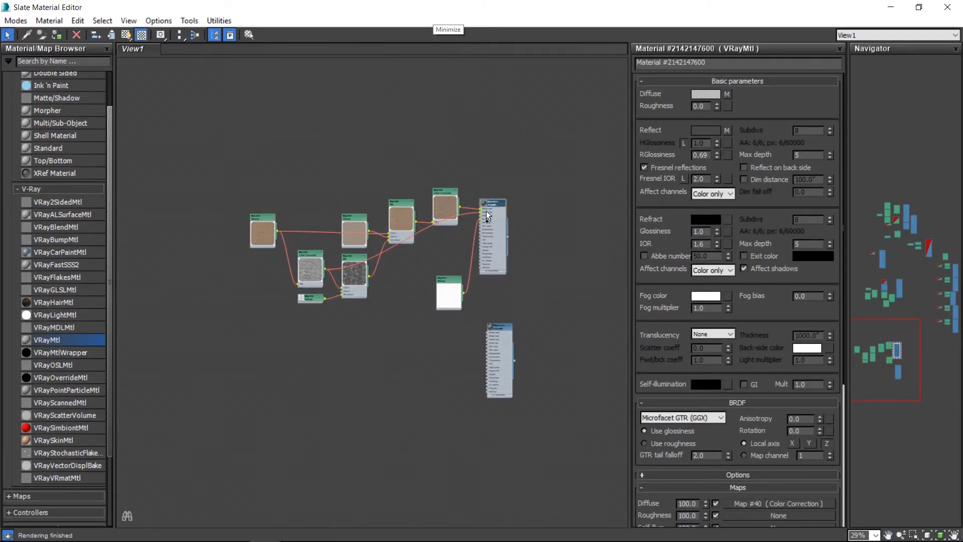
shift+drag(488, 212, 378, 396)
Step: Set the U and V tiling of the copied tree's STSS1981.png bitmap (Map #58) to 0.2
middle_drag(256, 362, 523, 204)
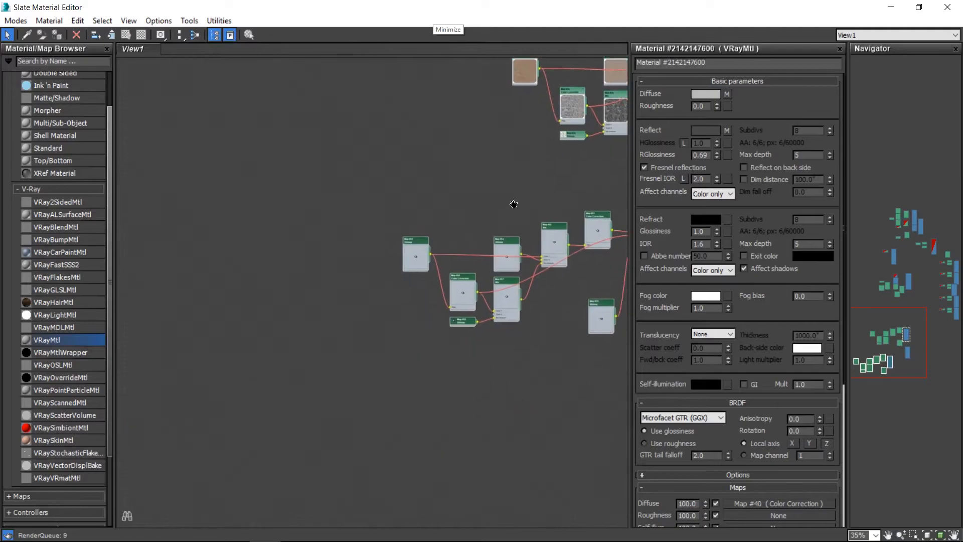
scroll(483, 213, up, 5)
double_click(360, 279)
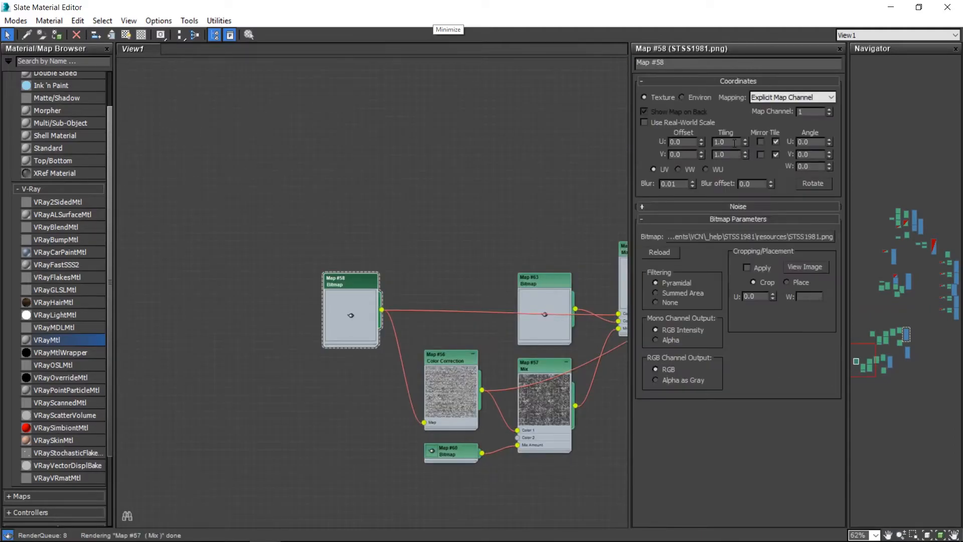
text(0.2)
key(Tab)
text(.2)
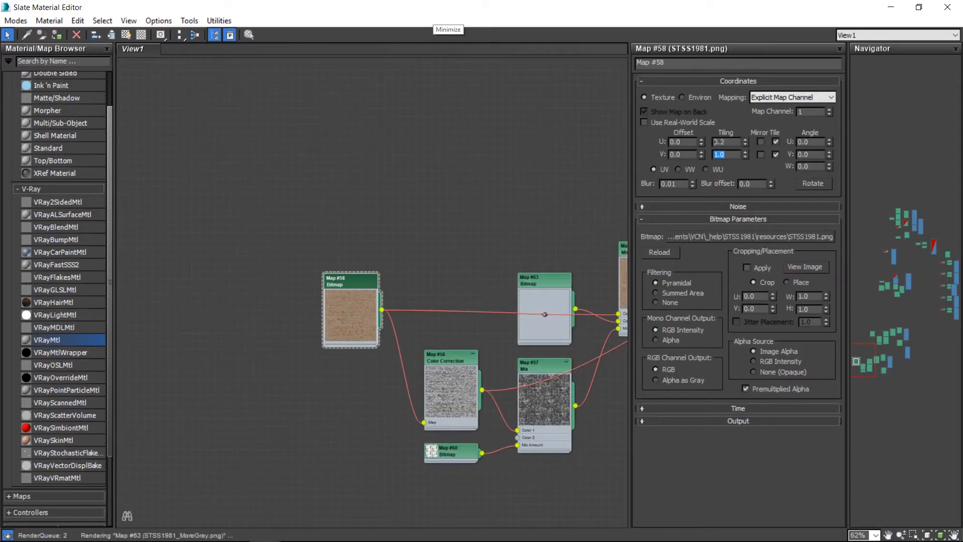
key(Return)
middle_drag(492, 392, 350, 249)
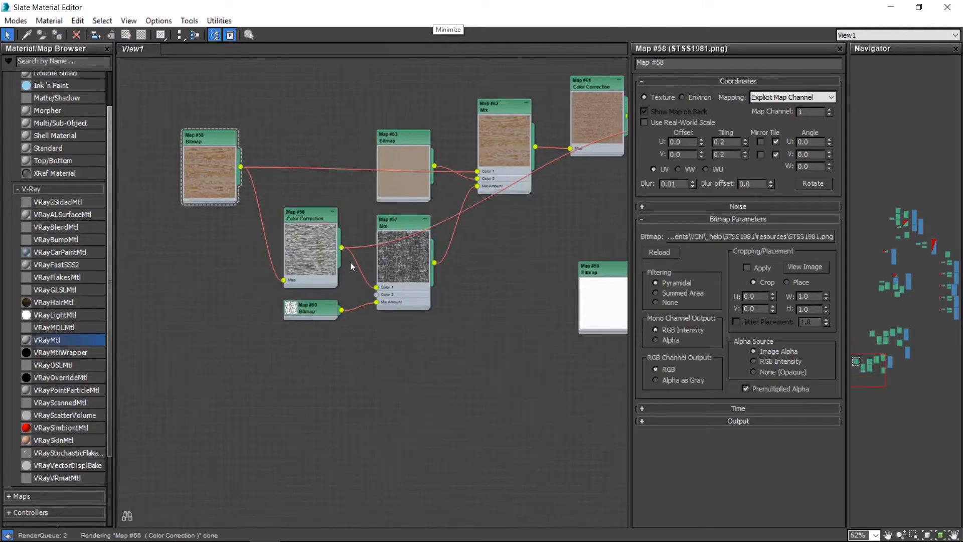
middle_drag(400, 297, 172, 337)
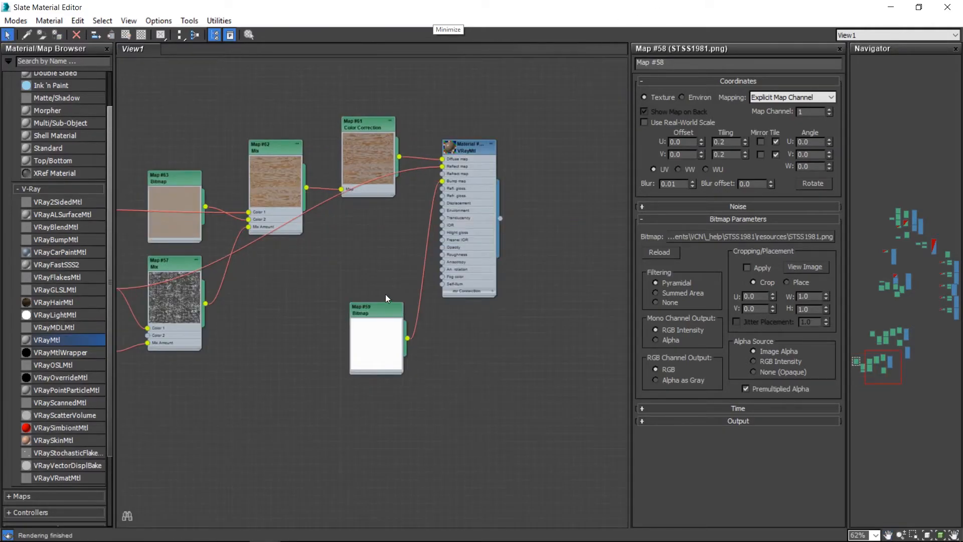
Step: Disconnect the Map #59 bitmap from the copied material's bump map and open an enlarged preview window of that material
click(422, 282)
key(Delete)
click(455, 148)
right_click(450, 150)
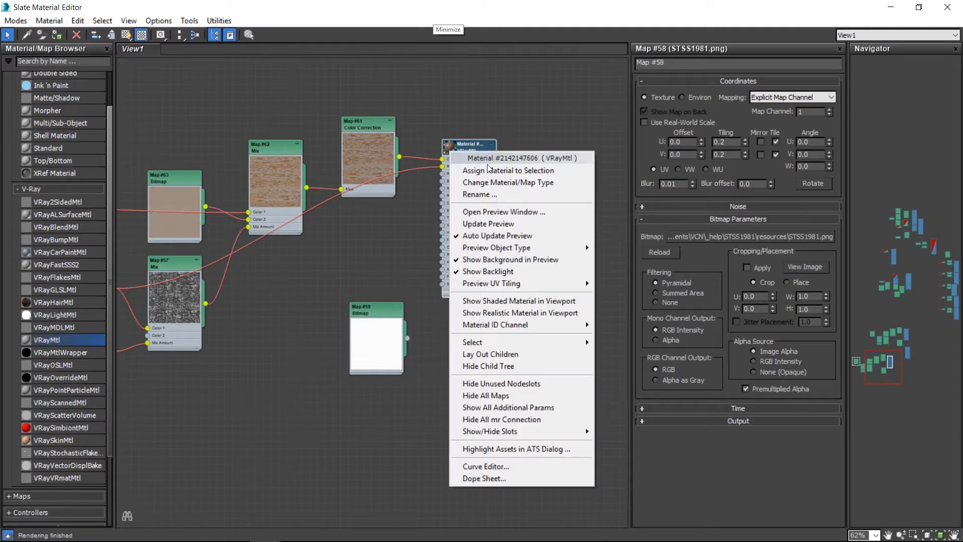
click(487, 218)
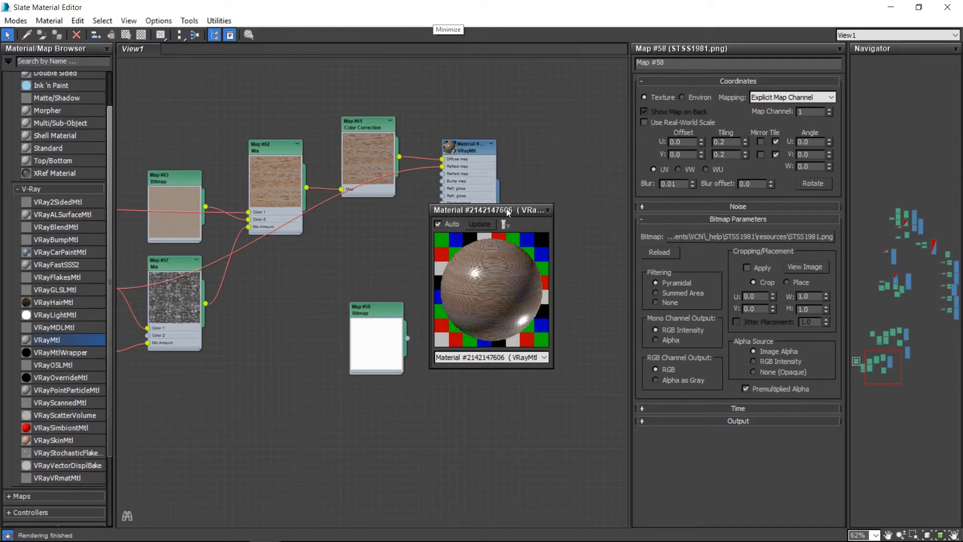
drag(429, 205, 234, 65)
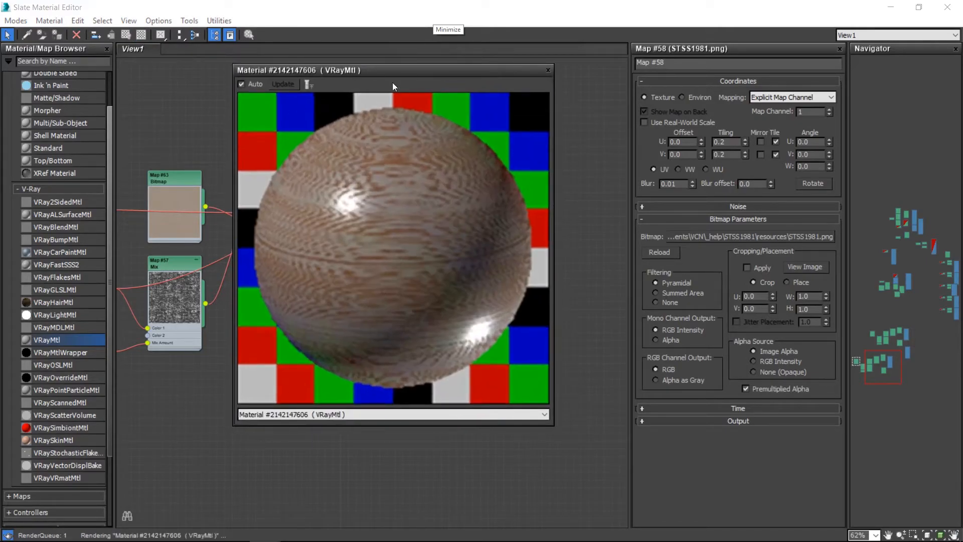
drag(400, 71, 437, 224)
Step: Set the U tiling of the Map #58 wood bitmap to 0.4 and move the preview clear of the node tree
middle_drag(265, 240, 330, 137)
middle_drag(206, 191, 345, 252)
click(205, 103)
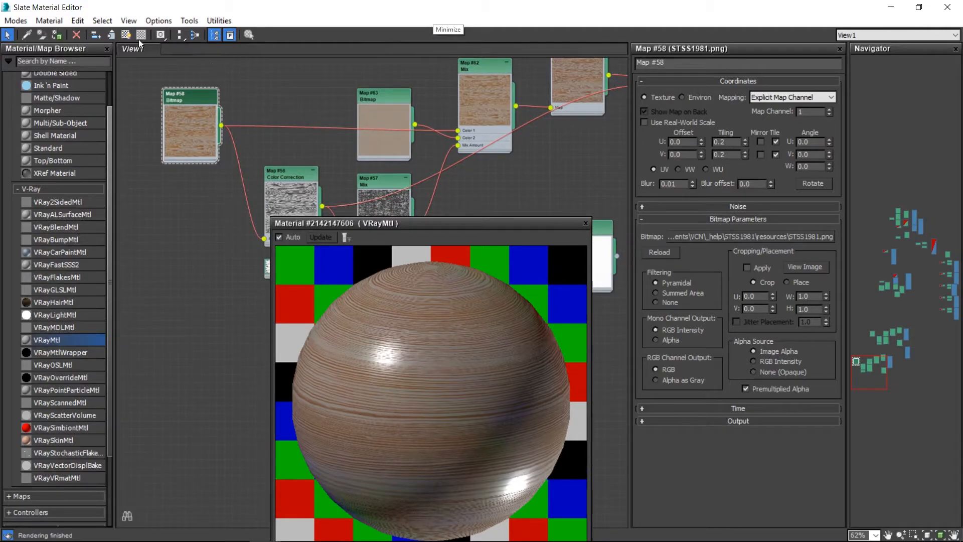
double_click(723, 142)
text(0.4)
key(Return)
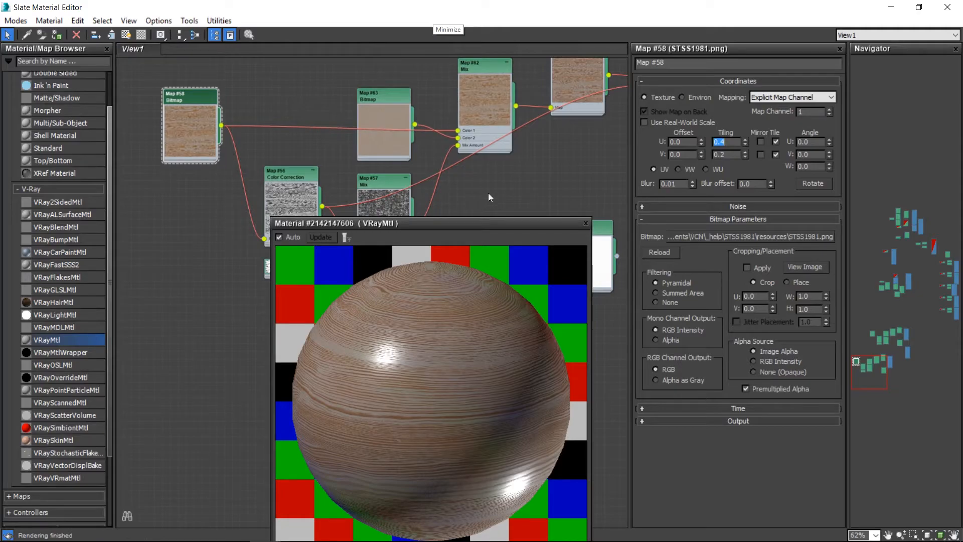
drag(462, 225, 204, 189)
Step: Open the parameters of the Map #60 mask bitmap that drives the Map #57 Mix amount
scroll(485, 346, up, 1)
middle_drag(485, 346, 568, 376)
scroll(557, 342, down, 2)
middle_drag(477, 276, 457, 215)
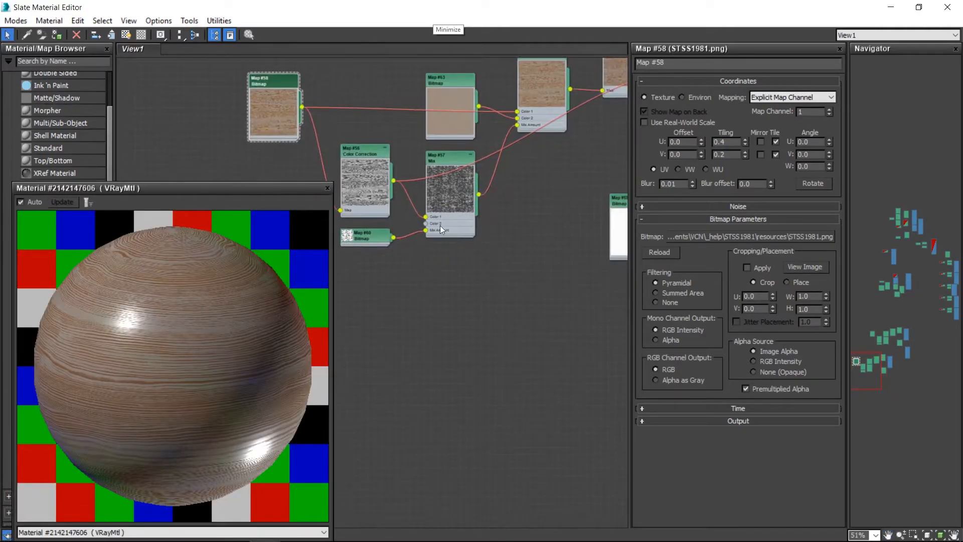
scroll(458, 216, down, 1)
click(377, 236)
double_click(382, 238)
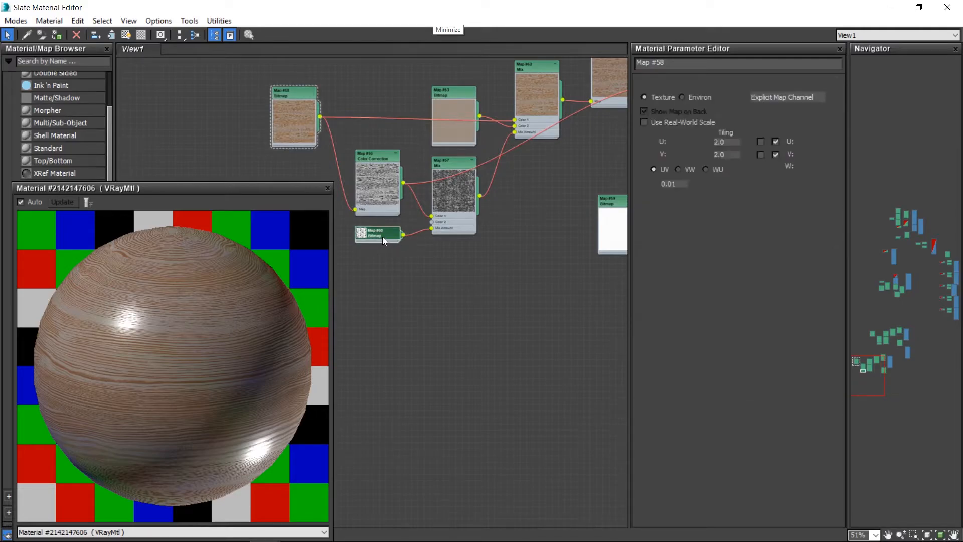
Step: Disconnect the grayscale Color Correction map from the copied VRayMtl's reflect map
middle_drag(506, 242, 366, 343)
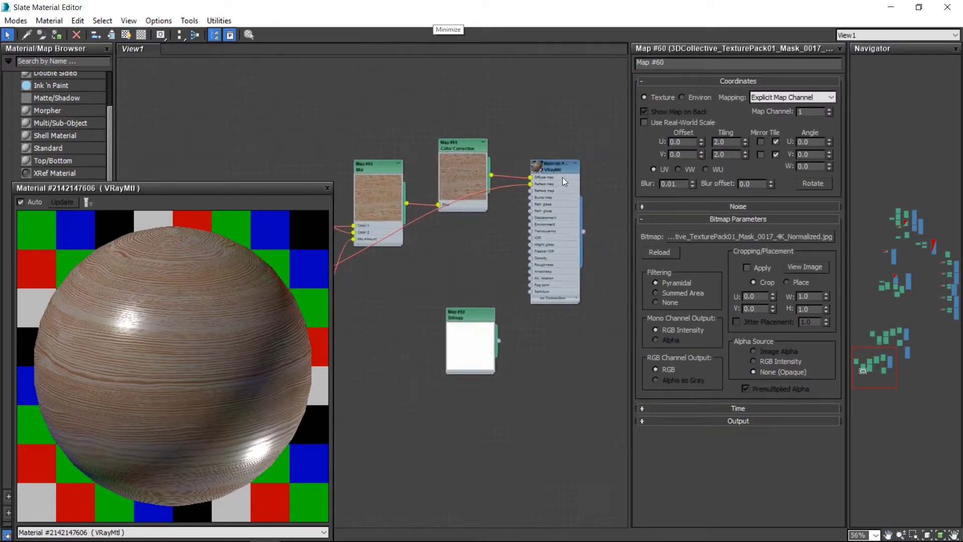
scroll(562, 178, up, 6)
drag(514, 186, 466, 240)
middle_drag(452, 237, 511, 192)
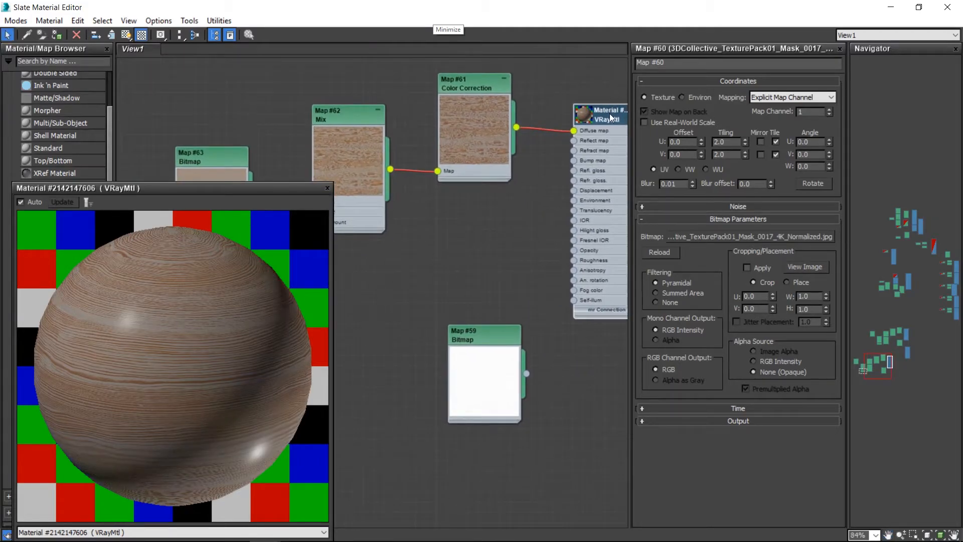
Step: Display the copied VRayMtl's parameters, close the Navigator, and check the wood's reflections in the V-Ray frame buffer render
middle_drag(607, 122, 520, 141)
double_click(529, 134)
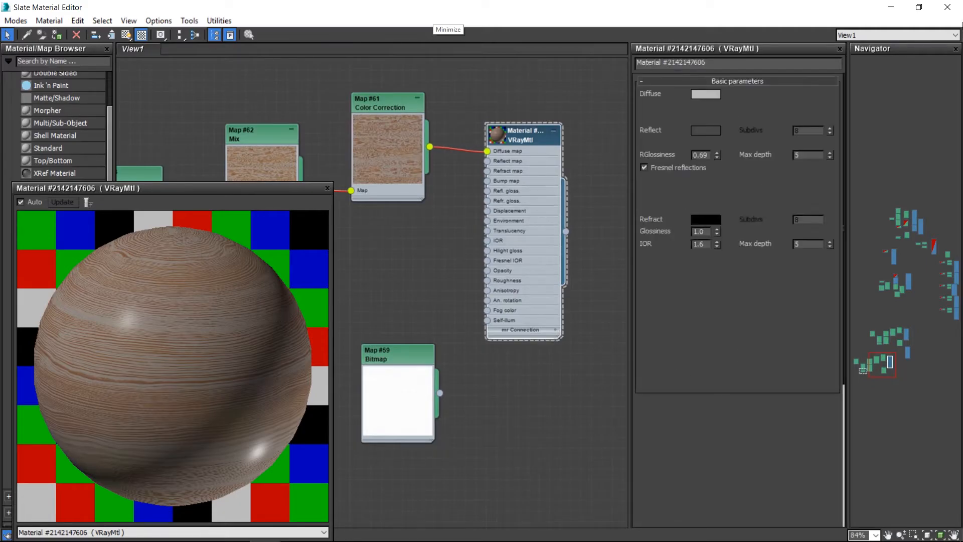
click(955, 49)
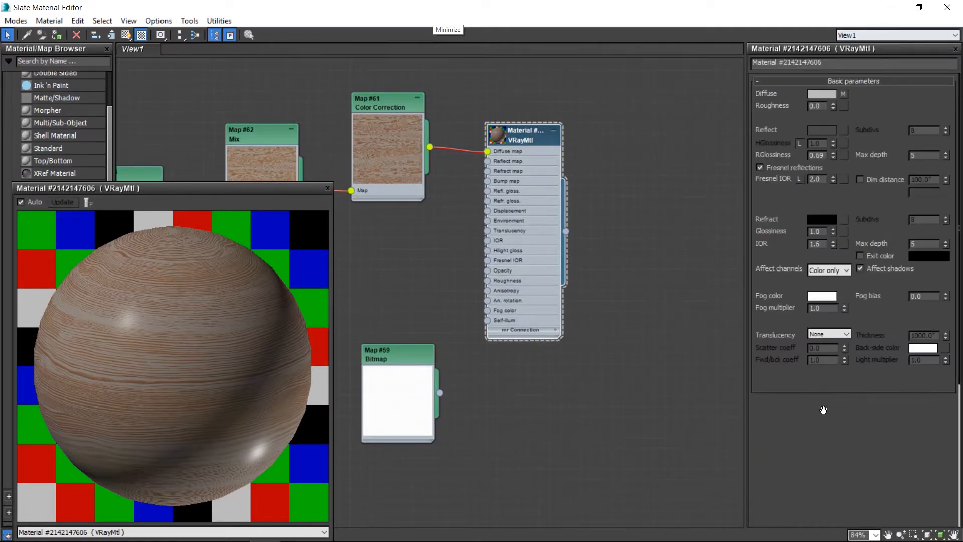
mouse_move(516, 528)
mouse_move(276, 536)
click(355, 473)
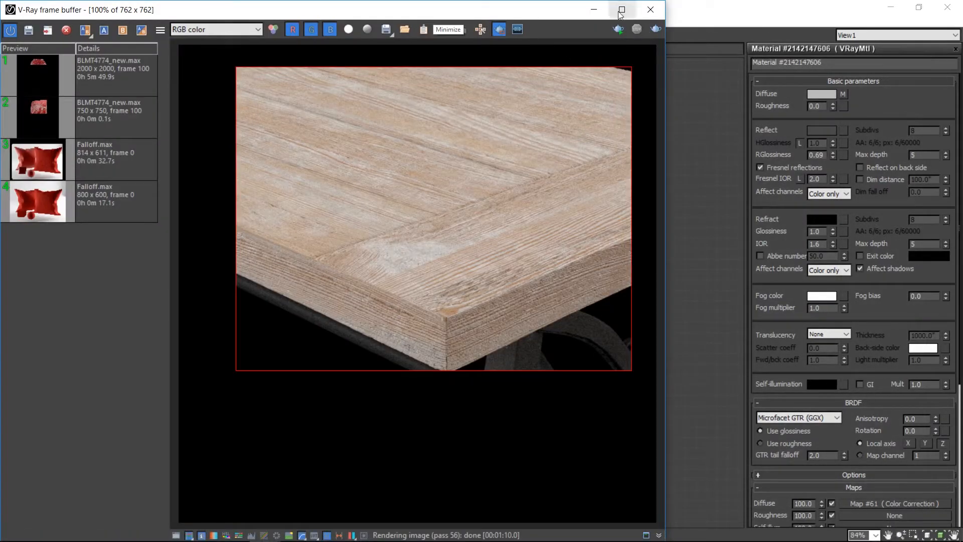
click(651, 9)
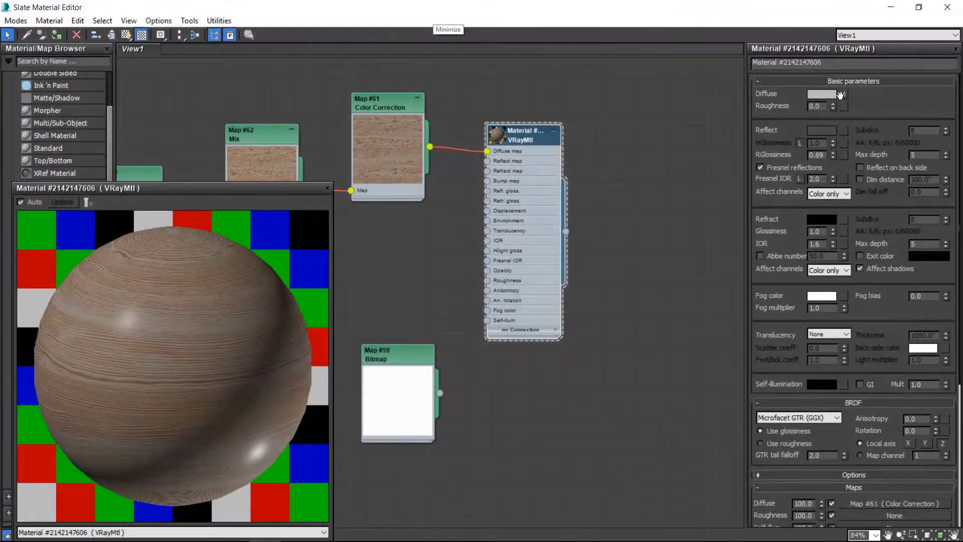
Step: Set the VRayMtl's reflection color to a gray with value 45
click(822, 130)
drag(265, 151, 279, 152)
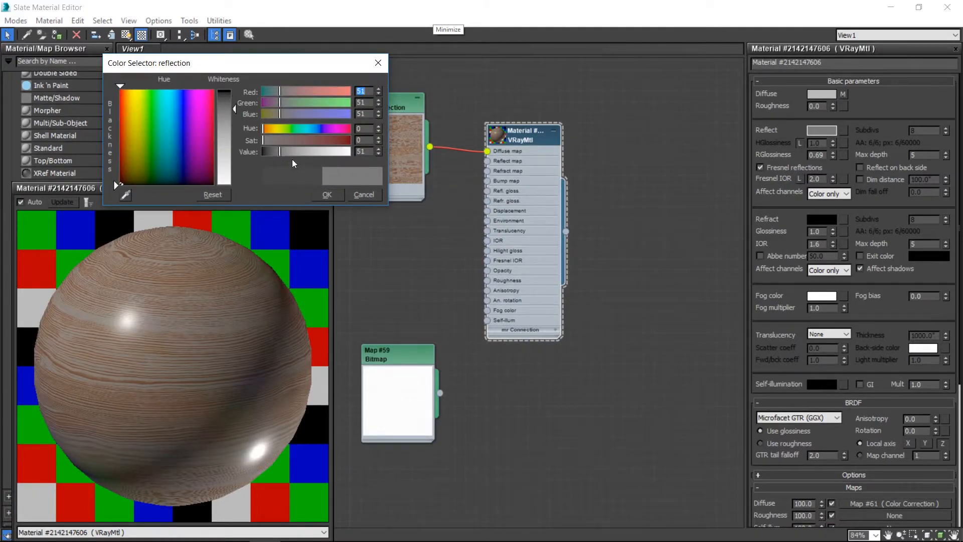
click(329, 195)
Step: Duplicate the grayscale Map #56 Color Correction and place the copy beside the VRayMtl, above the Map #59 bitmap
middle_drag(425, 283, 694, 160)
scroll(559, 245, down, 1)
click(357, 154)
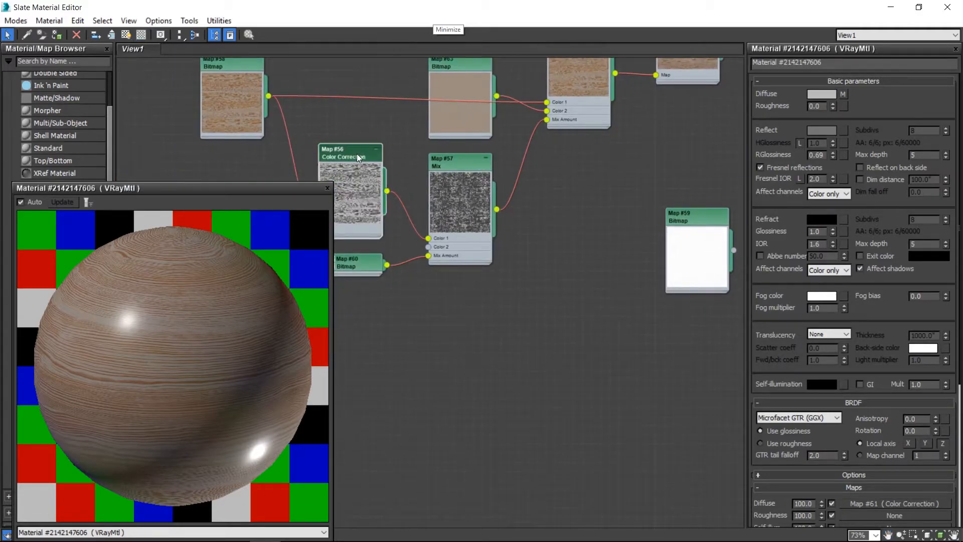
shift+drag(347, 154, 701, 113)
middle_drag(738, 115, 489, 161)
scroll(489, 163, up, 2)
middle_drag(438, 179, 396, 298)
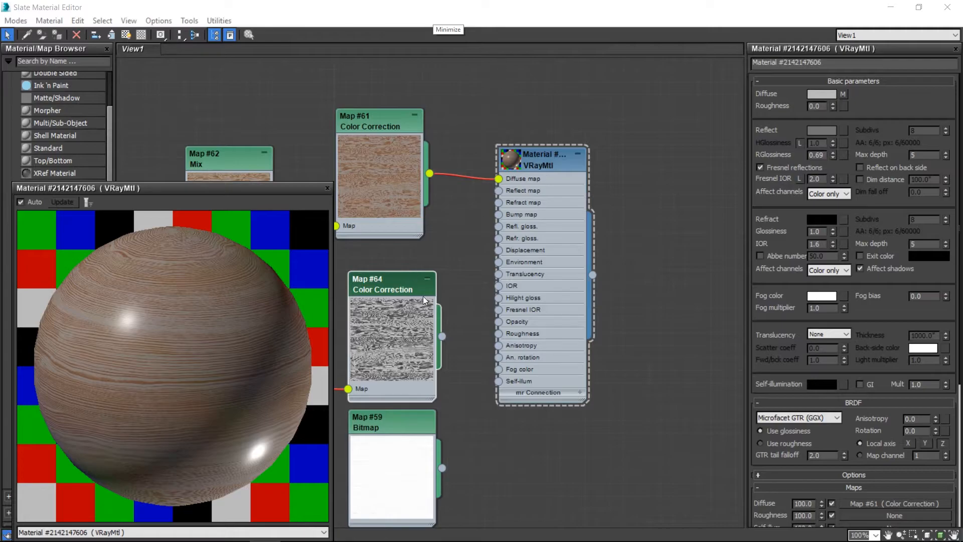
Step: Add an Output map fed by the duplicated grayscale Color Correction and display its parameters
double_click(392, 284)
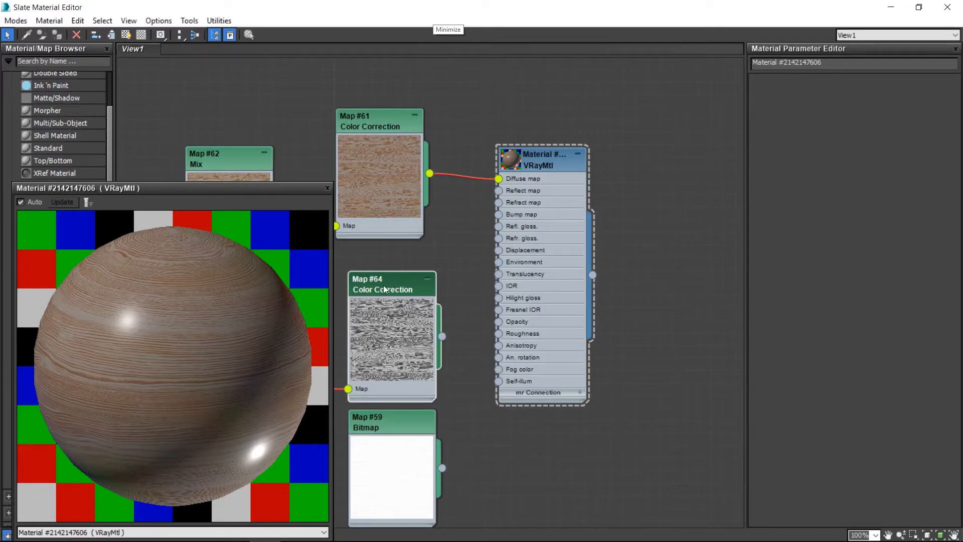
double_click(377, 292)
text(out)
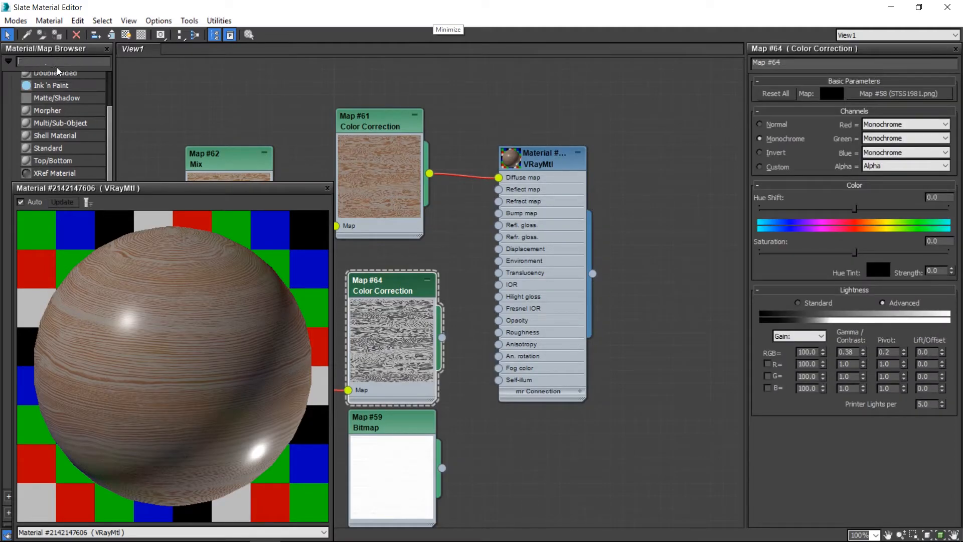
drag(28, 75, 568, 463)
middle_drag(489, 379, 518, 293)
drag(471, 251, 542, 396)
click(593, 372)
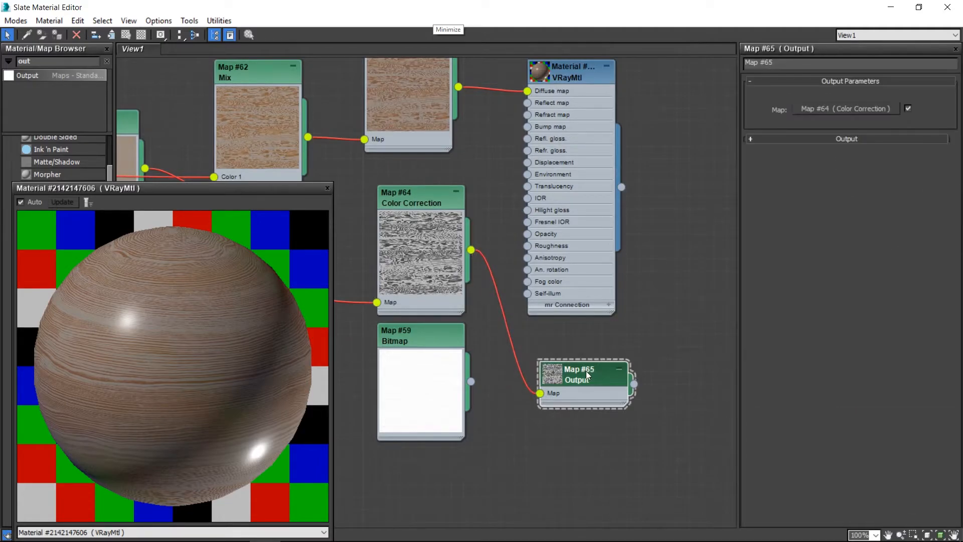
Step: Enable the Output map's color map and lower the curve's white end point to about 0.473, keeping the black point at 0
click(811, 140)
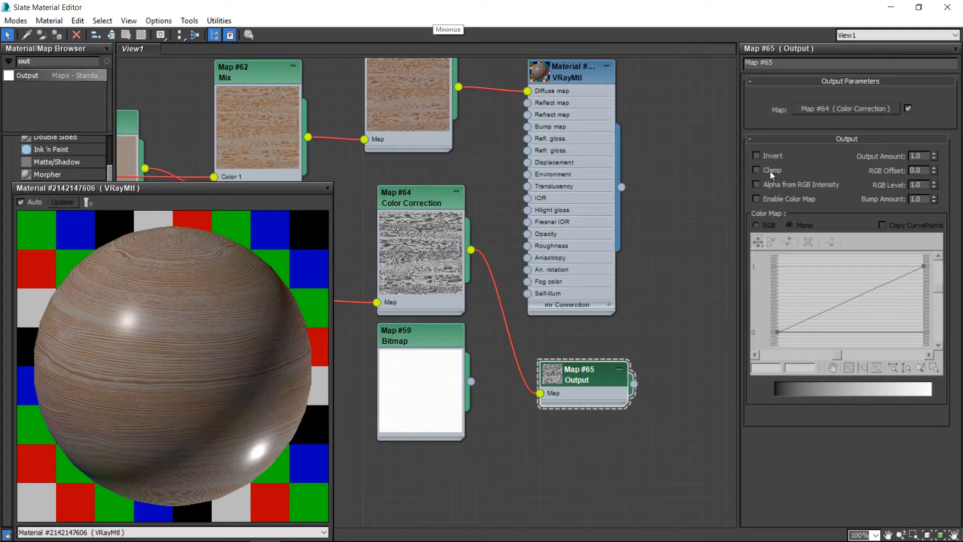
click(773, 197)
click(808, 368)
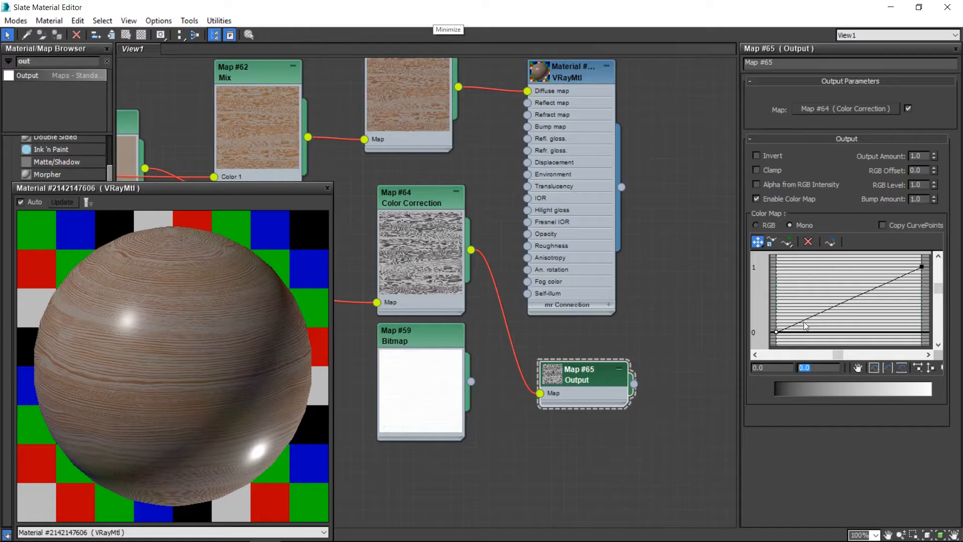
drag(776, 332, 780, 313)
drag(922, 266, 923, 279)
drag(776, 312, 777, 332)
drag(921, 276, 922, 301)
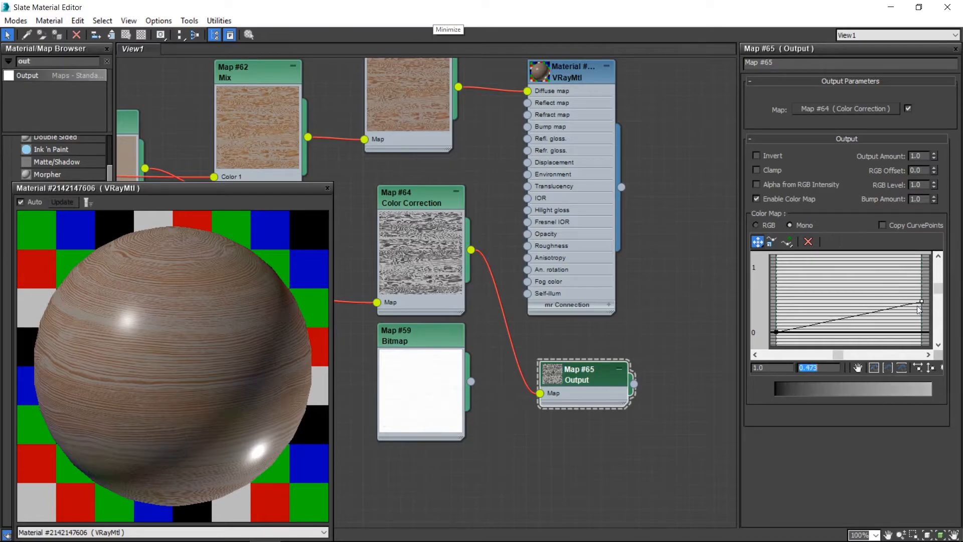
Step: Place the Output node under the Map #61 Color Correction and enlarge its thumbnail
drag(597, 393, 434, 208)
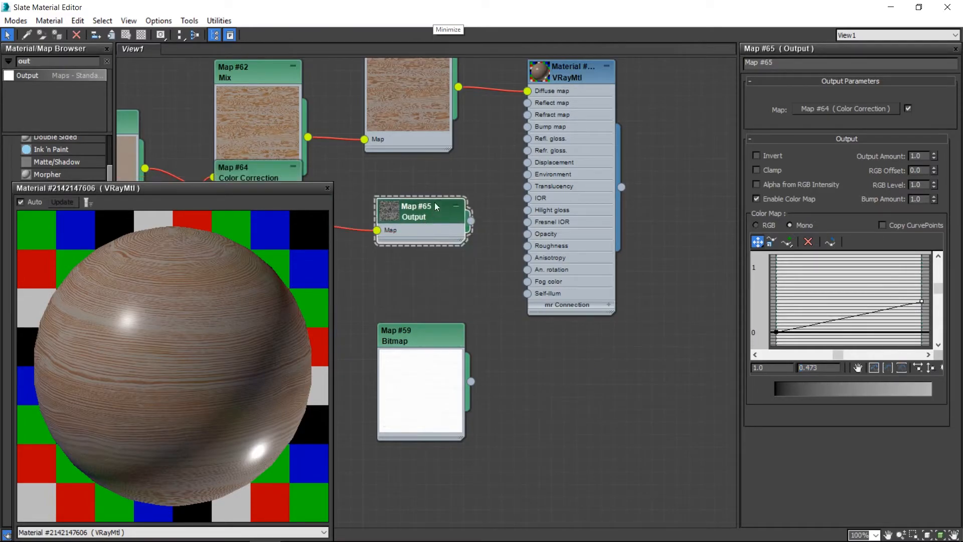
middle_drag(435, 208, 465, 286)
scroll(438, 303, up, 2)
double_click(416, 300)
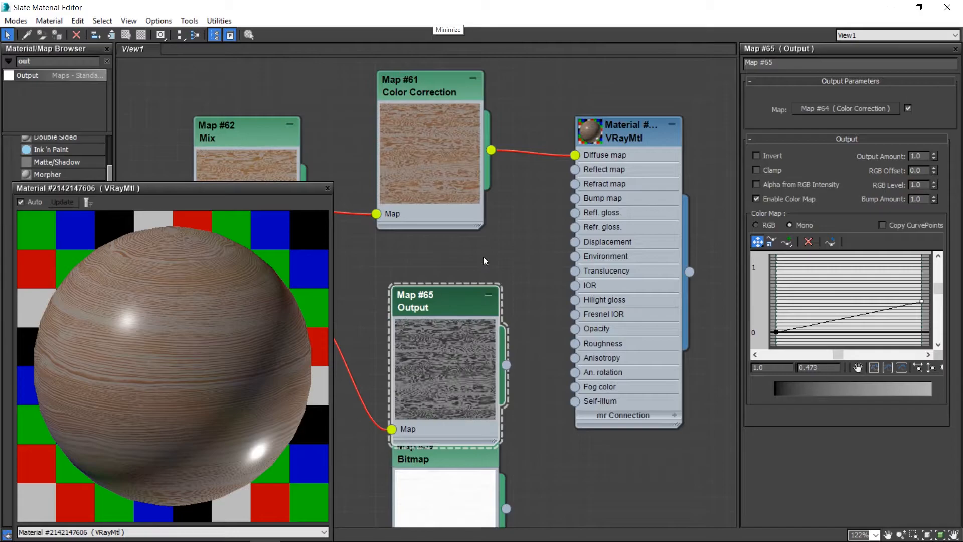
Step: Try to sample the VRayMtl's reflection color from the Output map's thumbnail
click(615, 134)
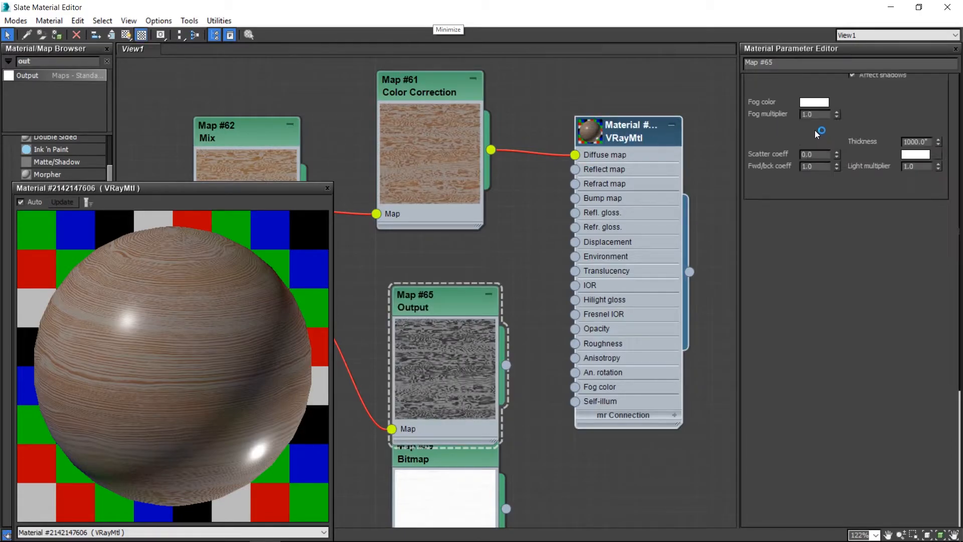
click(820, 131)
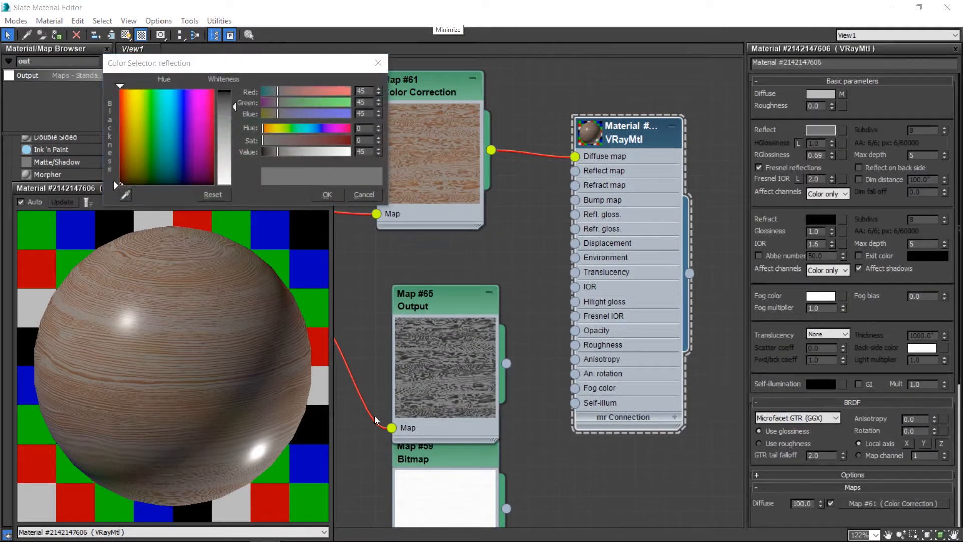
click(125, 195)
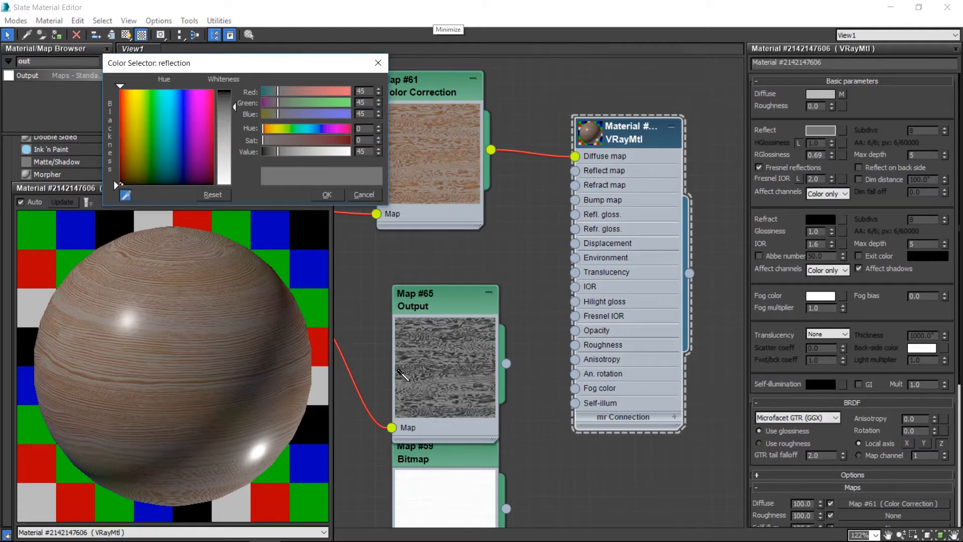
click(402, 353)
click(405, 358)
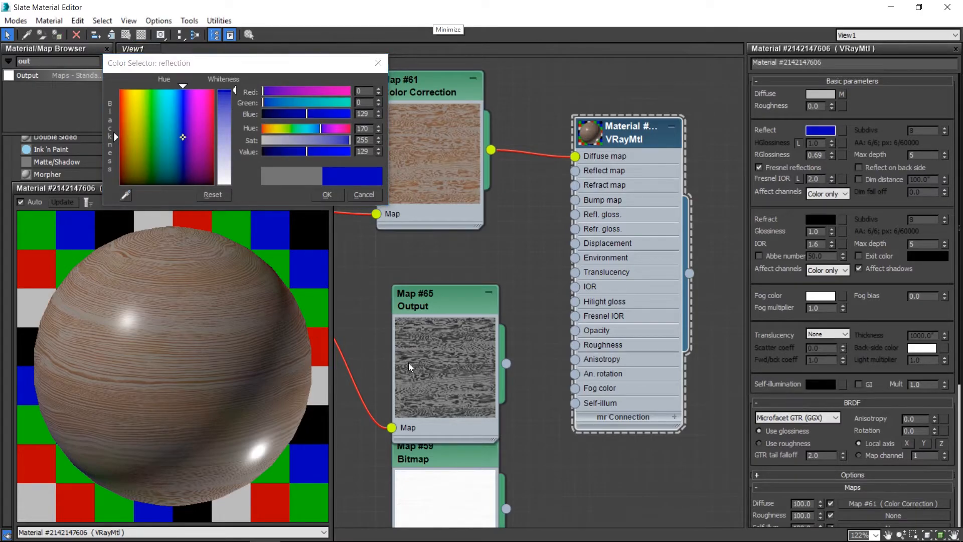
click(364, 195)
Step: Set the VRayMtl's reflection color to a gray with value 36
scroll(421, 331, up, 2)
click(820, 131)
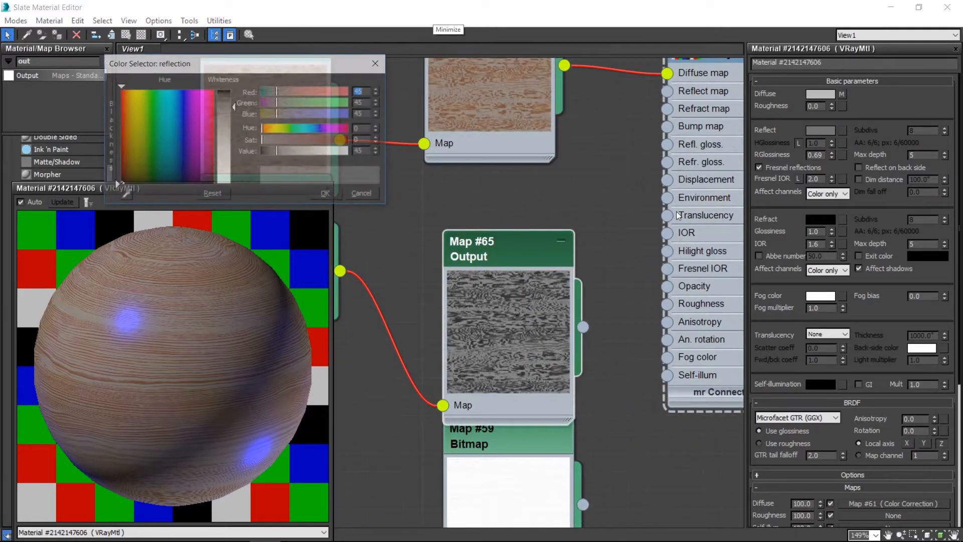
drag(290, 65, 487, 215)
drag(476, 177, 471, 180)
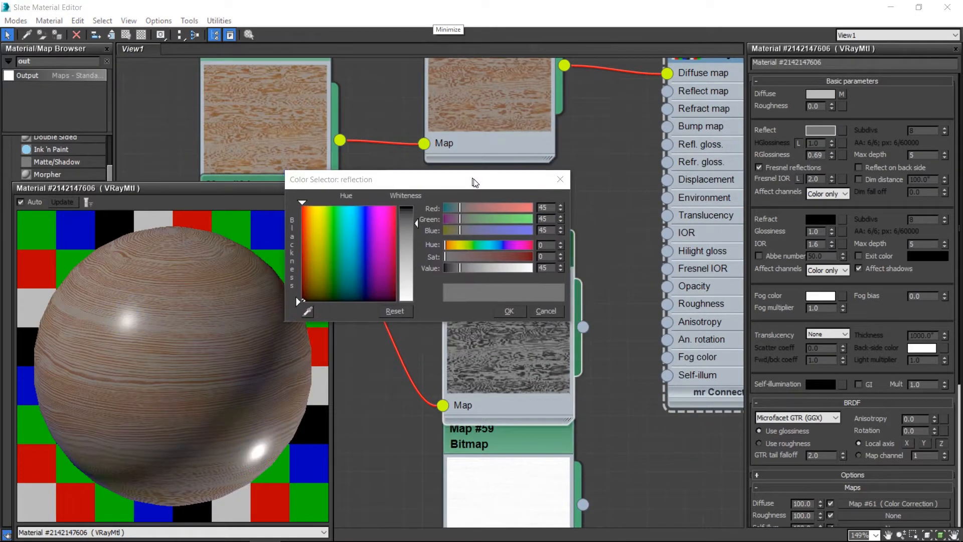
drag(459, 269, 456, 270)
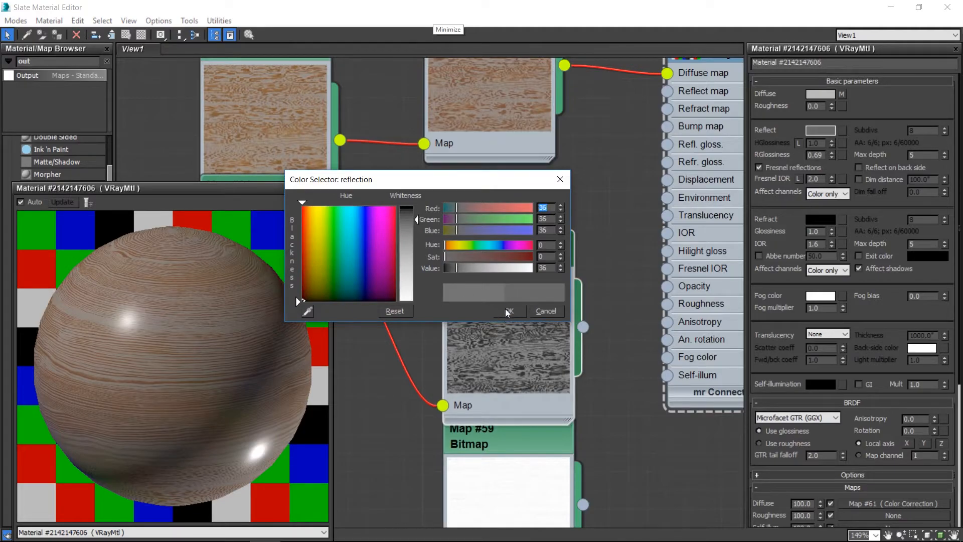
click(509, 312)
Step: Connect the Output map to the VRayMtl's reflect map and move its node clear of the Map #59 bitmap
middle_drag(568, 228, 490, 296)
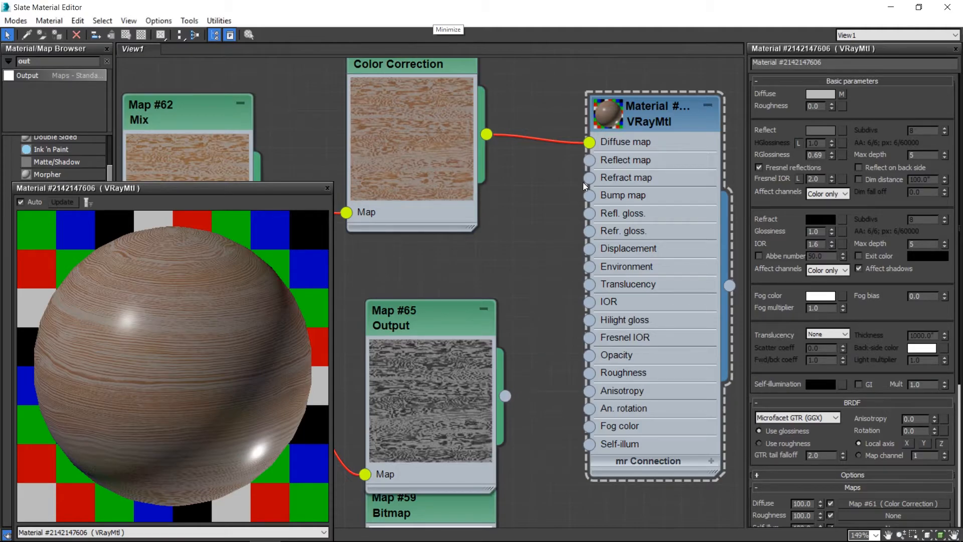
drag(506, 397, 591, 161)
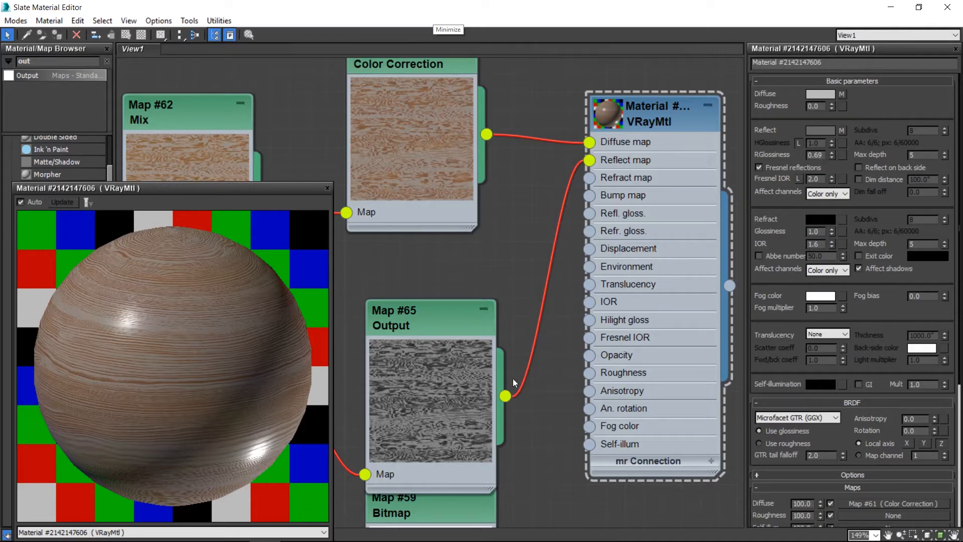
drag(442, 344, 450, 316)
middle_drag(525, 442, 527, 295)
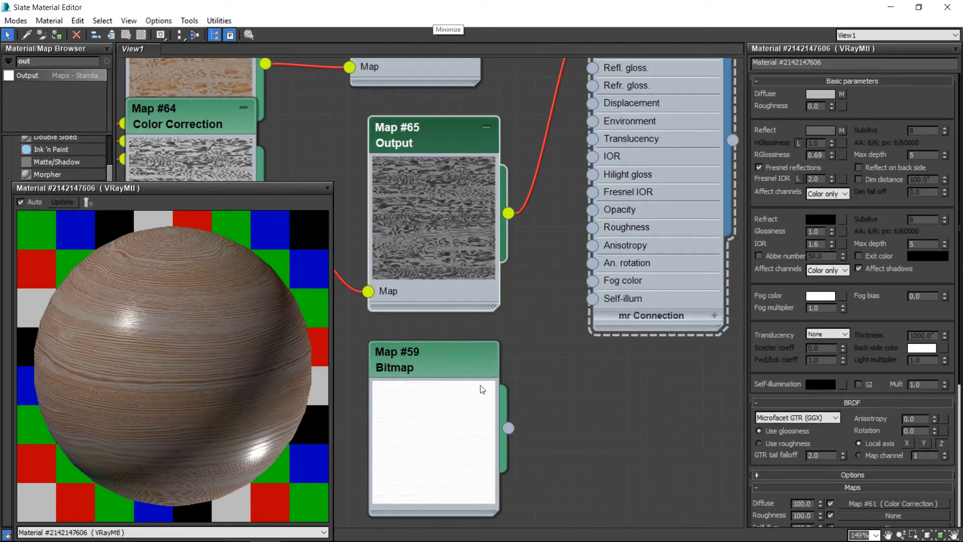
Step: Duplicate the VRayMtl with its diffuse and reflect connections and place the copy directly below the original
middle_drag(495, 330, 479, 386)
drag(493, 478, 563, 122)
scroll(554, 125, down, 1)
scroll(554, 125, down, 1)
middle_drag(554, 126, 506, 266)
mouse_move(567, 176)
shift+mouse_down()
mouse_move(608, 526)
mouse_move(598, 501)
shift+mouse_up()
middle_drag(598, 500, 594, 267)
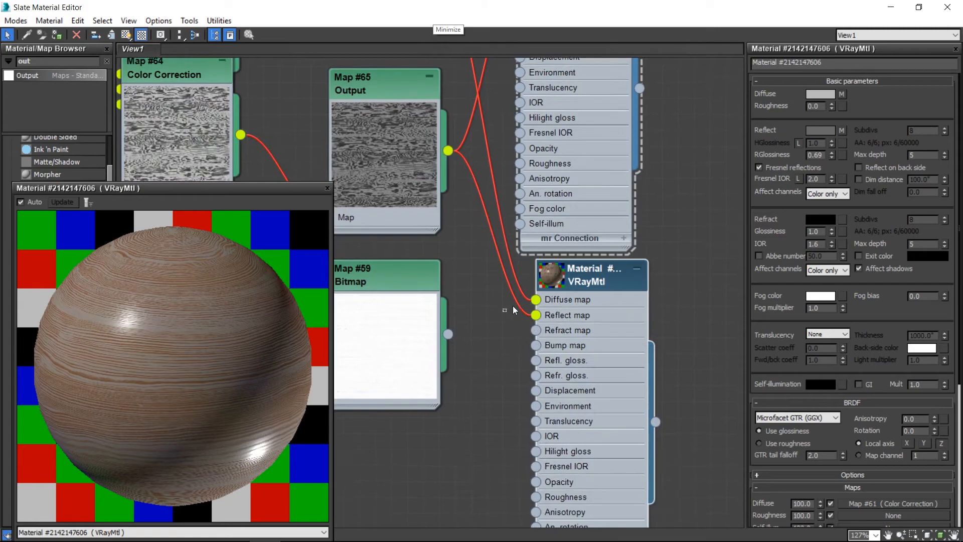
Step: Disconnect the reflect map from the duplicate VRayMtl and open an enlarged preview of the duplicate beside the original's preview
click(519, 304)
mouse_move(522, 311)
mouse_down()
mouse_move(523, 321)
mouse_move(508, 313)
mouse_up()
right_click(553, 272)
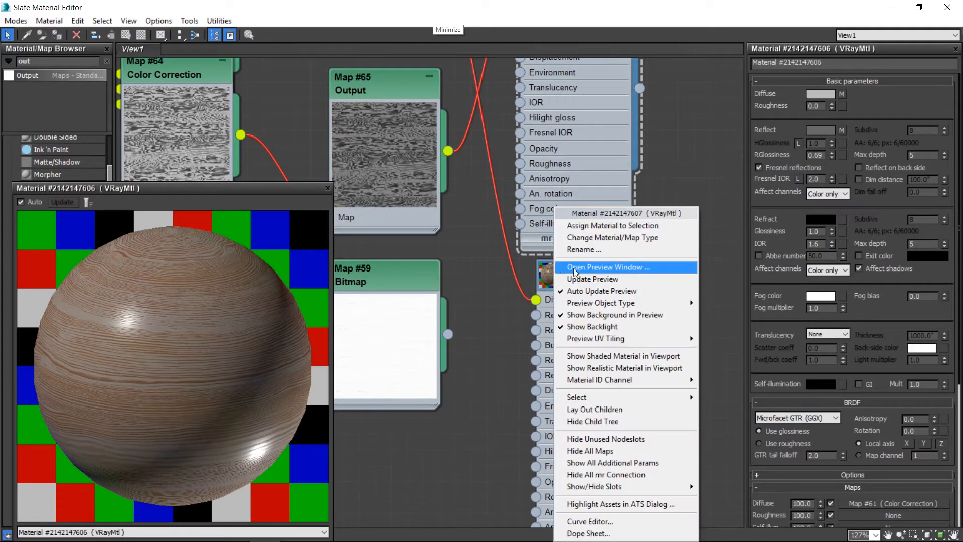
click(620, 266)
drag(598, 267, 378, 188)
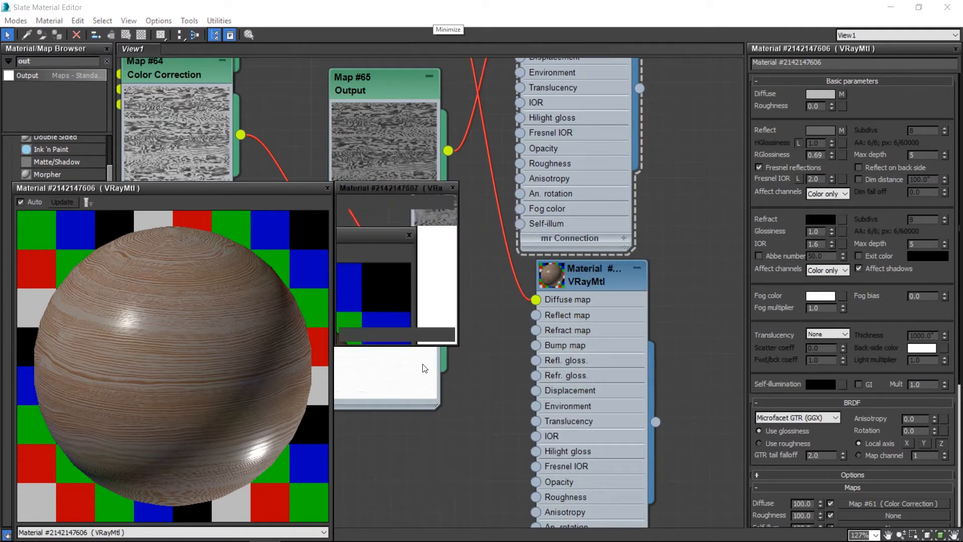
drag(456, 347, 594, 538)
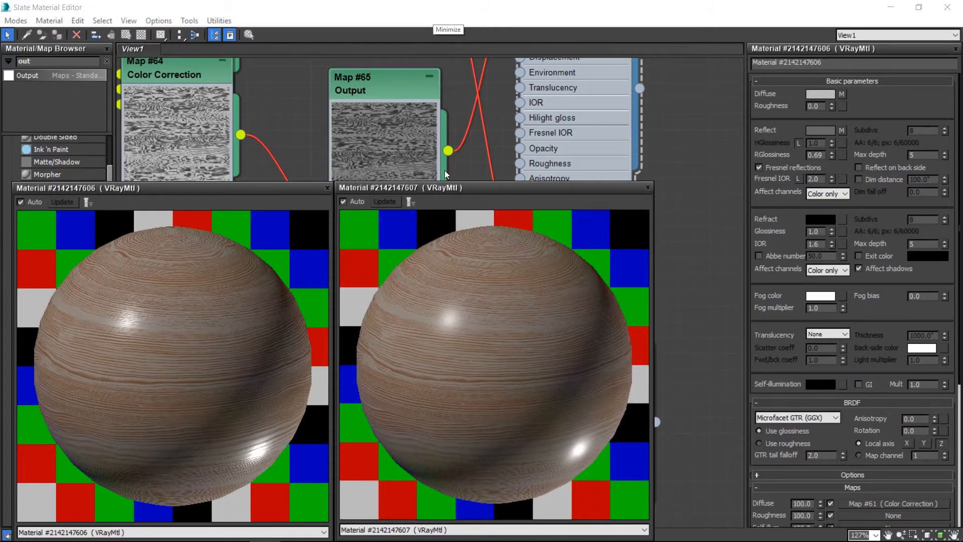
drag(443, 190, 640, 194)
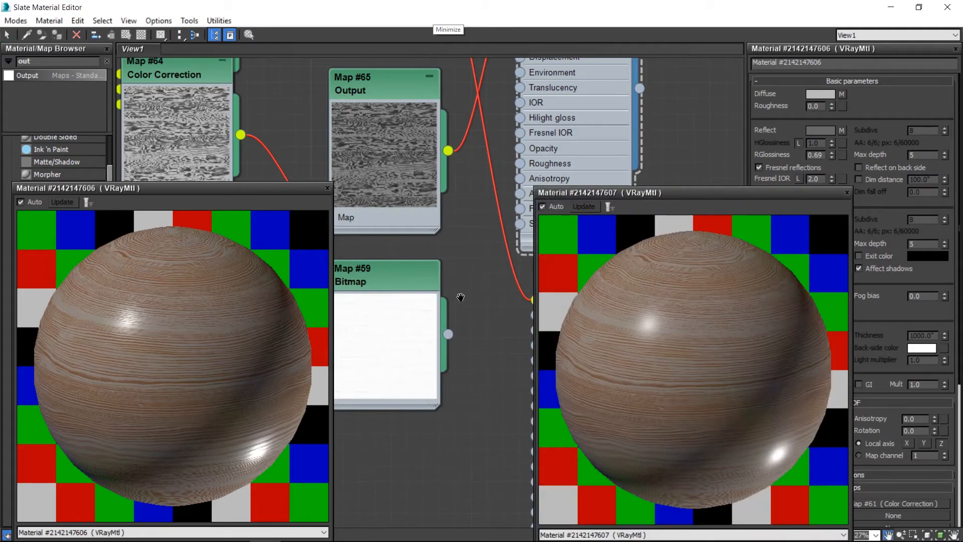
Step: Connect the Map #59 bitmap to the original VRayMtl's bump map and close the duplicate material's preview window
middle_drag(456, 307, 430, 400)
drag(422, 427, 494, 110)
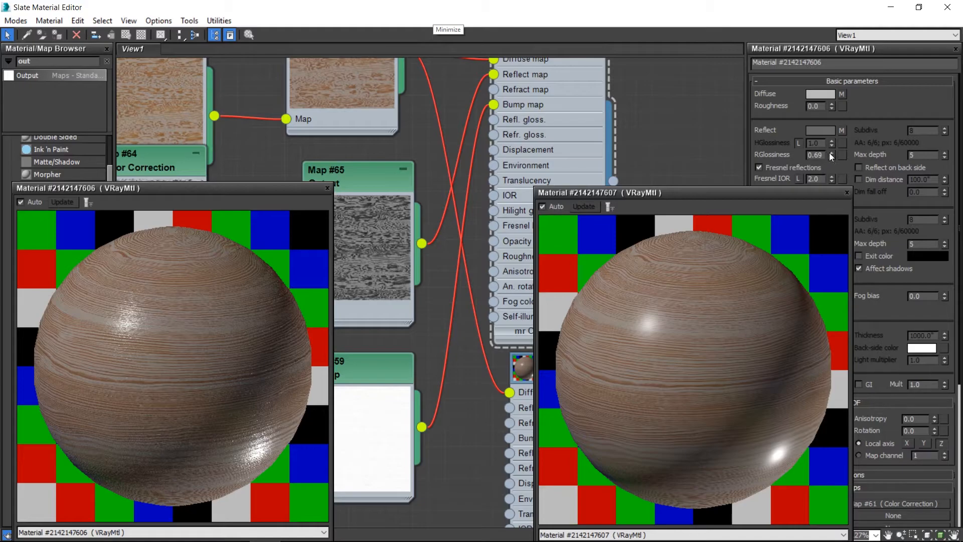
click(847, 193)
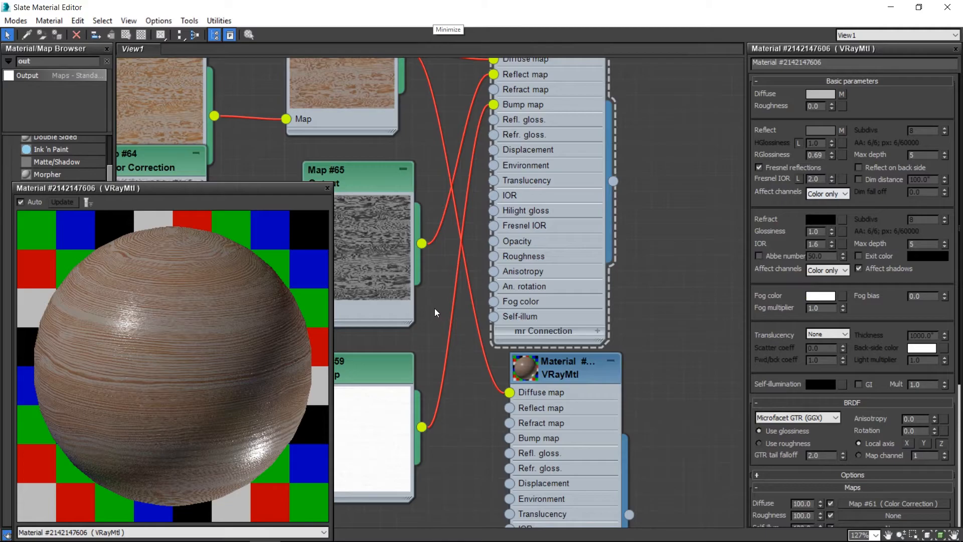
middle_drag(434, 308, 542, 336)
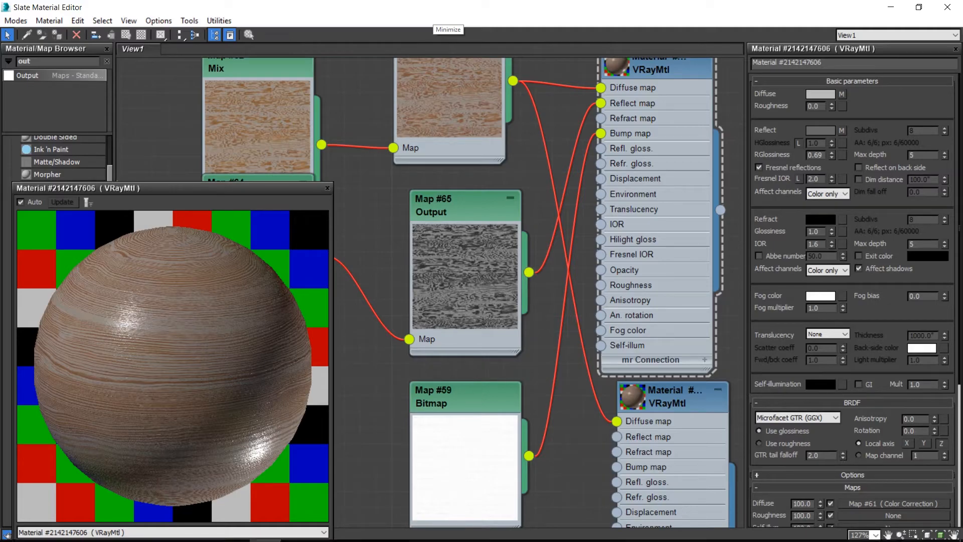
Step: Switch to File Explorer and bring AM160_016_chrome_dirty_reflect.png from the Textures > Grunge folder into the material node view
mouse_move(54, 537)
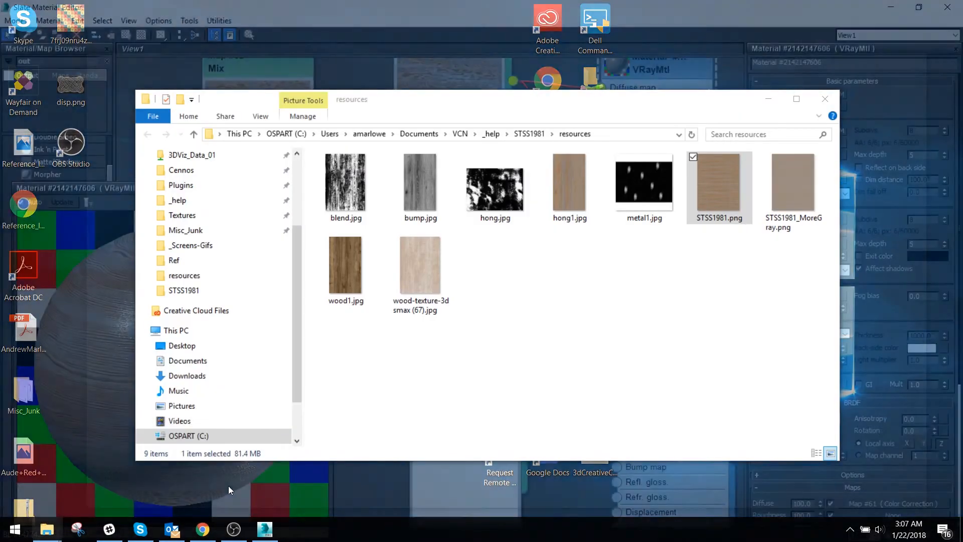
click(228, 486)
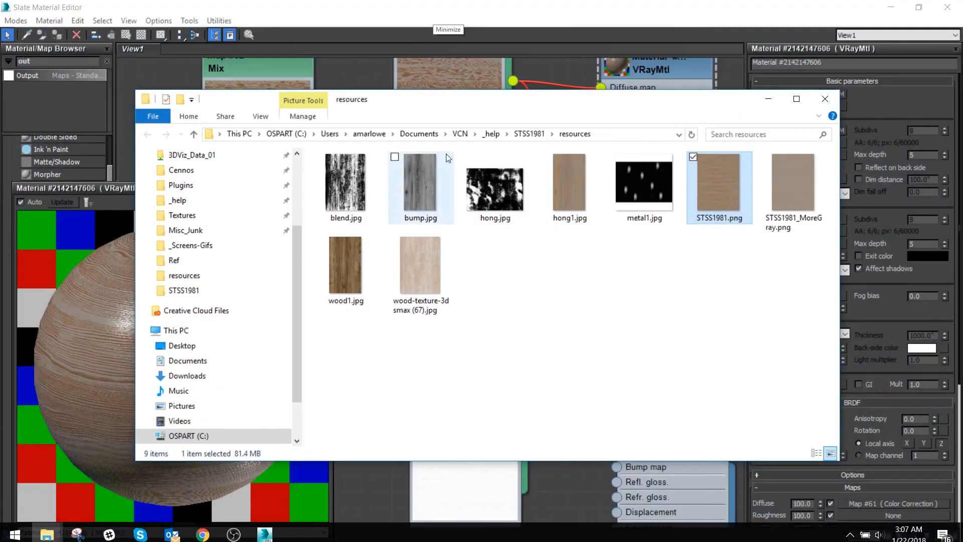
click(201, 214)
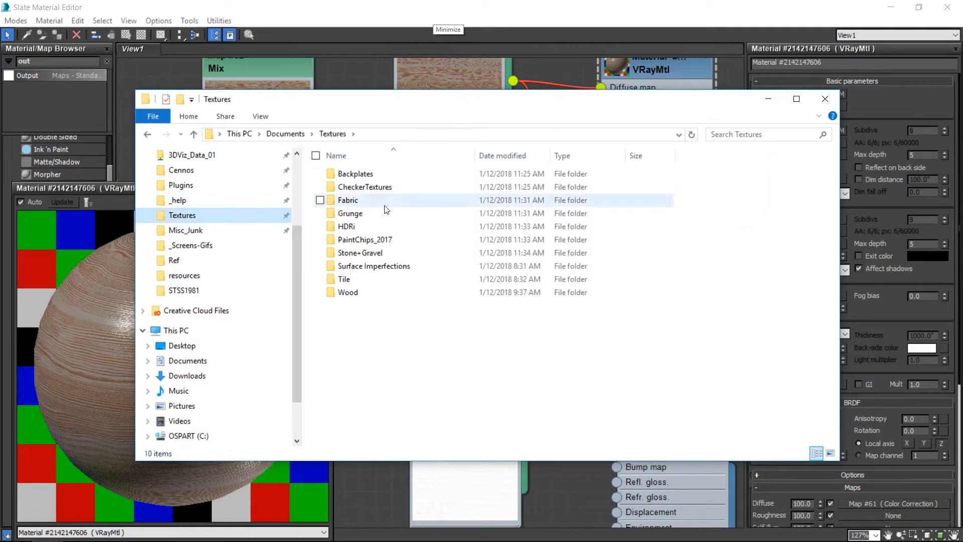
click(369, 213)
double_click(369, 213)
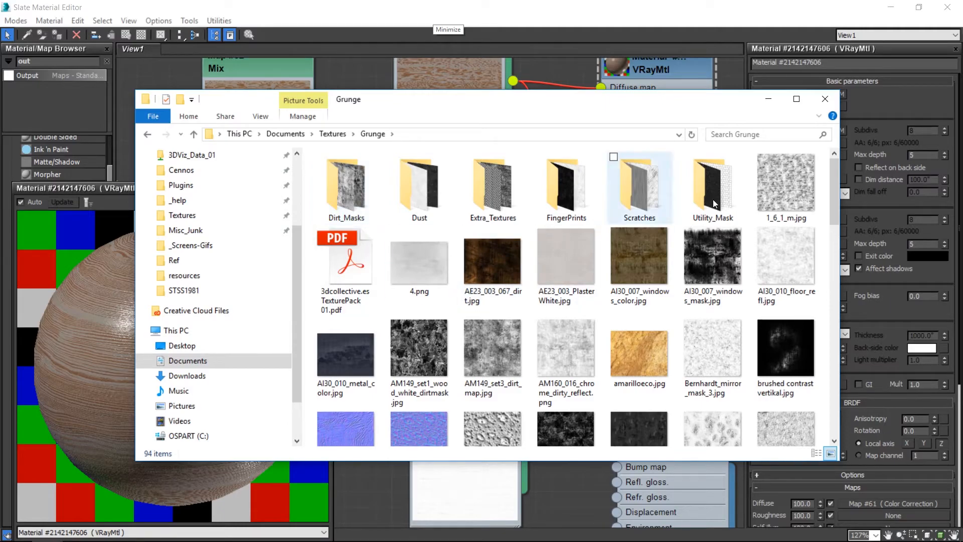
click(556, 358)
drag(579, 343, 379, 482)
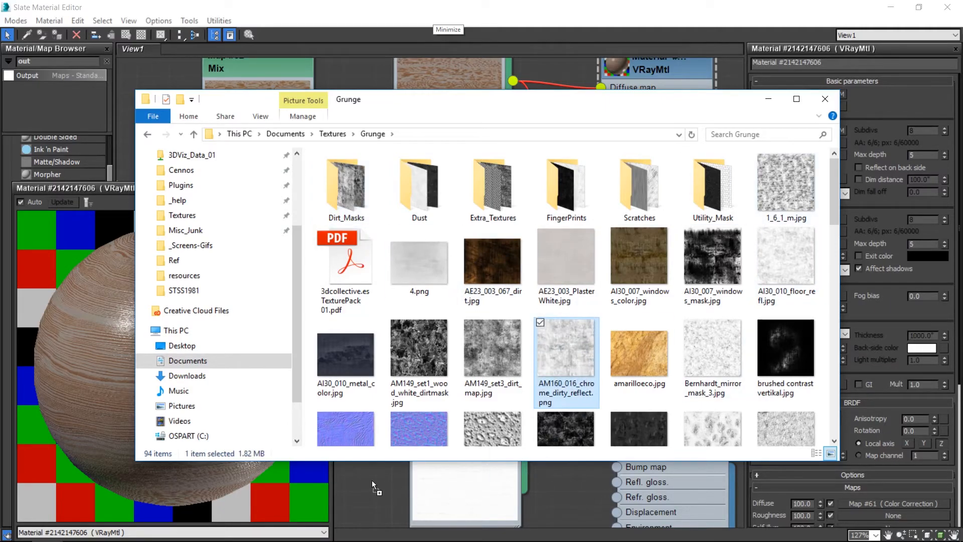
click(825, 99)
Step: Move the original VRayMtl node below the Map #59 bitmap, clear of the duplicate material
middle_drag(339, 351, 446, 318)
scroll(512, 426, down, 3)
middle_drag(481, 392, 413, 363)
drag(619, 113, 516, 479)
middle_drag(516, 479, 622, 260)
scroll(621, 260, up, 4)
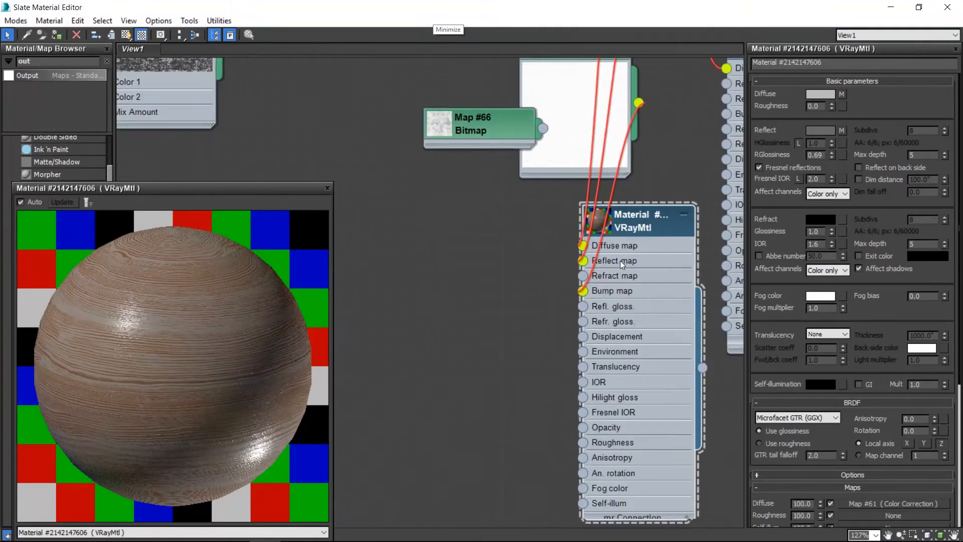
Step: Disconnect the original VRayMtl's bump map and place the Map #66 bitmap node beside the material's input slots
drag(590, 288, 489, 205)
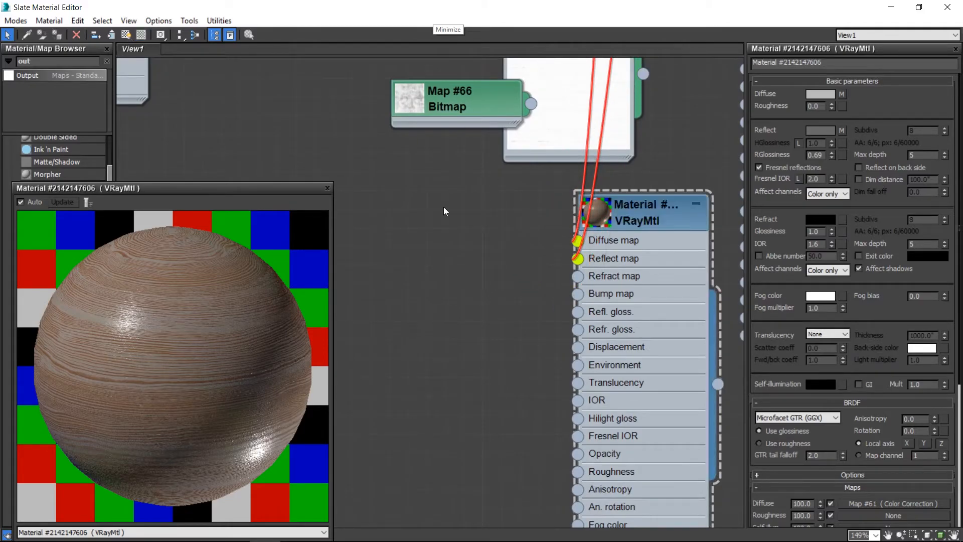
drag(456, 104, 420, 325)
middle_drag(464, 256, 383, 293)
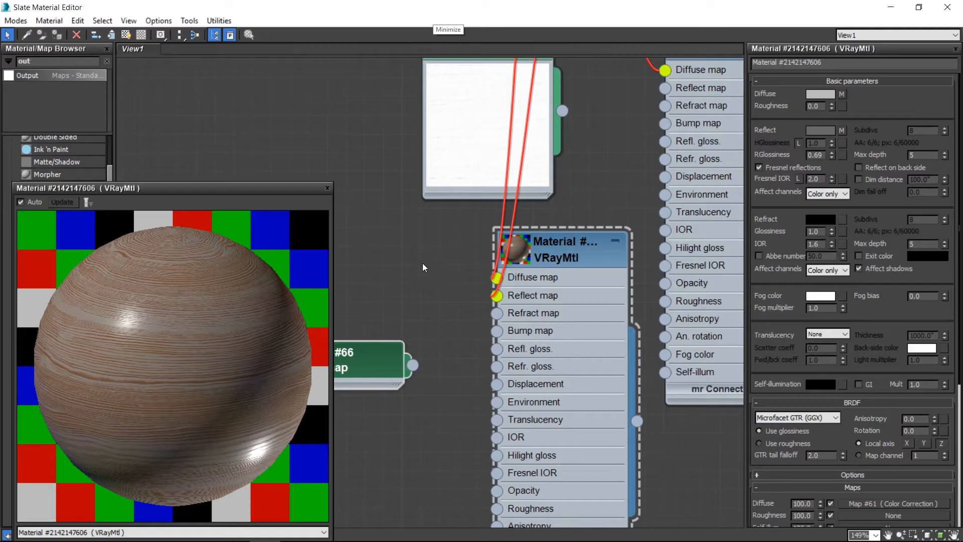
Step: Clear the diffuse map from the original VRayMtl
click(498, 276)
right_click(844, 97)
click(851, 124)
right_click(844, 95)
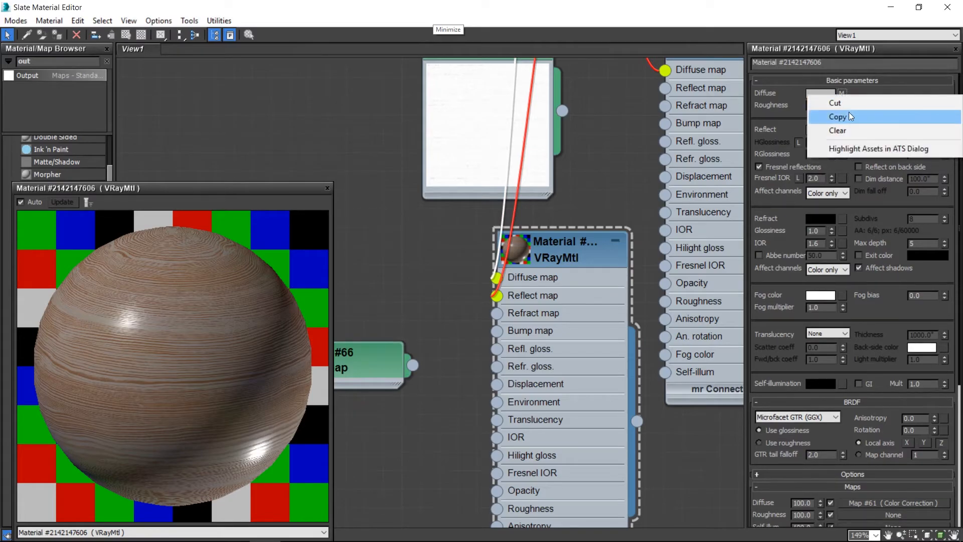
click(845, 131)
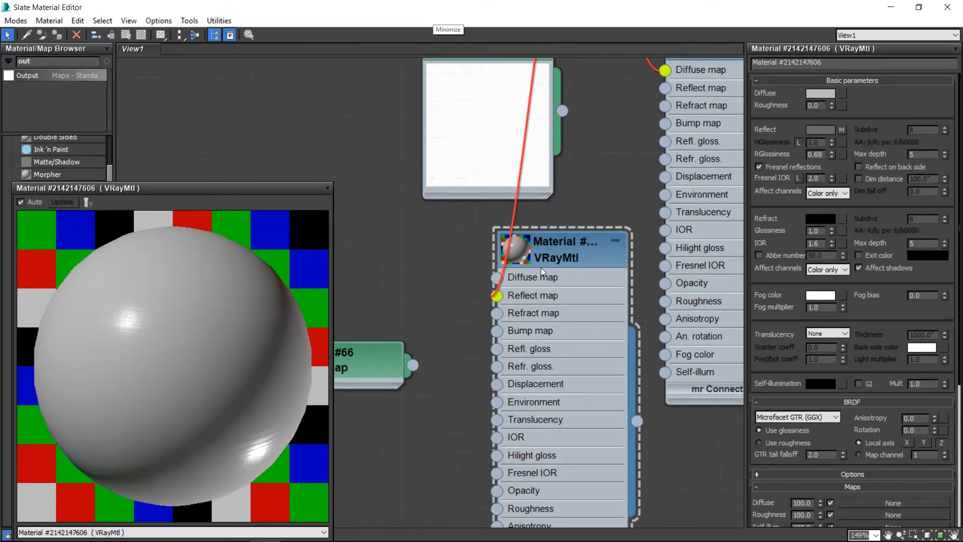
Step: Set the VRayMtl's diffuse color to a near-black gray with value 7
click(818, 93)
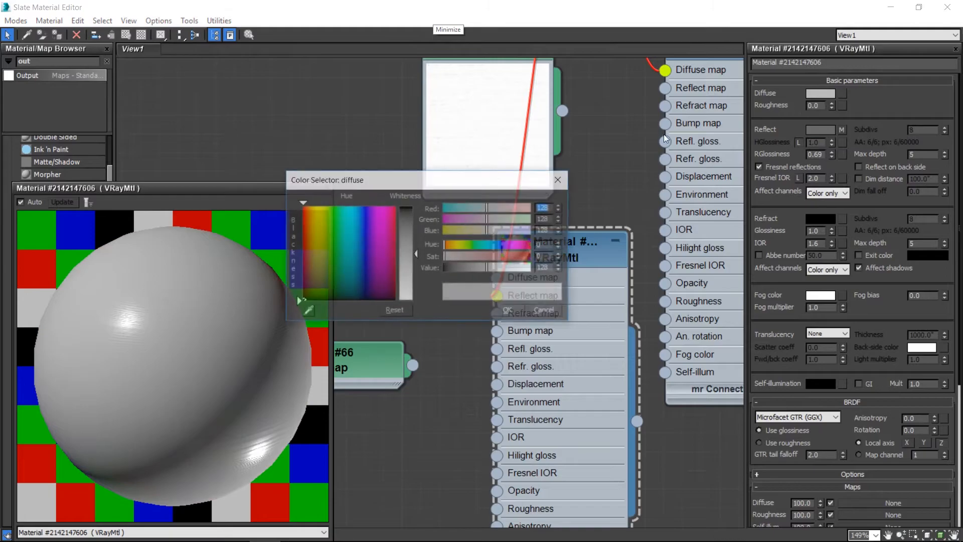
click(452, 271)
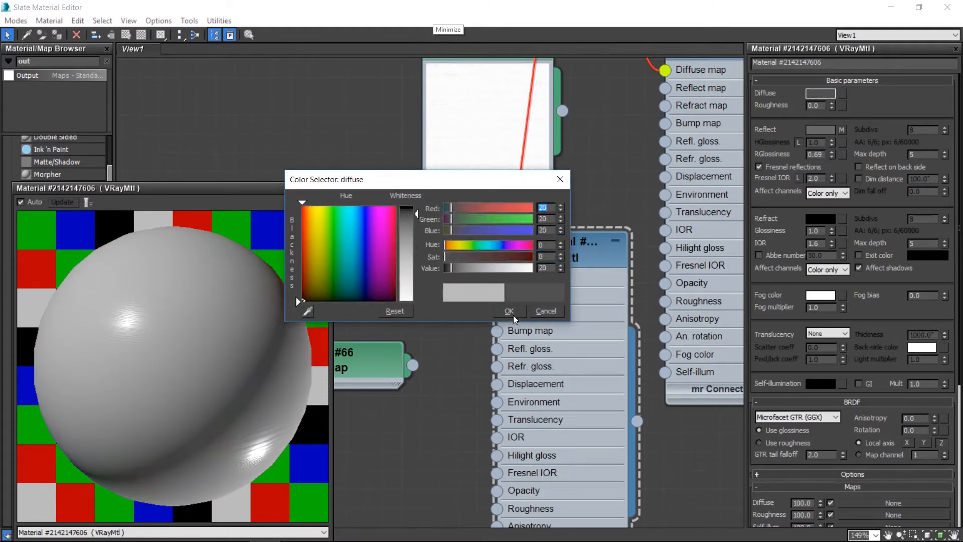
click(448, 271)
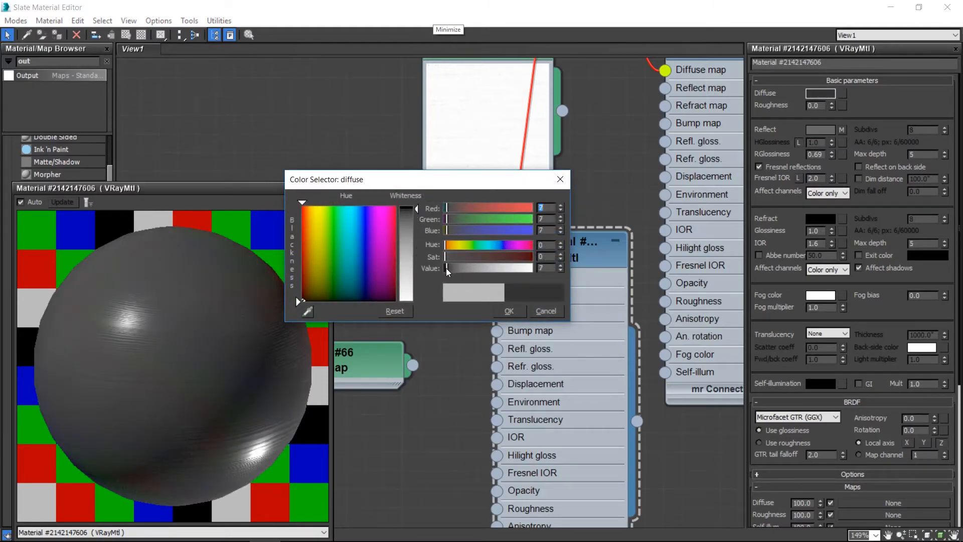
click(508, 311)
Step: Connect the Map #66 bitmap to the VRayMtl's reflection glossiness and enlarge the bitmap node's thumbnail
drag(410, 365, 496, 348)
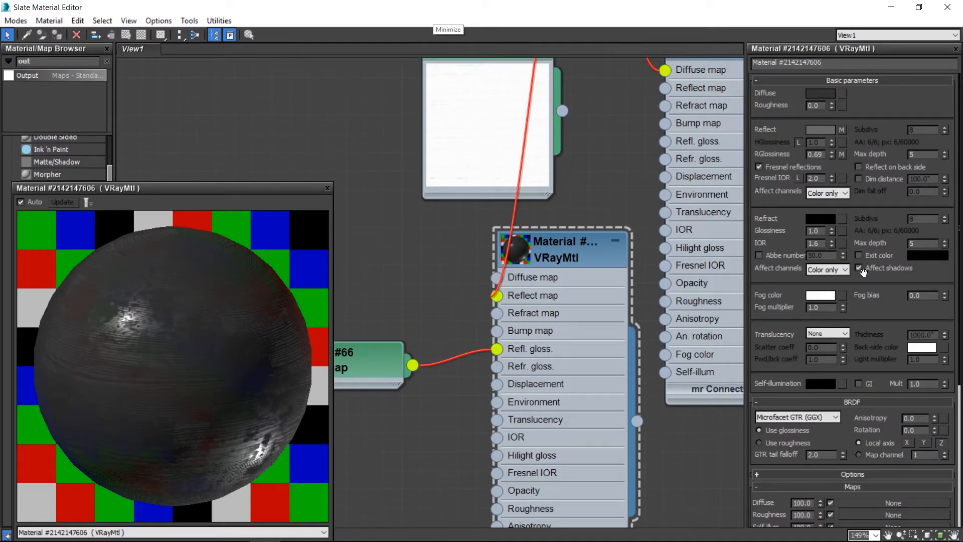
scroll(827, 348, down, 8)
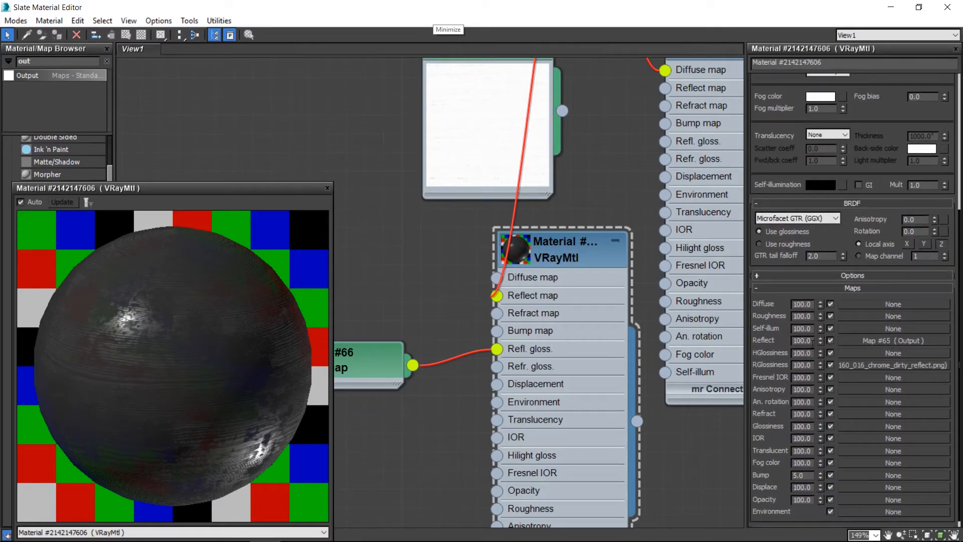
double_click(811, 366)
middle_drag(387, 314, 522, 264)
double_click(424, 313)
drag(481, 326, 425, 289)
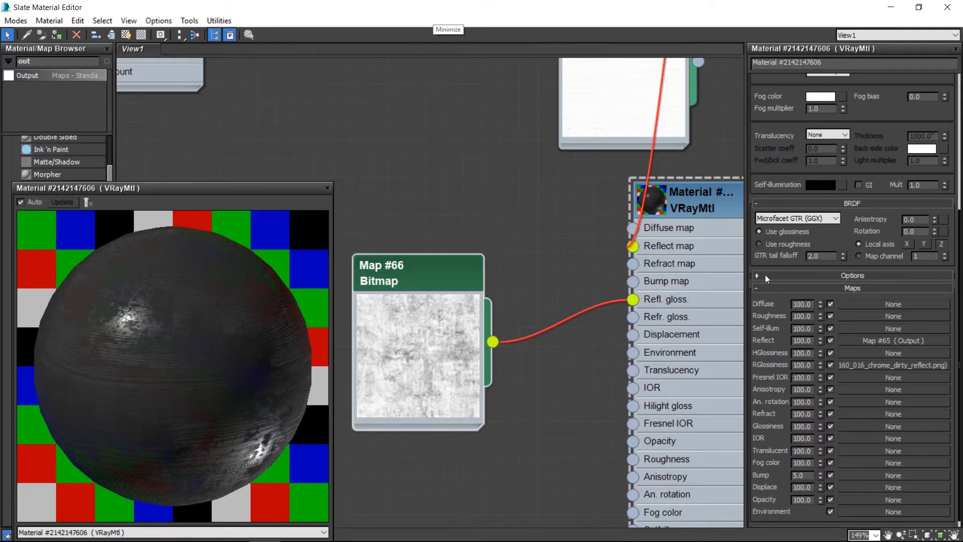
Step: Set the VRayMtl's reflection glossiness to 0.7
drag(873, 121, 862, 448)
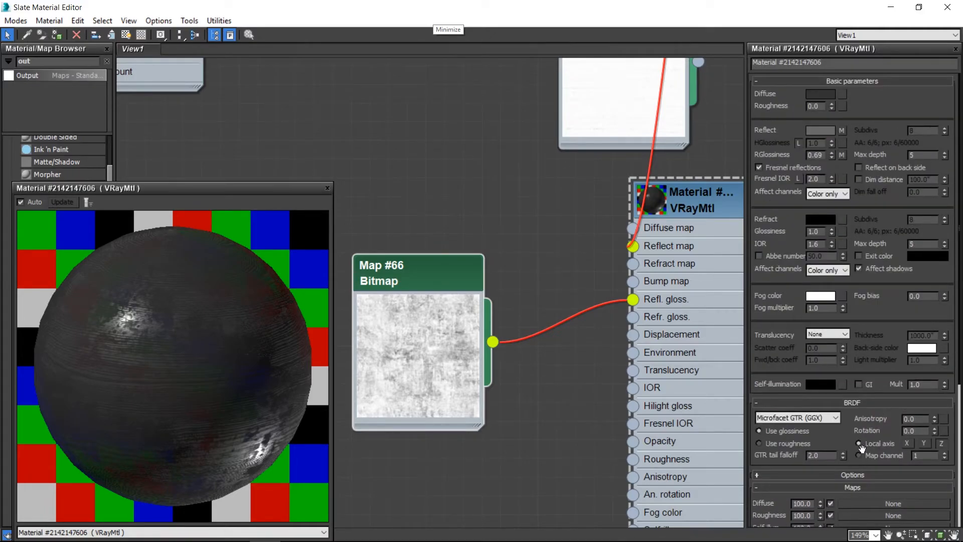
double_click(817, 155)
text(.7)
key(Return)
Step: Insert an Output map between the Map #66 bitmap and the reflection glossiness slot, and enable its color map
drag(30, 76, 553, 326)
drag(423, 276, 390, 279)
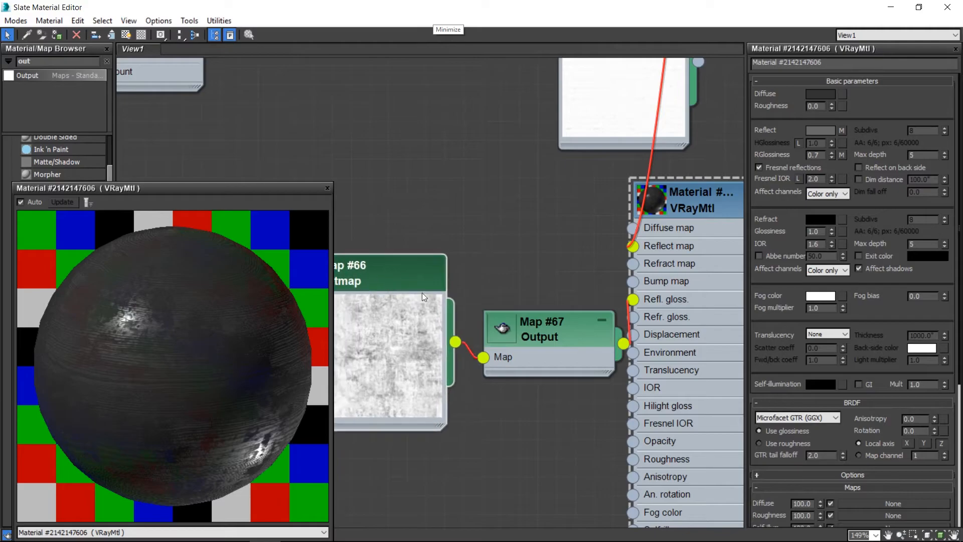
click(552, 324)
click(814, 139)
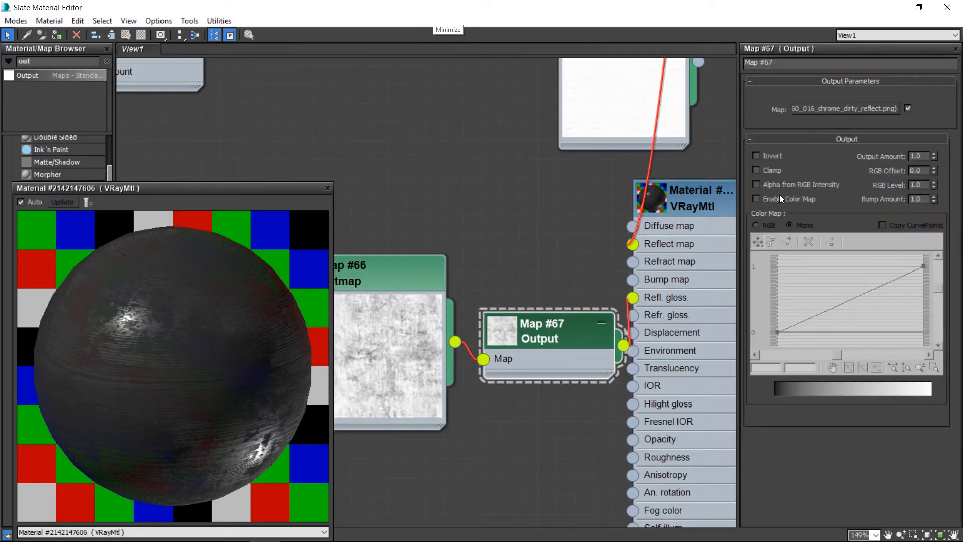
click(790, 201)
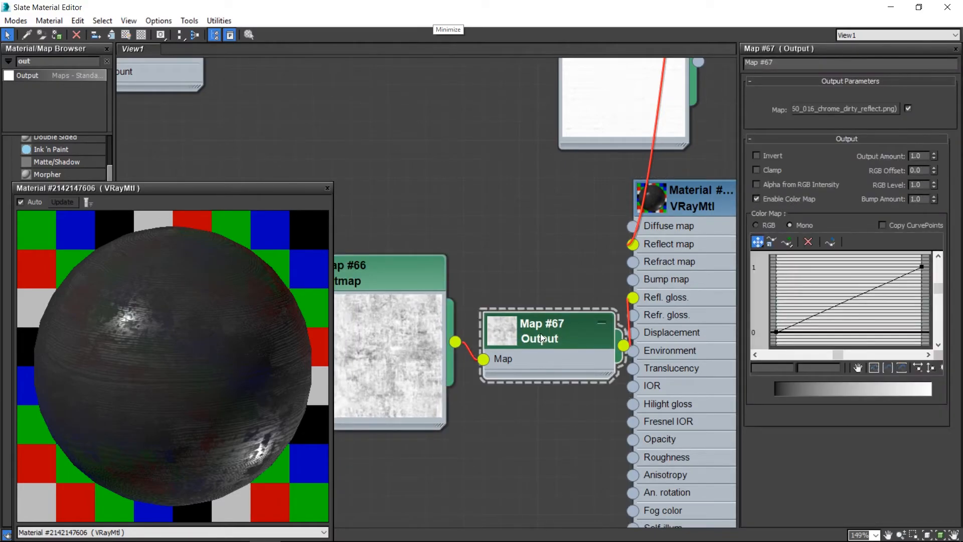
drag(538, 334, 519, 314)
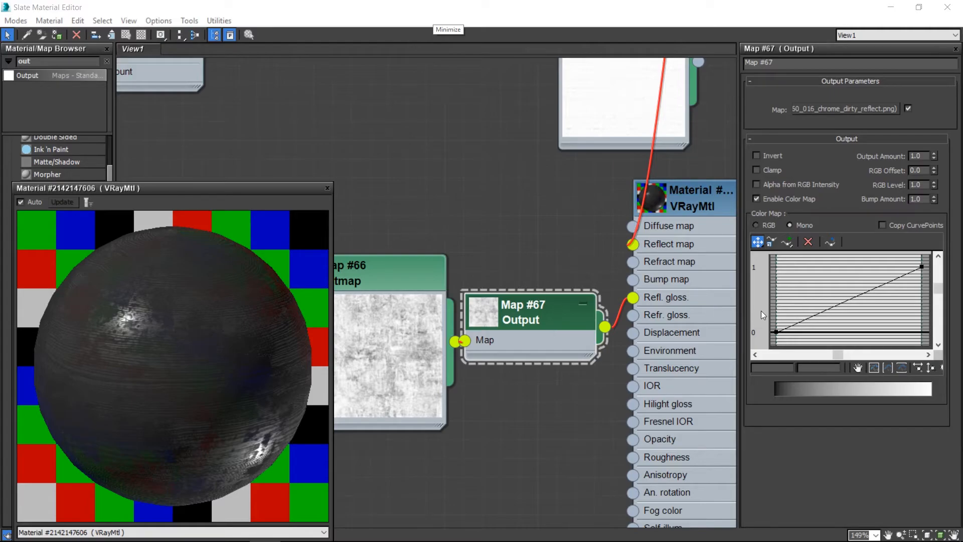
Step: Enlarge the Map #67 Output node's thumbnail for comparison with the bitmap and set its color curve's start point to 0.6
click(777, 331)
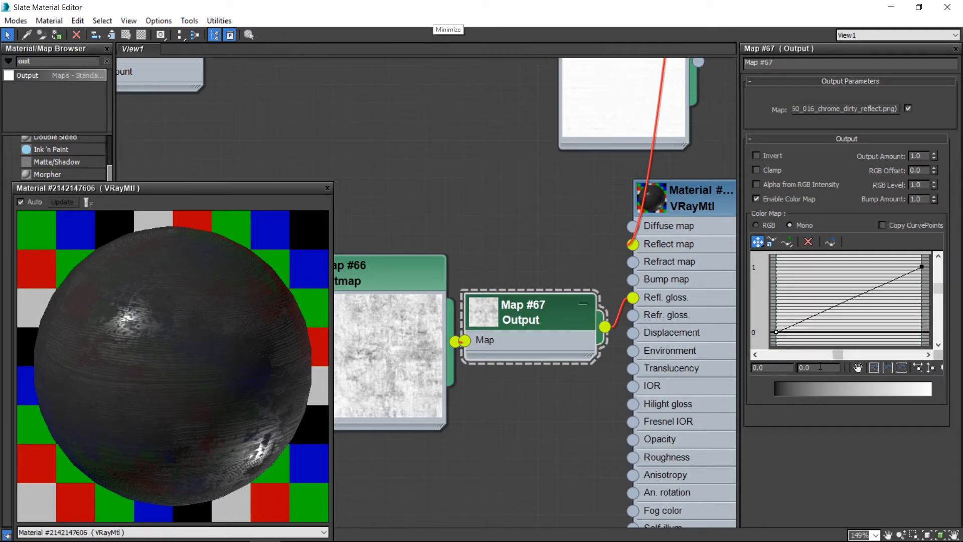
drag(820, 368, 790, 368)
middle_drag(428, 331, 481, 321)
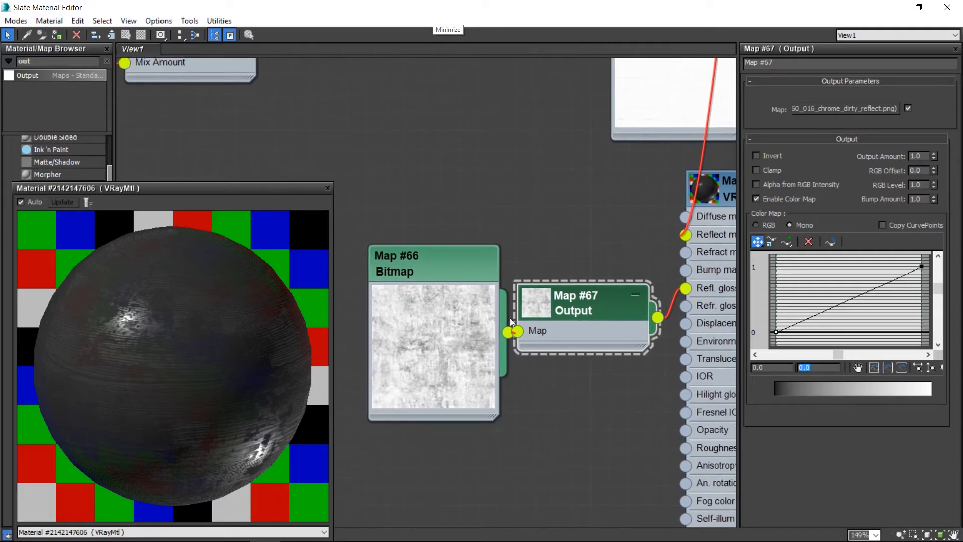
double_click(529, 308)
drag(464, 267, 467, 331)
scroll(542, 376, up, 3)
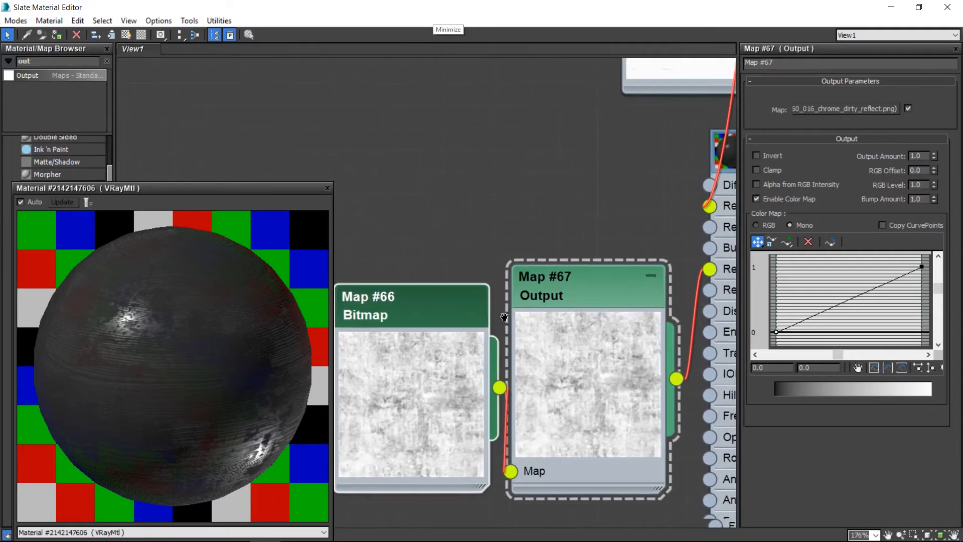
middle_drag(491, 352, 504, 309)
drag(435, 262, 439, 238)
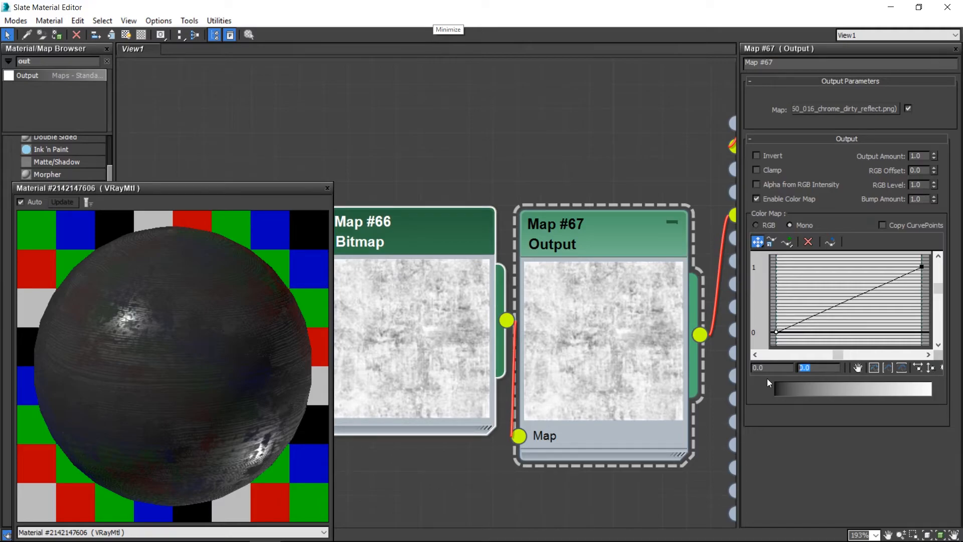
text(0.6)
key(Return)
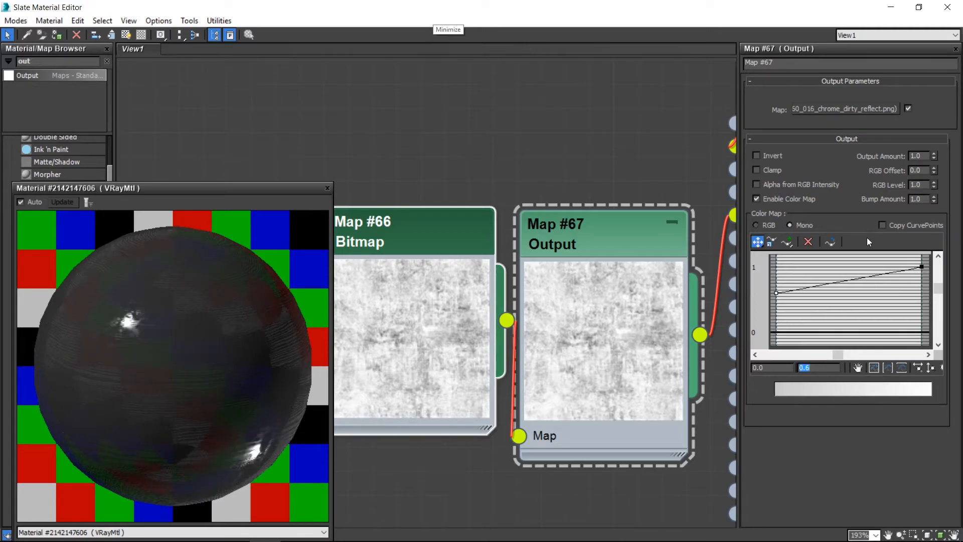
Step: Set the end point of the Map #67 Output color curve to 0.8
click(922, 267)
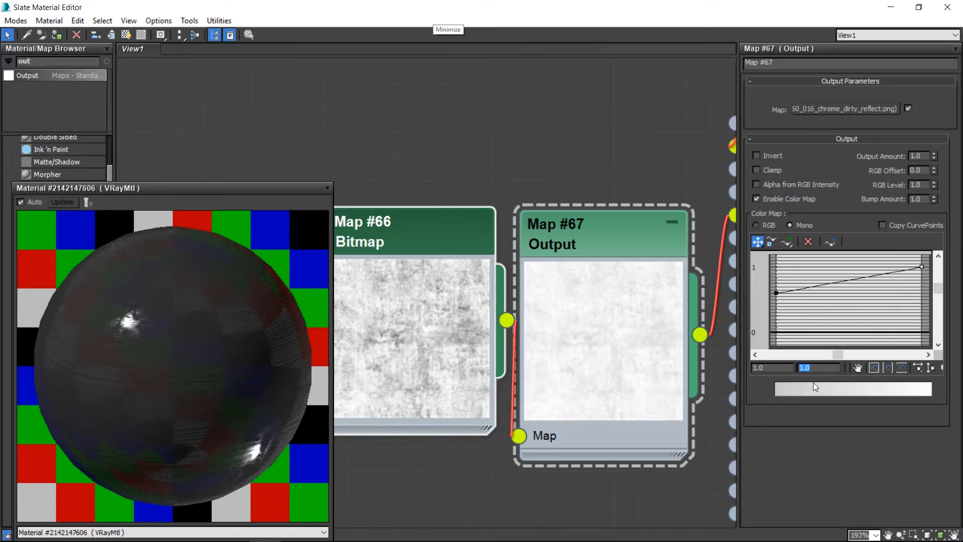
text(0.8)
key(Return)
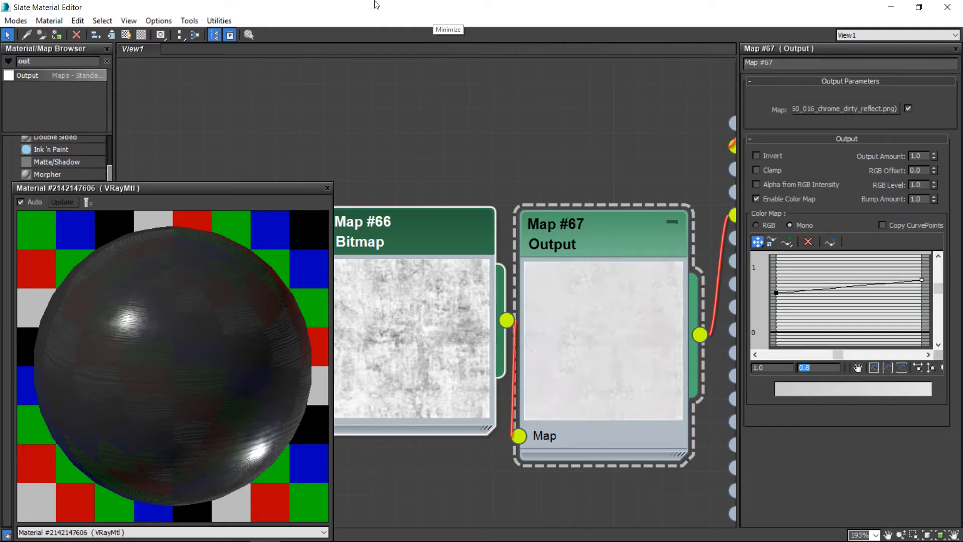
Step: Try to set the start point of the Map #67 Output color curve to 0.65
middle_drag(636, 159, 436, 249)
mouse_move(533, 308)
mouse_down()
mouse_move(465, 288)
mouse_move(481, 278)
mouse_move(536, 302)
mouse_up()
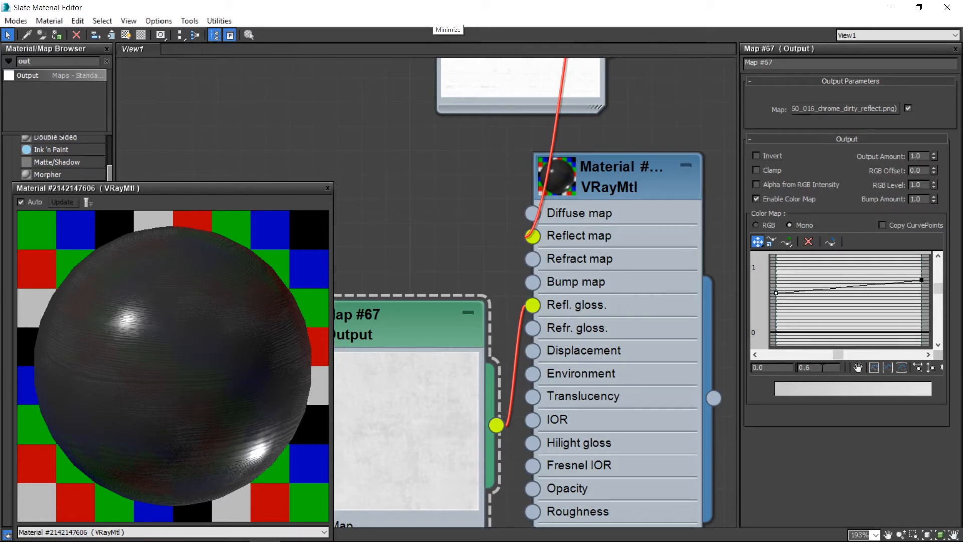
drag(822, 368, 727, 373)
key(alt+Tab)
double_click(805, 367)
click(847, 331)
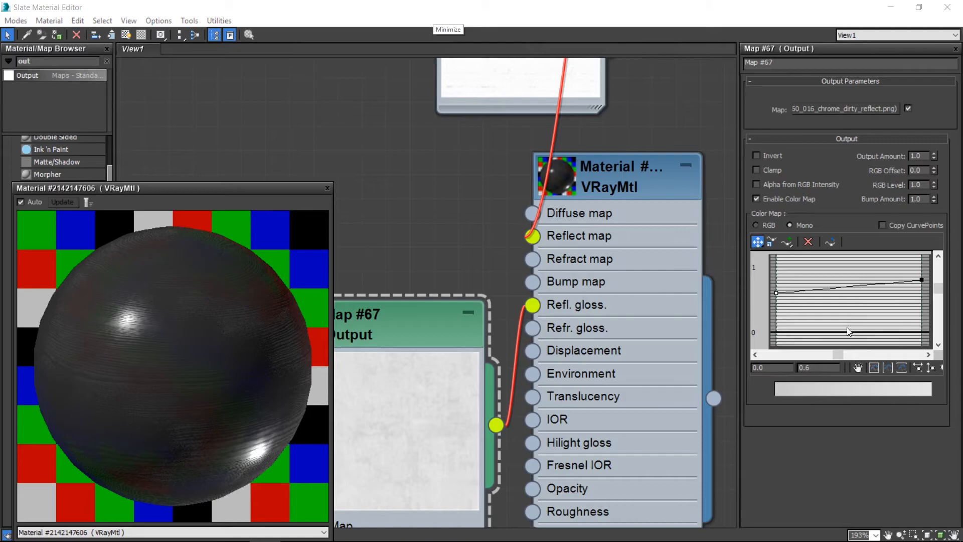
click(828, 368)
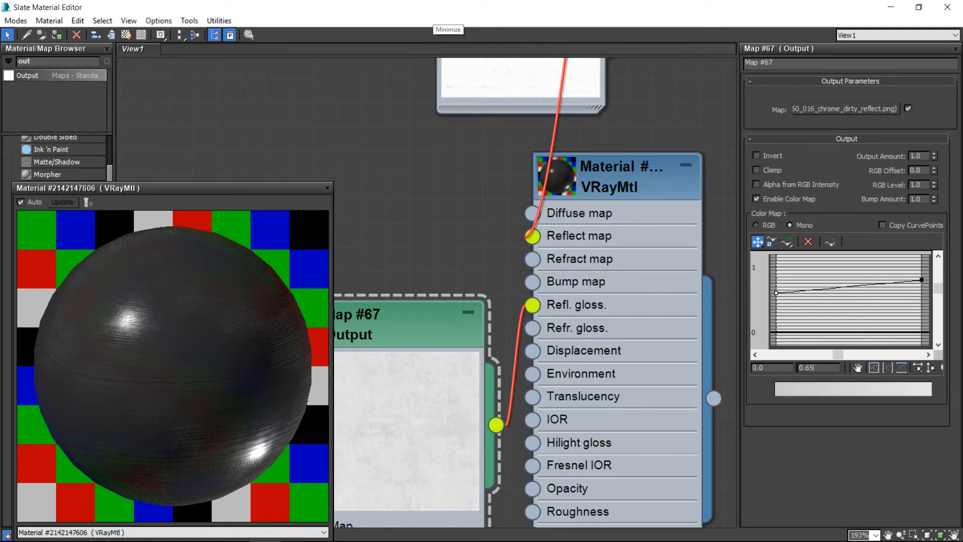
Step: Set the end point of the Map #67 Output color curve to 0.75
click(923, 279)
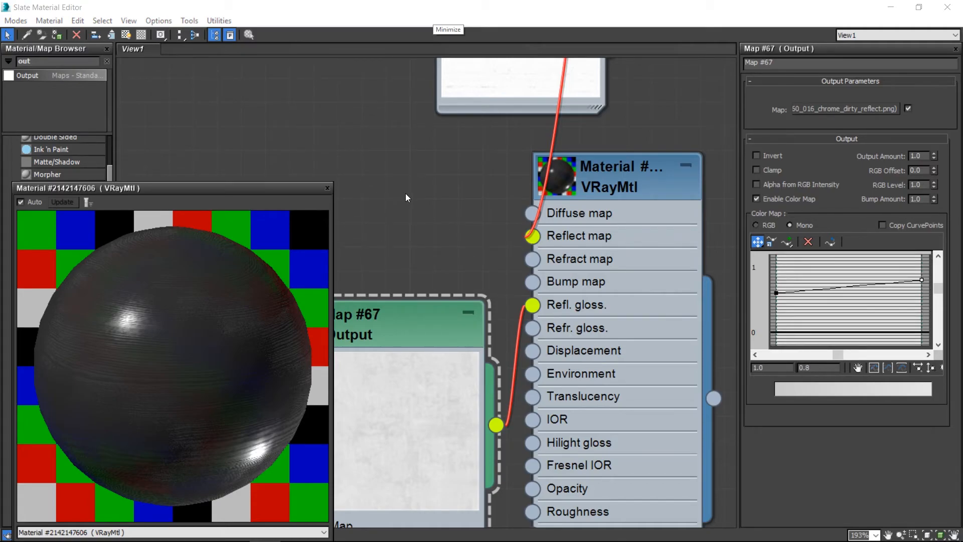
click(814, 368)
key(BackSpace)
text(75)
key(Return)
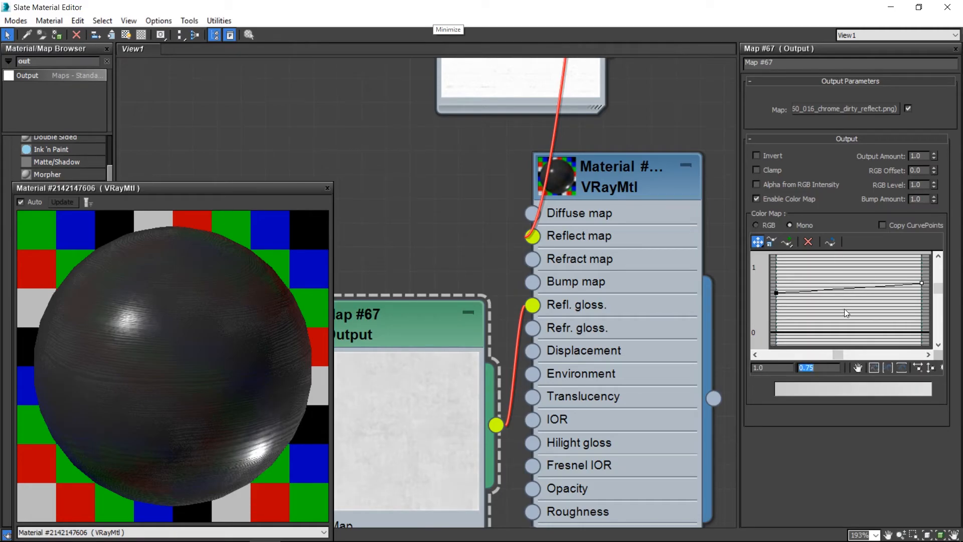
Step: Select the start point of the Map #67 Output color curve and set its value to 0.65
drag(757, 315, 773, 297)
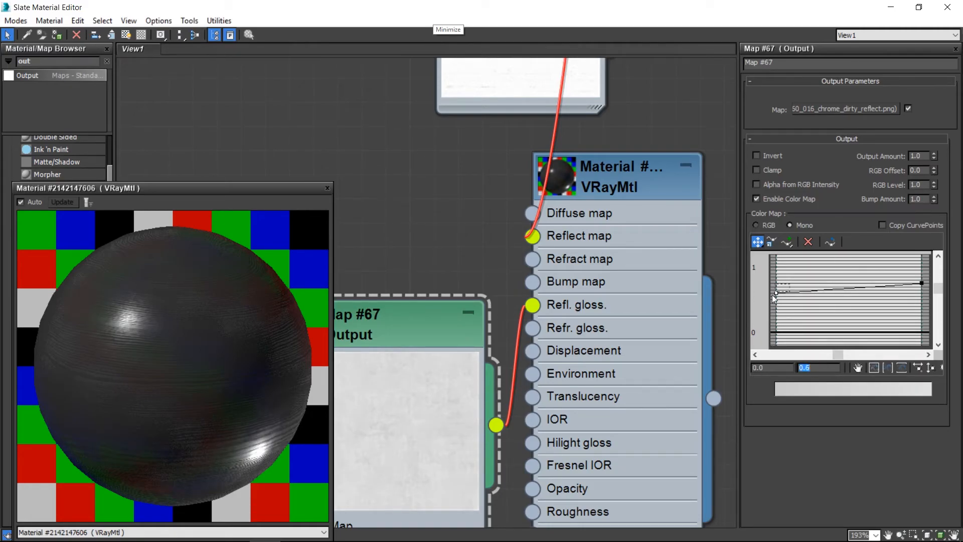
click(817, 371)
text(5)
key(Return)
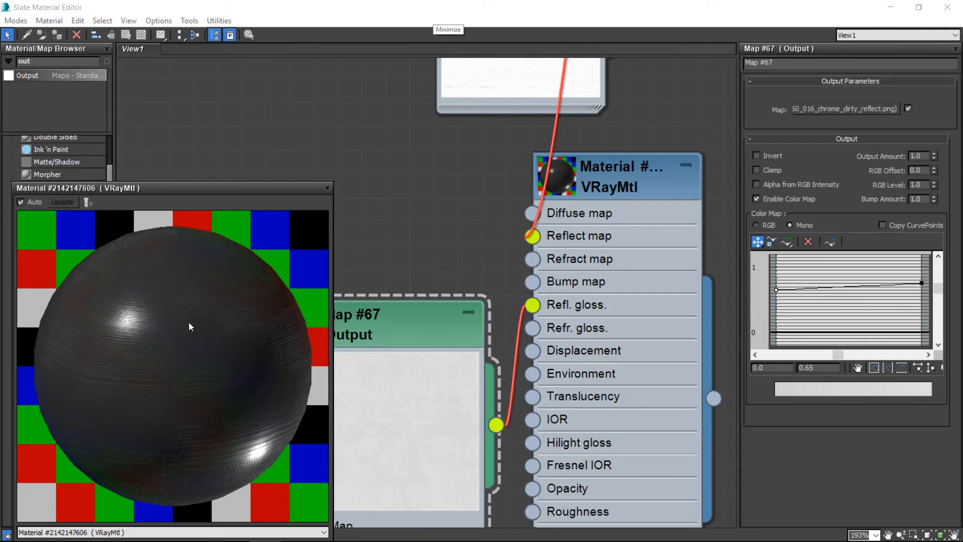
Step: Disconnect the map wired to the VRayMtl's Reflect map slot, keeping the Output map on reflection glossiness
drag(534, 236, 474, 221)
mouse_move(534, 306)
mouse_down()
mouse_move(496, 281)
mouse_move(533, 306)
mouse_up()
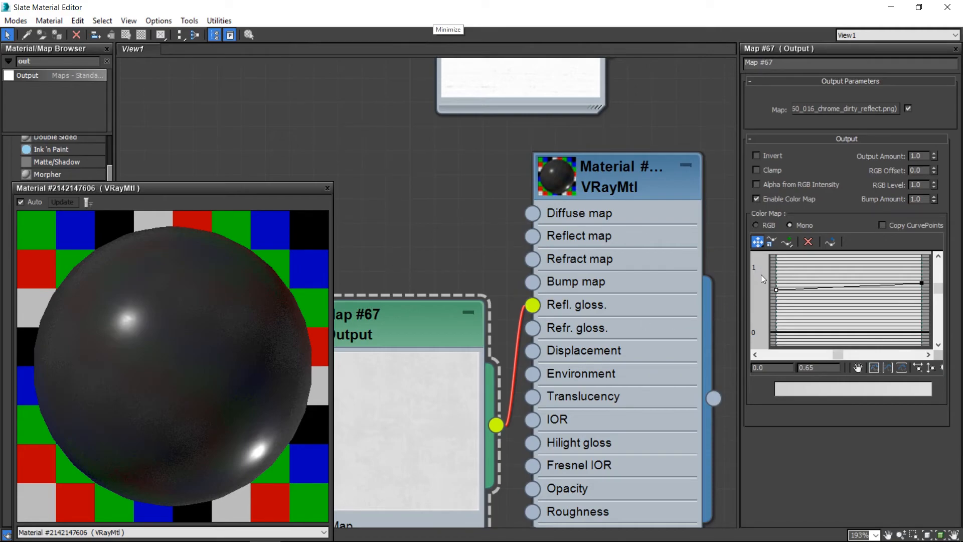
Step: Select both color curve points, raise them together and lower them back to about their previous height
drag(772, 272, 941, 305)
drag(922, 284, 921, 273)
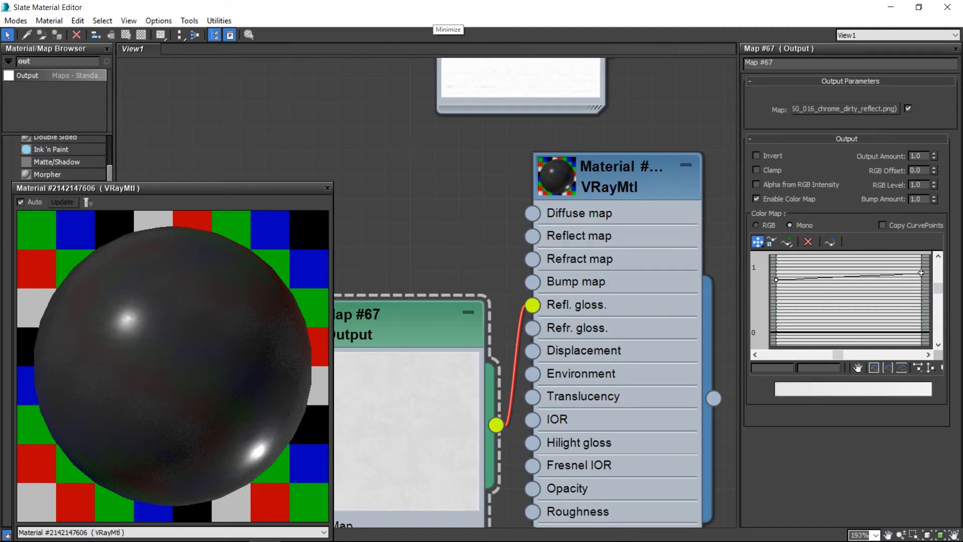
mouse_move(923, 273)
mouse_down()
mouse_move(923, 299)
mouse_move(923, 280)
mouse_up()
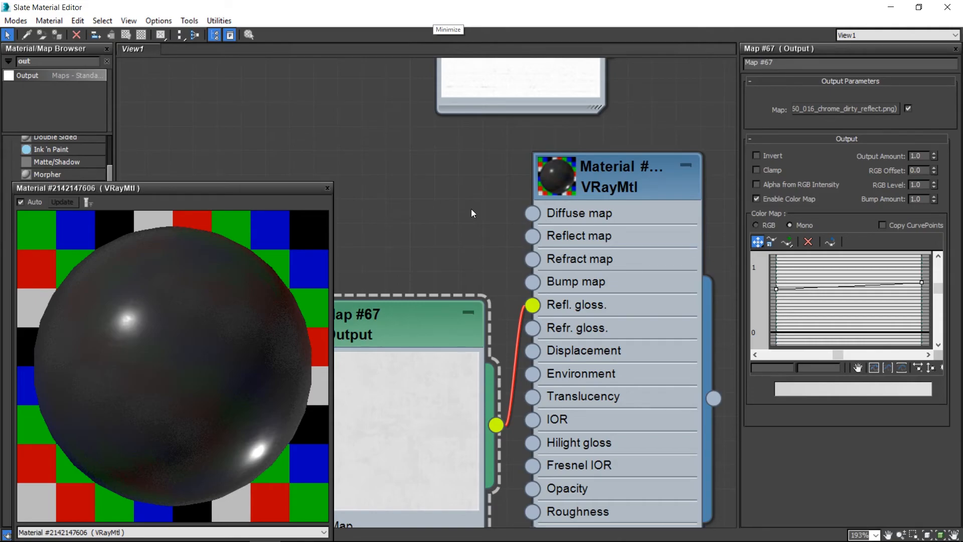
Step: Show the VRayMtl's BRDF and Maps settings, and move the Map #67 Output node closer to the material node
click(612, 164)
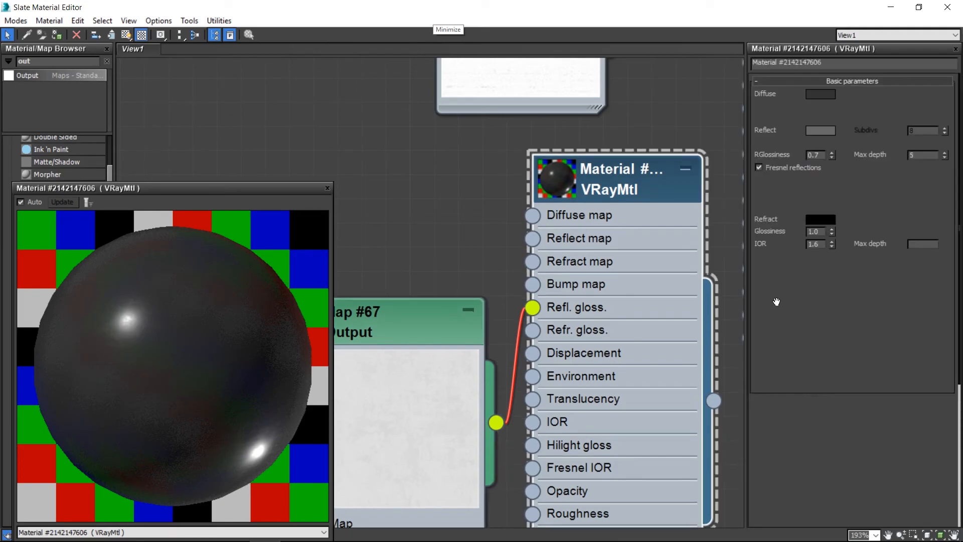
scroll(774, 309, down, 10)
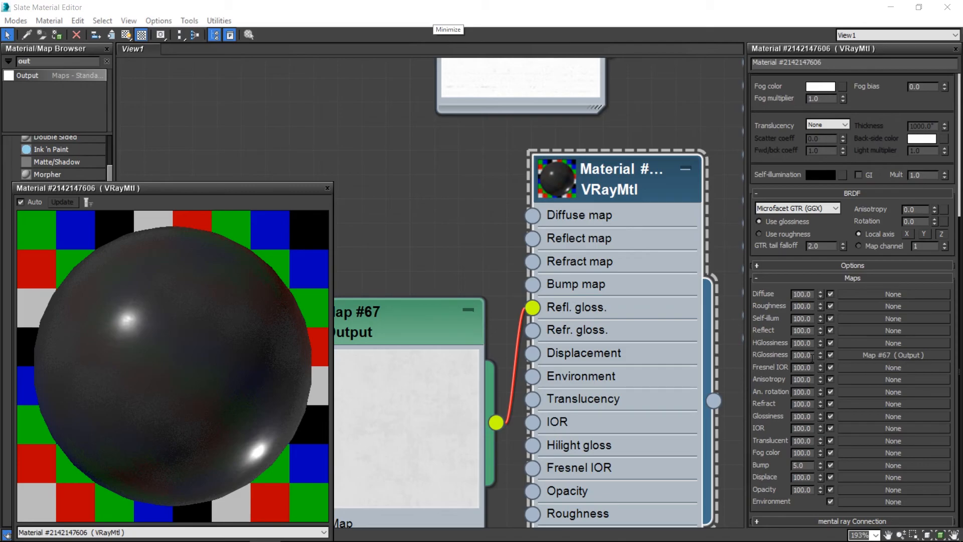
drag(362, 351, 407, 292)
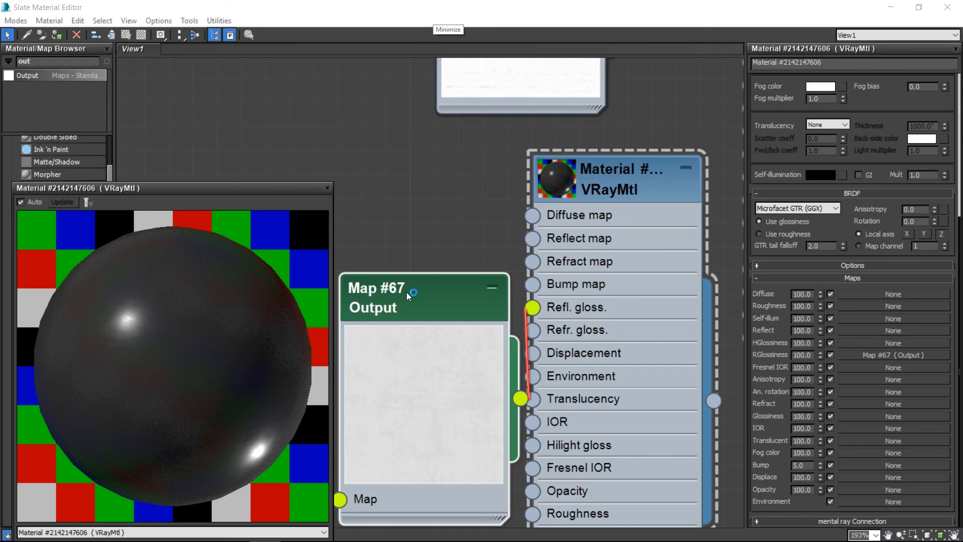
click(469, 174)
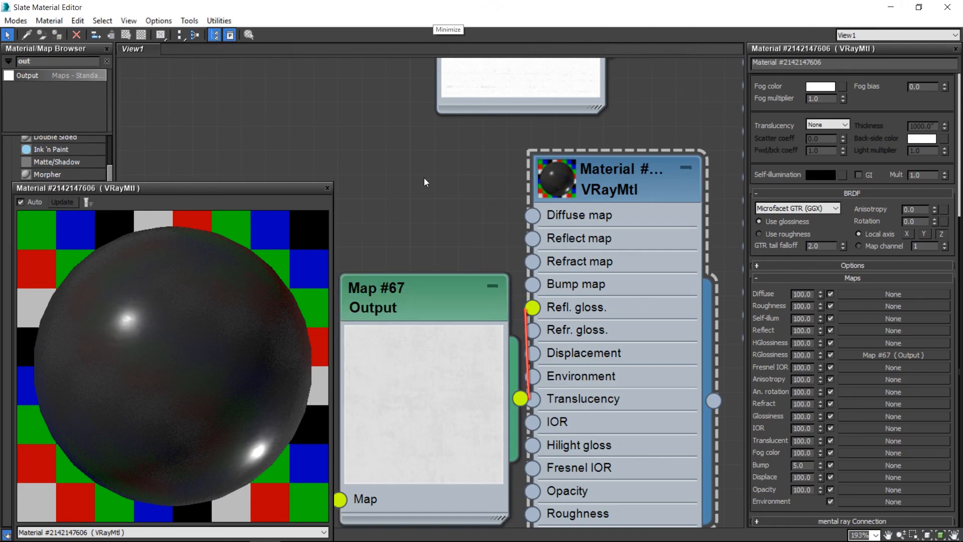
Step: Close the enlarged material preview and the Slate Material Editor to return to the table model
click(327, 189)
click(947, 7)
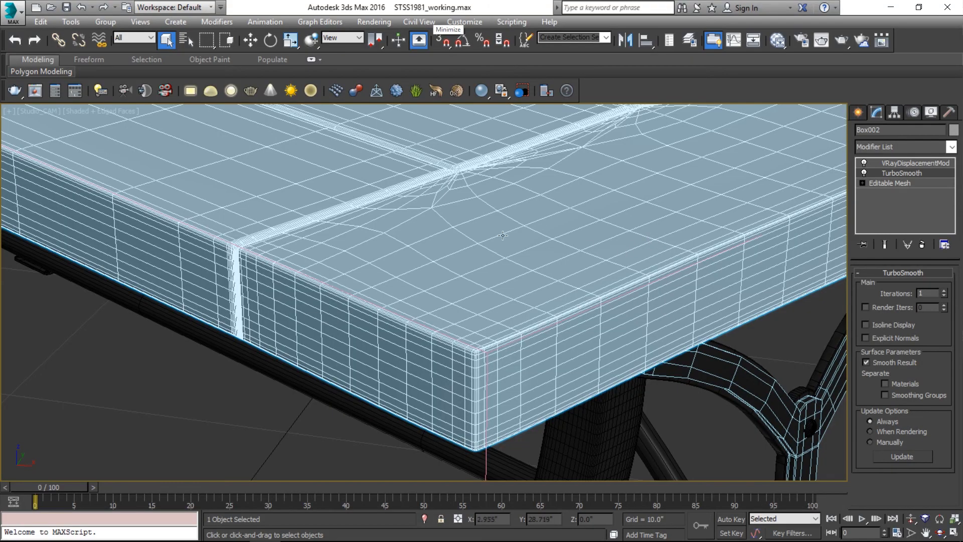